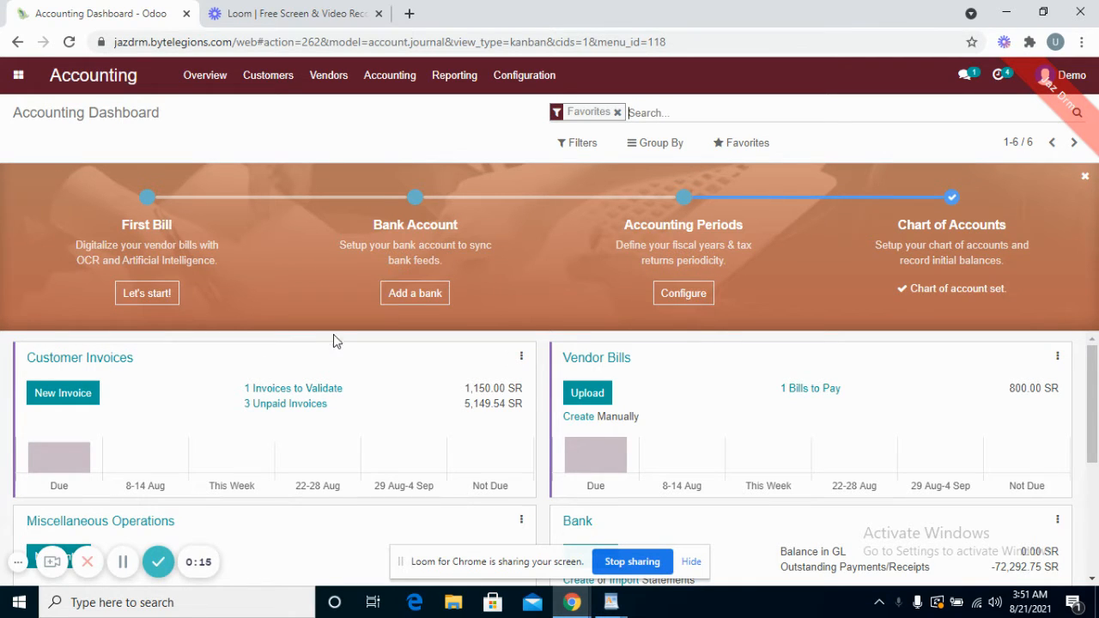
# Step: Open the accounting settings and review the options down to the Customer Payments and Vendor Bills sections
pyautogui.click(522, 75)
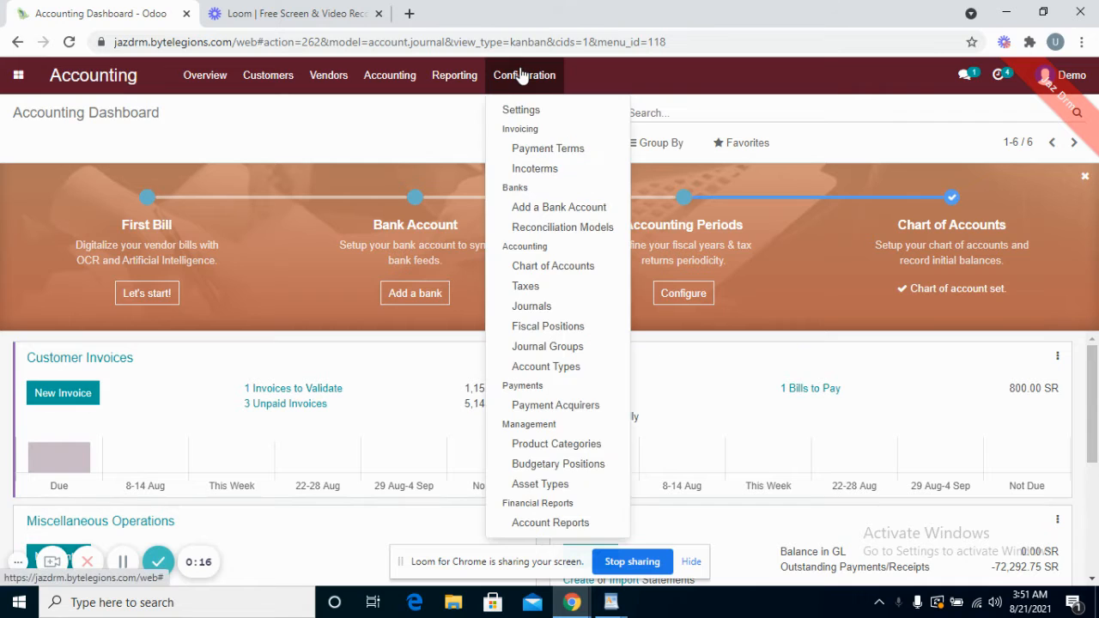
pyautogui.click(536, 114)
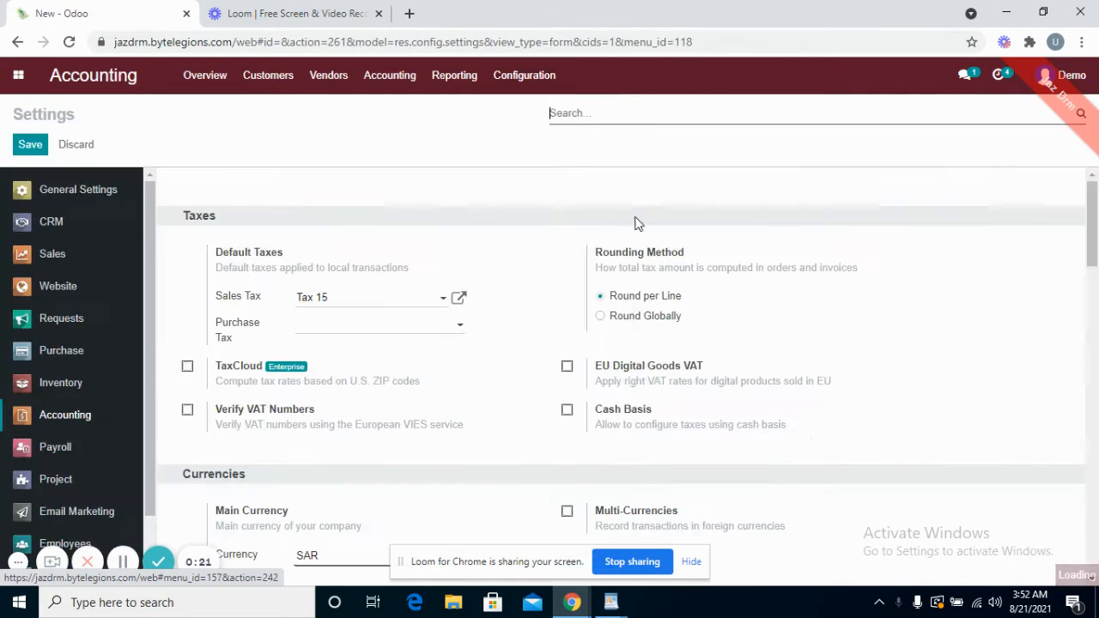
pyautogui.moveTo(1094, 249); pyautogui.dragTo(1096, 356)
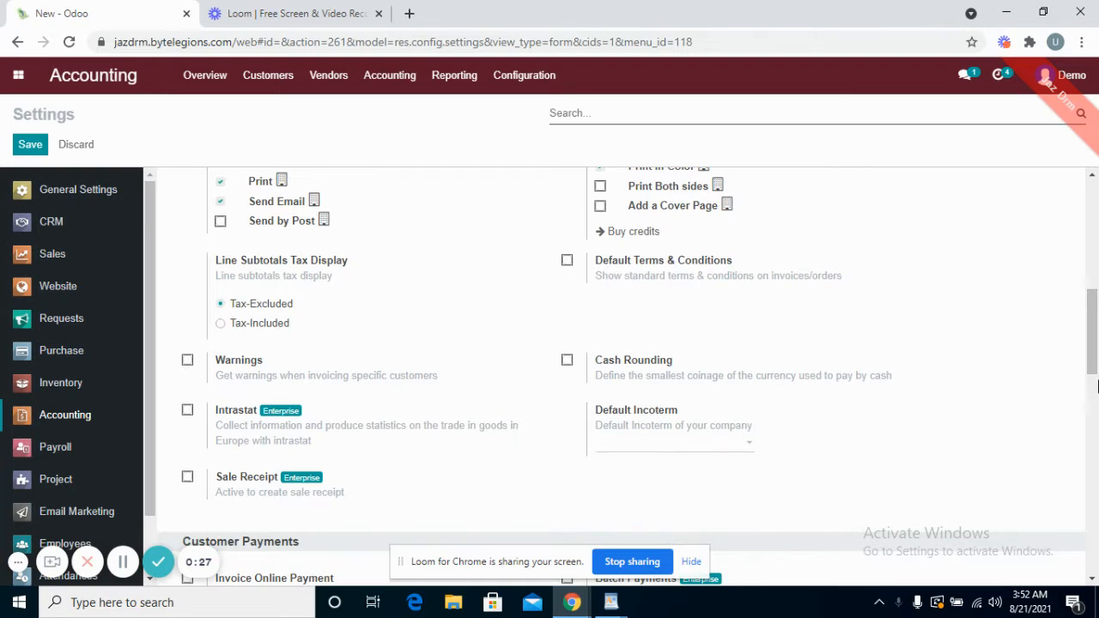
pyautogui.scroll(-3, 1096, 383)
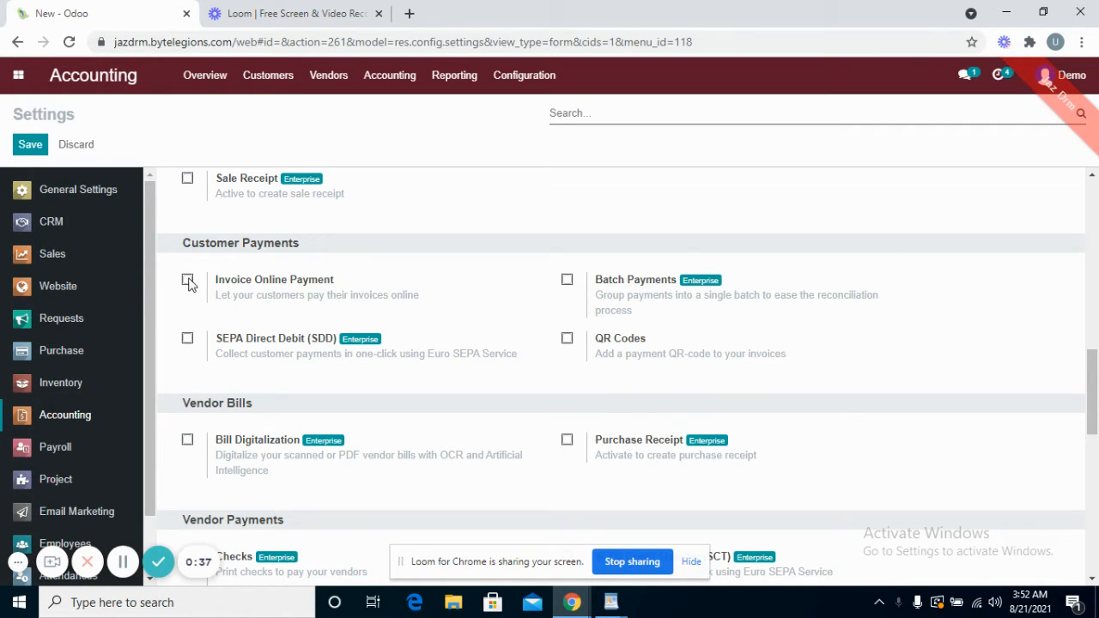
pyautogui.moveTo(1096, 392); pyautogui.dragTo(1098, 166)
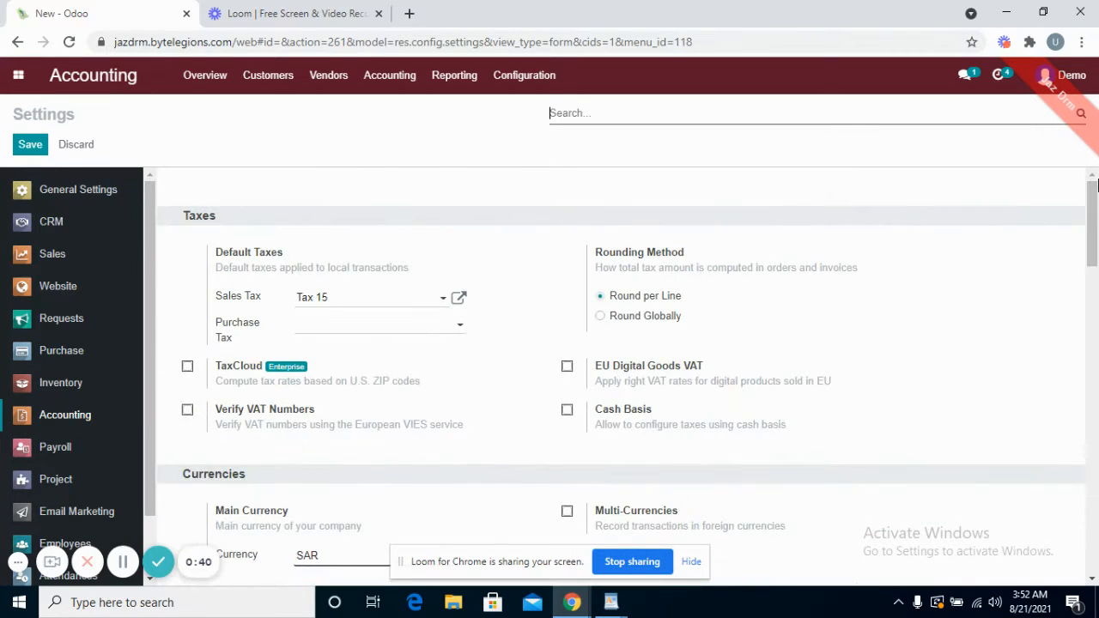
# Step: Open the list of payment acquirers from the accounting configuration
pyautogui.click(541, 81)
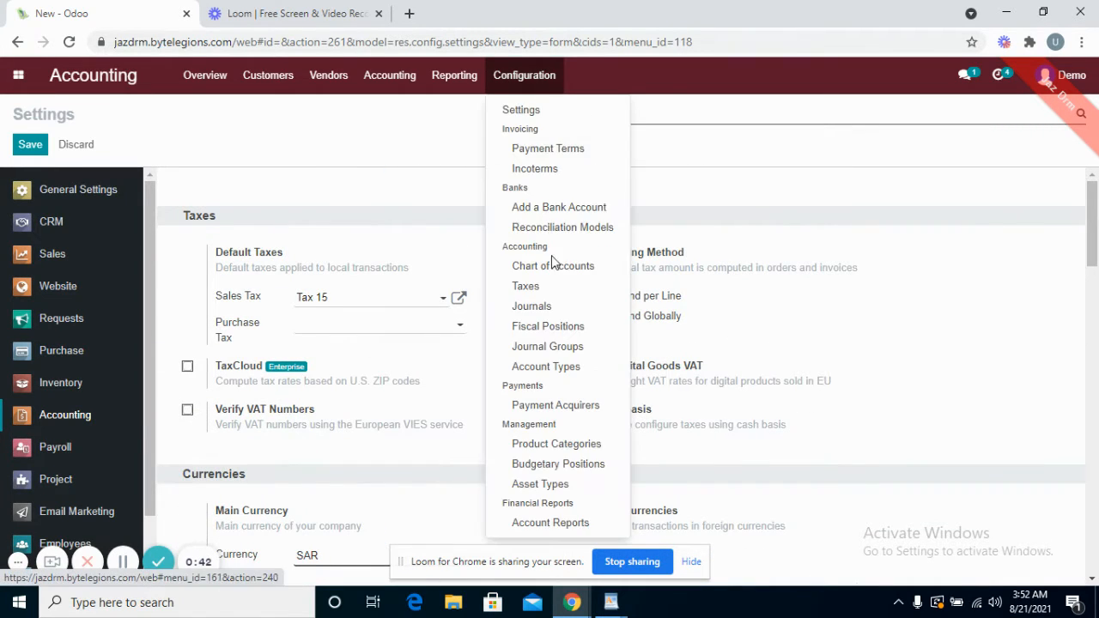
pyautogui.click(572, 408)
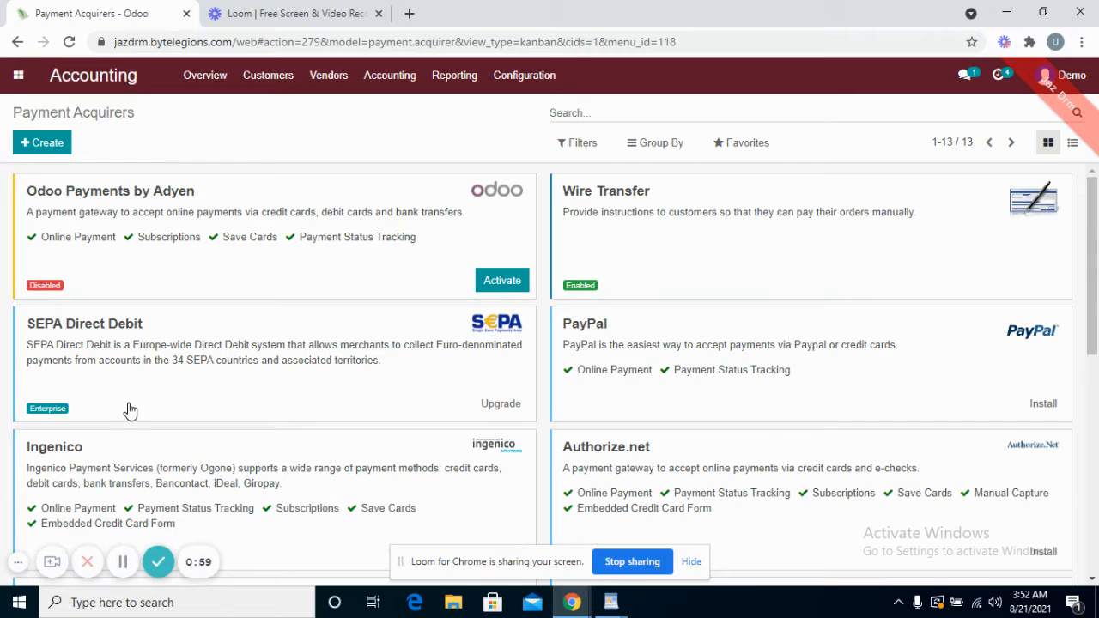
pyautogui.click(122, 562)
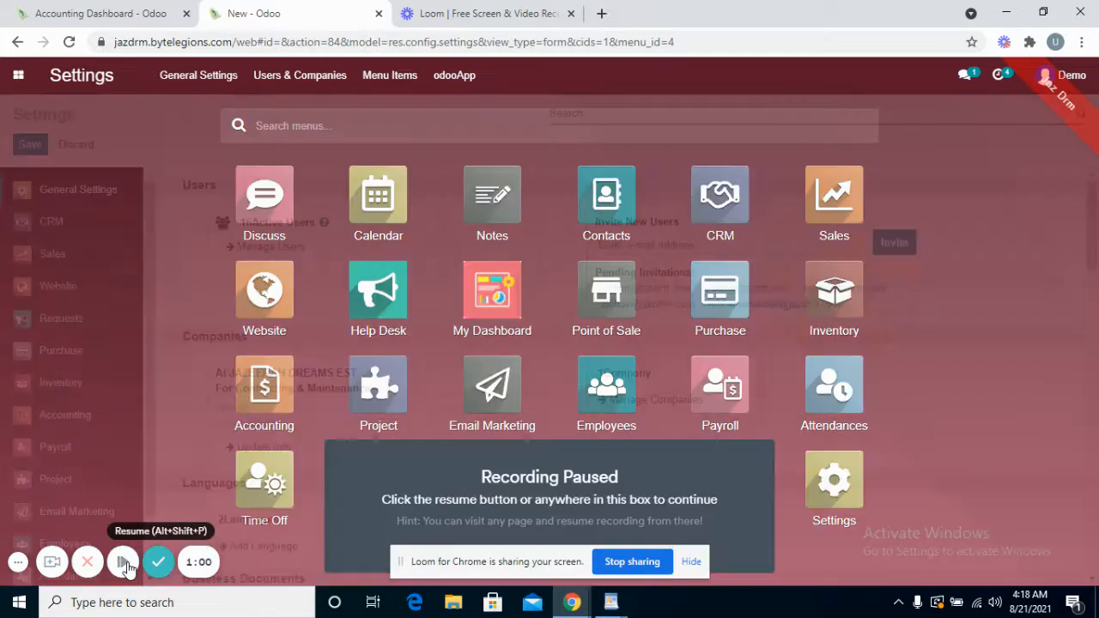
pyautogui.click(124, 564)
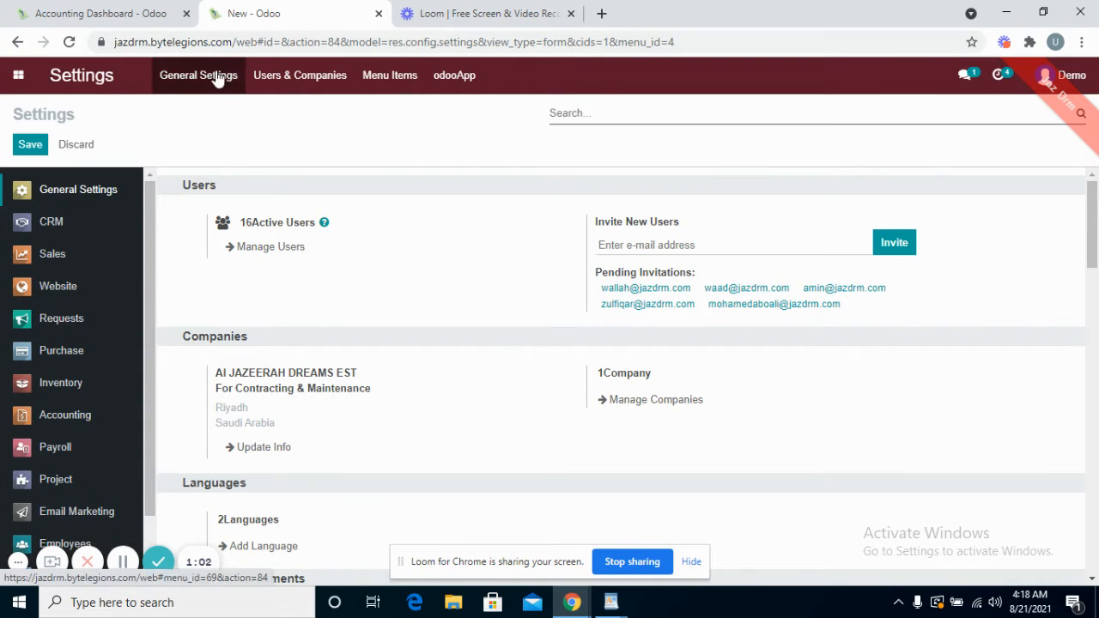
# Step: Open the list of internal users from the general settings
pyautogui.click(293, 79)
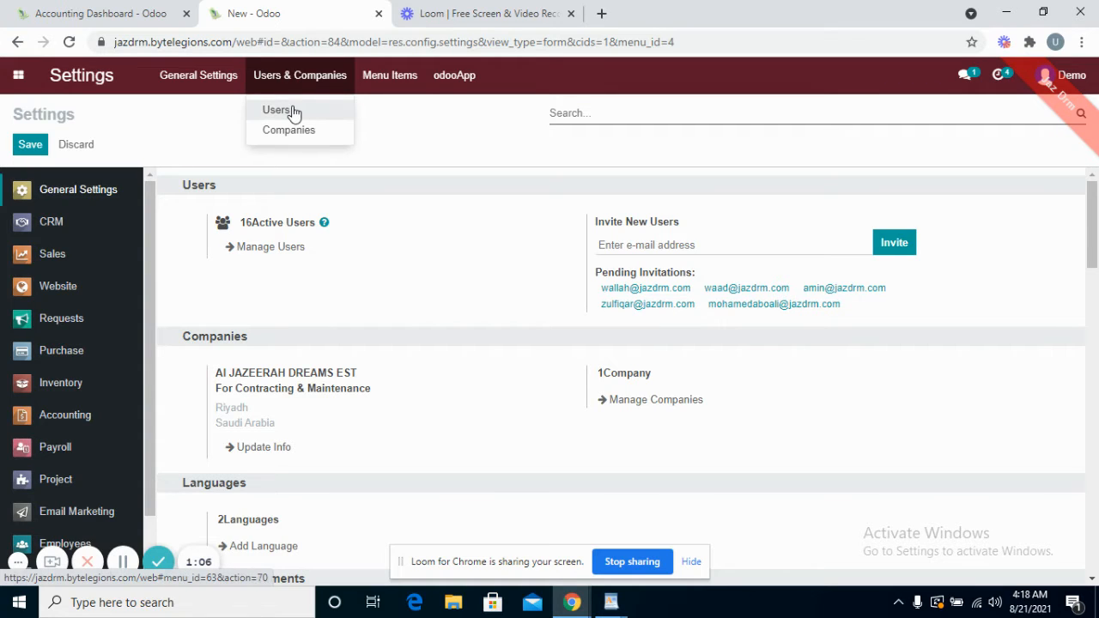
pyautogui.click(294, 113)
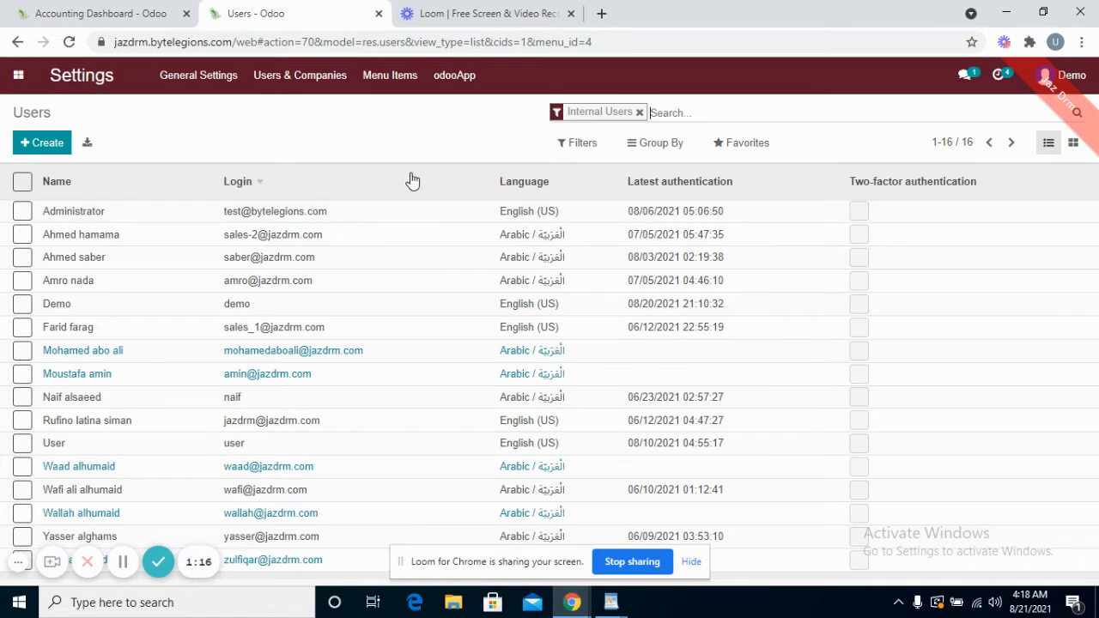
# Step: Open the Al JAZEERAH DREAMS EST company record, review its editable general information, and save the record
pyautogui.click(274, 88)
pyautogui.click(287, 134)
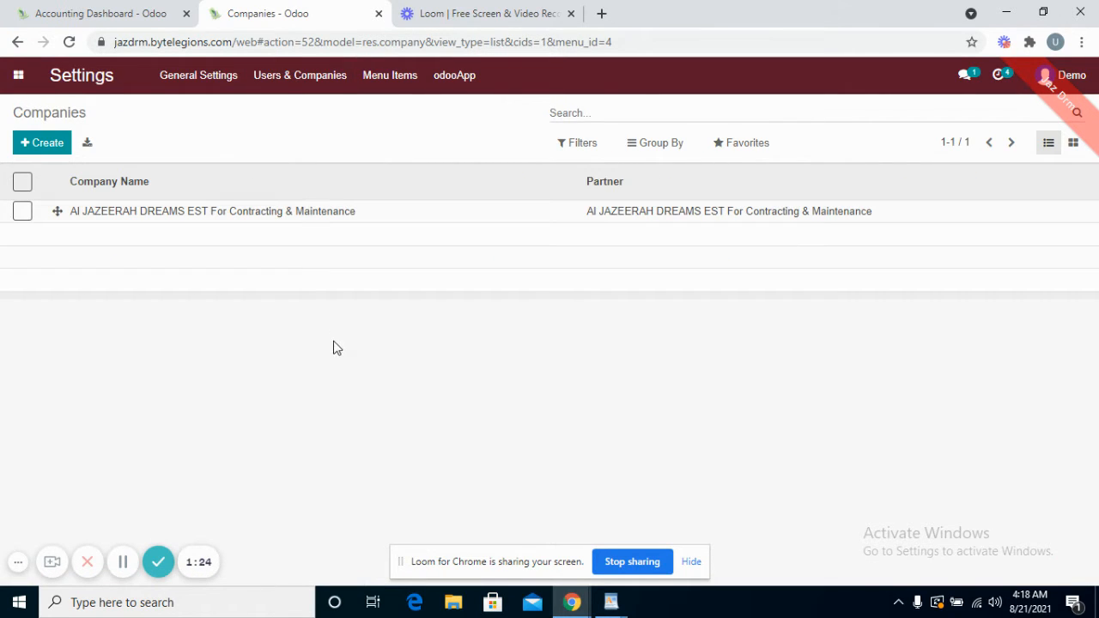
pyautogui.click(156, 214)
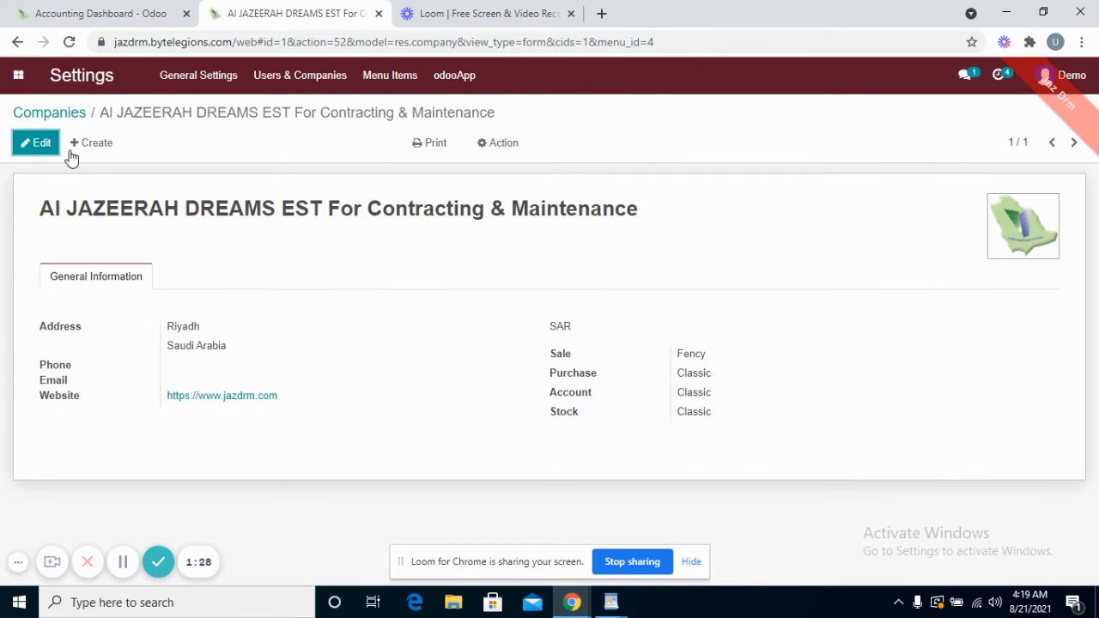
pyautogui.click(32, 144)
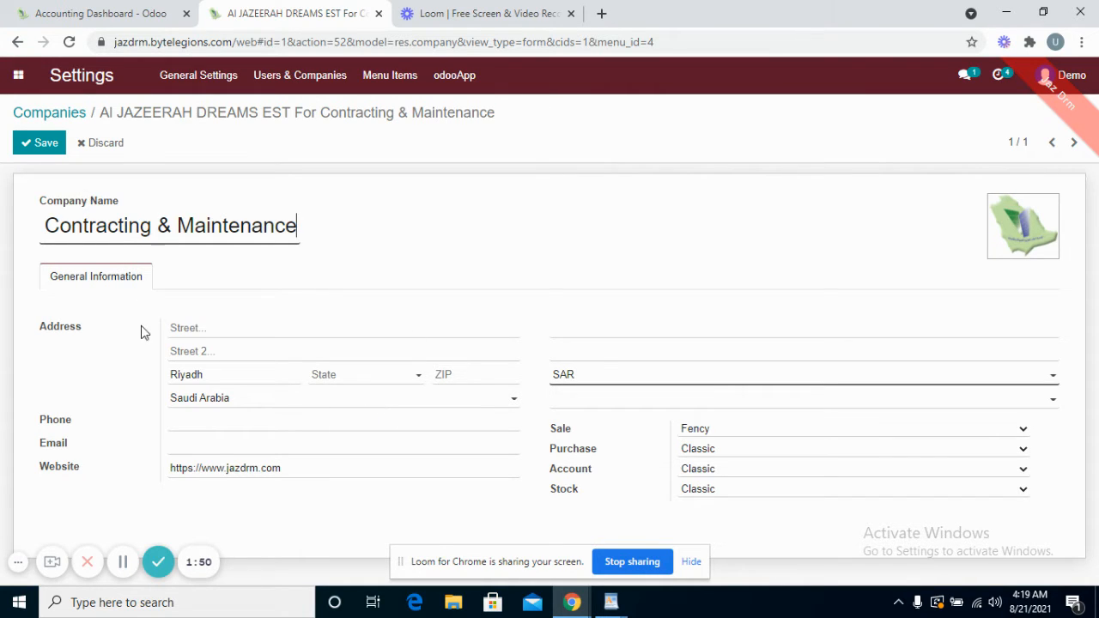
pyautogui.click(34, 144)
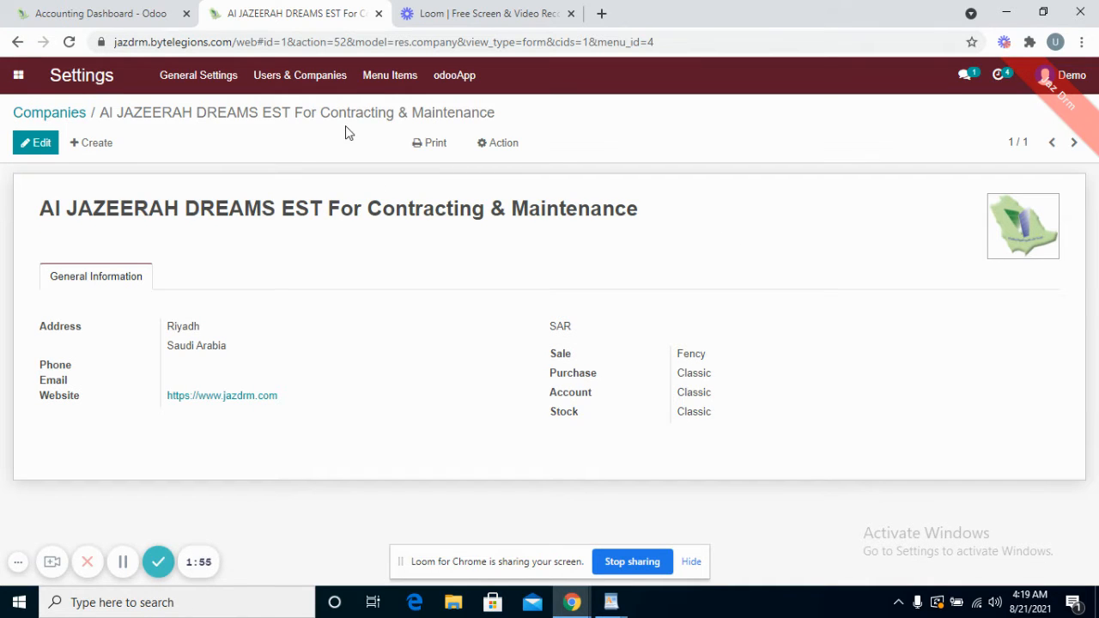
# Step: Open the document layout configuration under Business Documents in the general settings
pyautogui.click(210, 77)
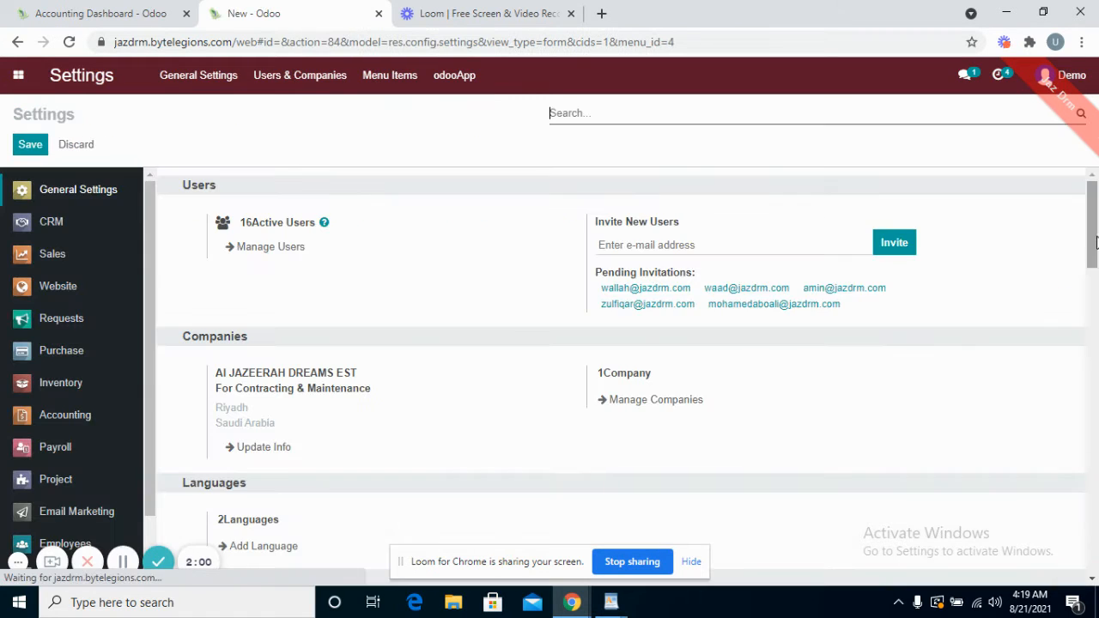
pyautogui.moveTo(1096, 241); pyautogui.dragTo(1096, 312)
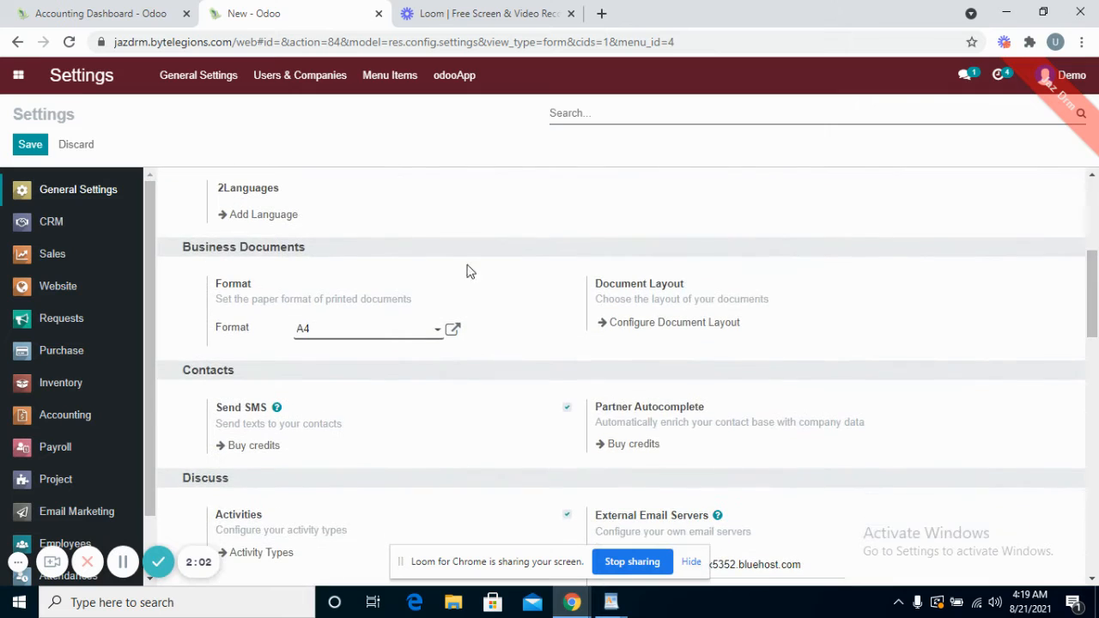
pyautogui.click(675, 325)
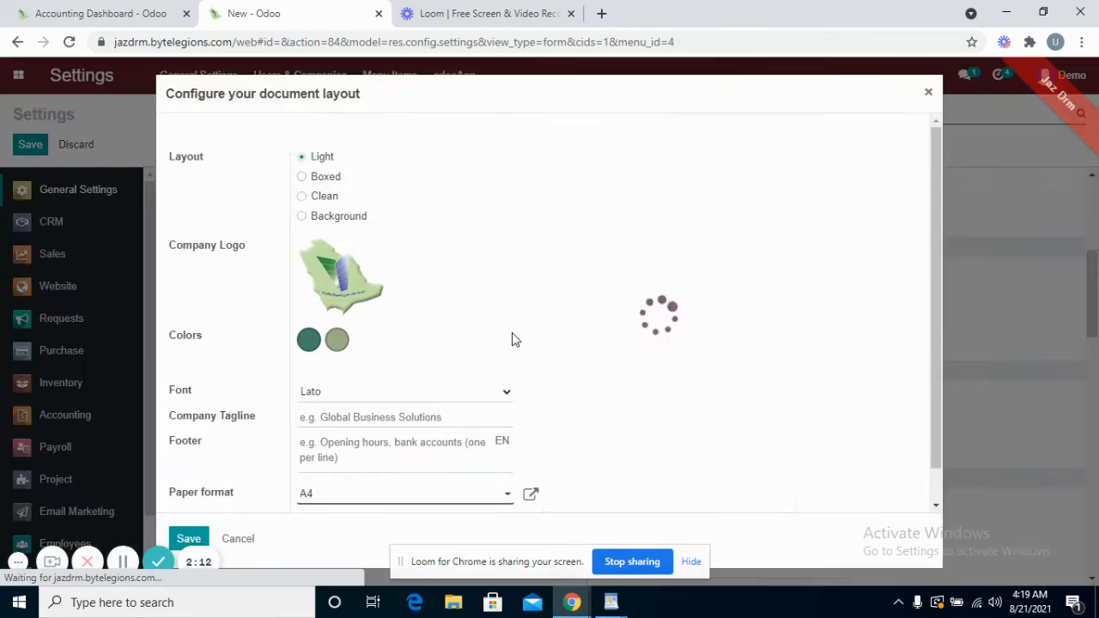
# Step: Preview the Boxed, Clean and Background document layouts, then choose the Light layout and save it
pyautogui.click(316, 177)
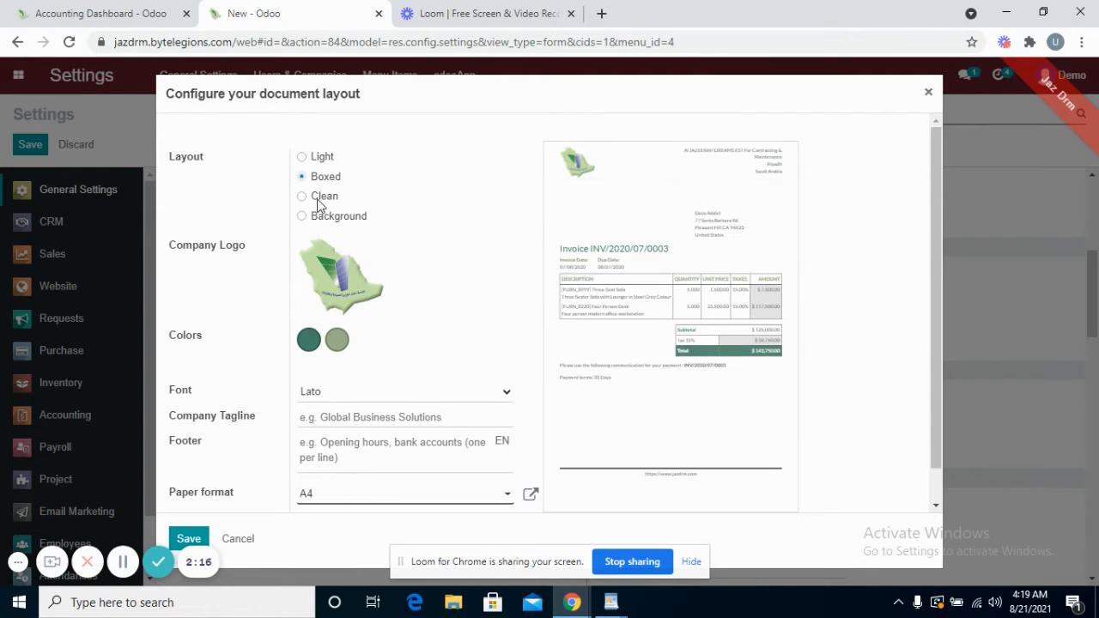
pyautogui.click(317, 202)
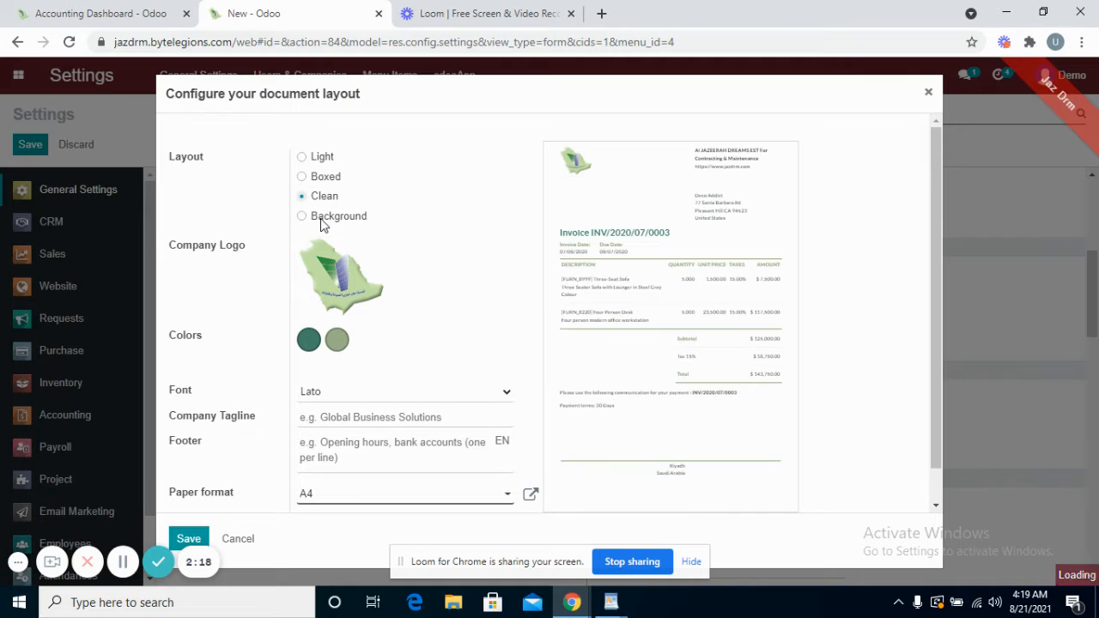
pyautogui.click(320, 221)
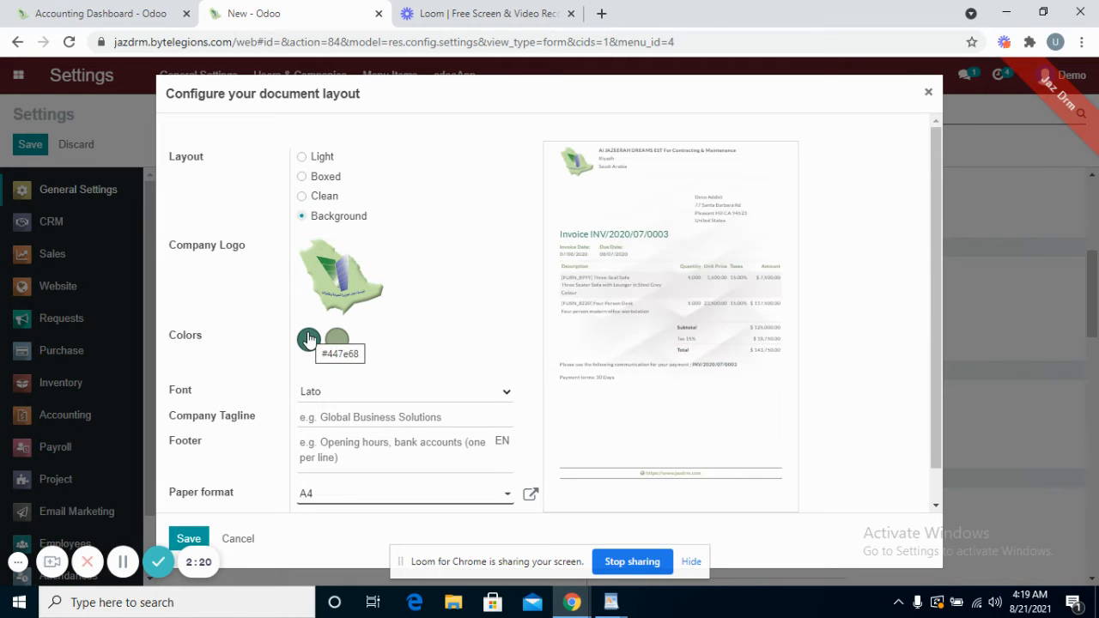
pyautogui.click(302, 158)
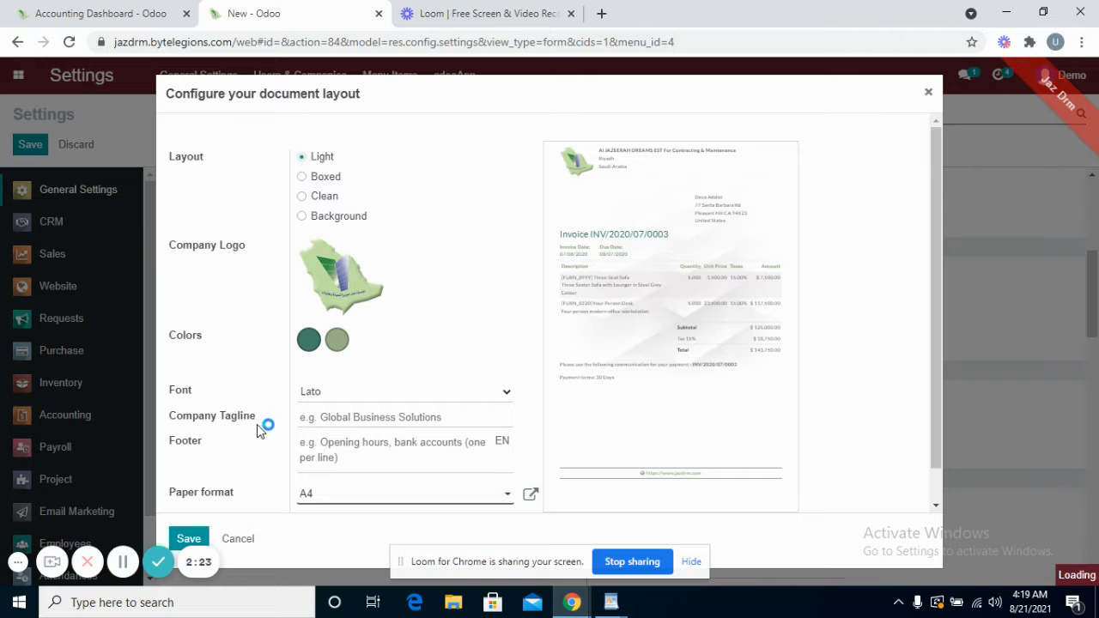
pyautogui.click(189, 539)
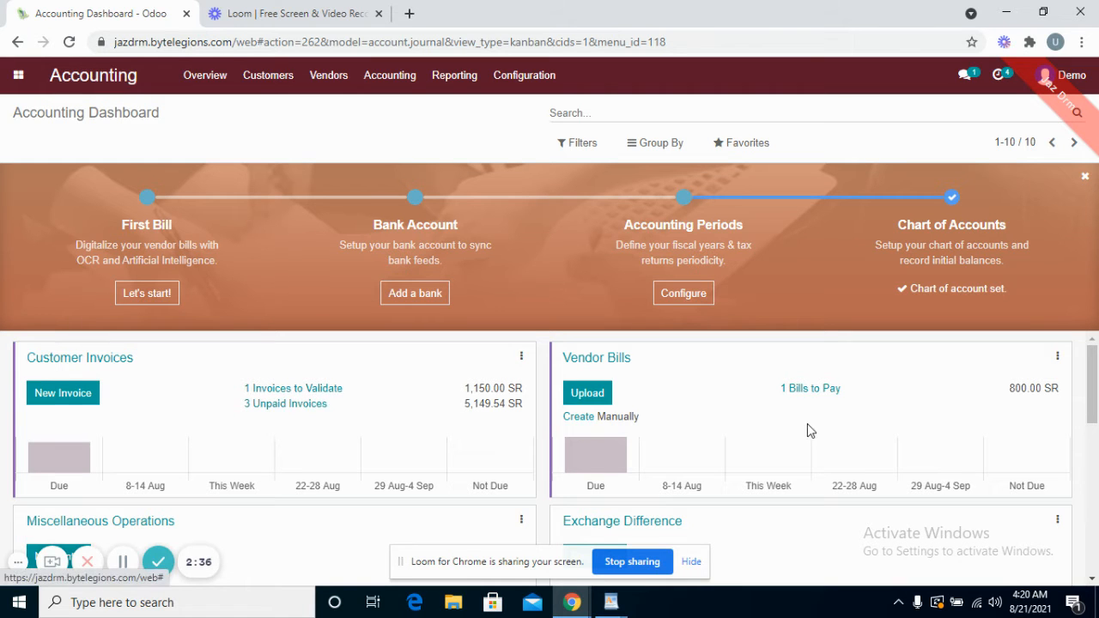
# Step: Look through the journals on the Accounting Dashboard and filter them to Favorites
pyautogui.moveTo(1090, 386)
pyautogui.mouseDown()
pyautogui.moveTo(1092, 446)
pyautogui.moveTo(1092, 400)
pyautogui.mouseUp()
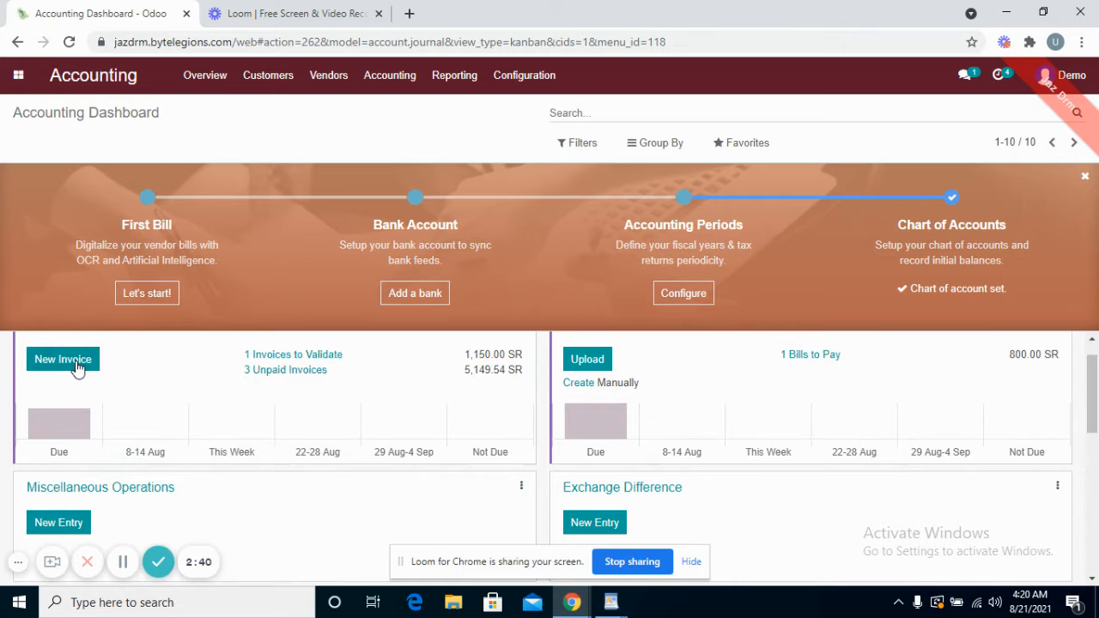
pyautogui.moveTo(1095, 418); pyautogui.dragTo(1093, 483)
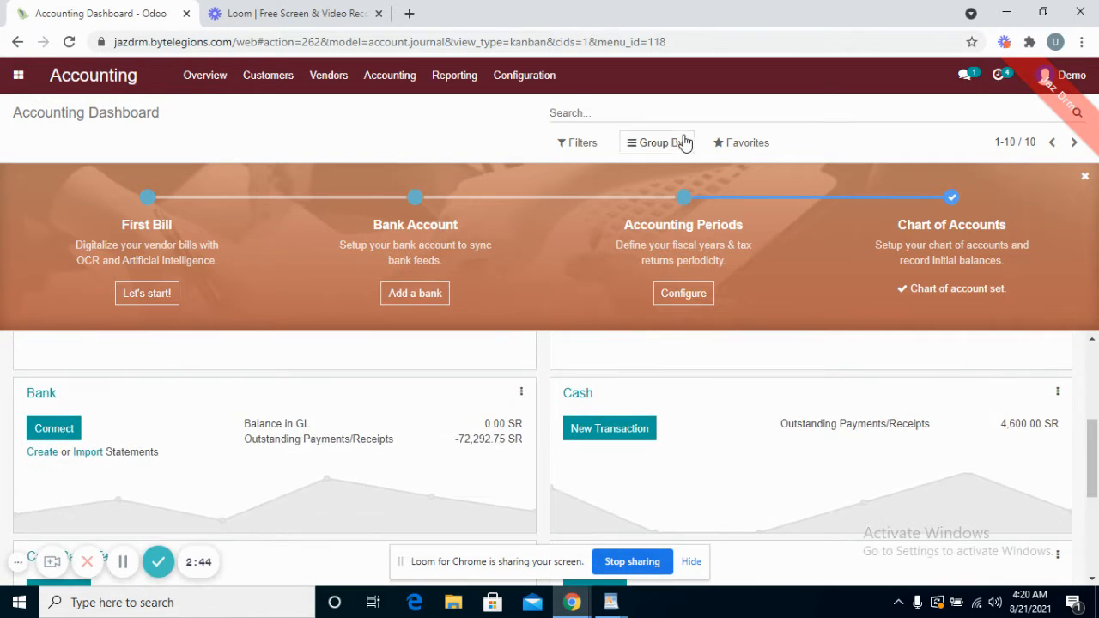
pyautogui.click(559, 142)
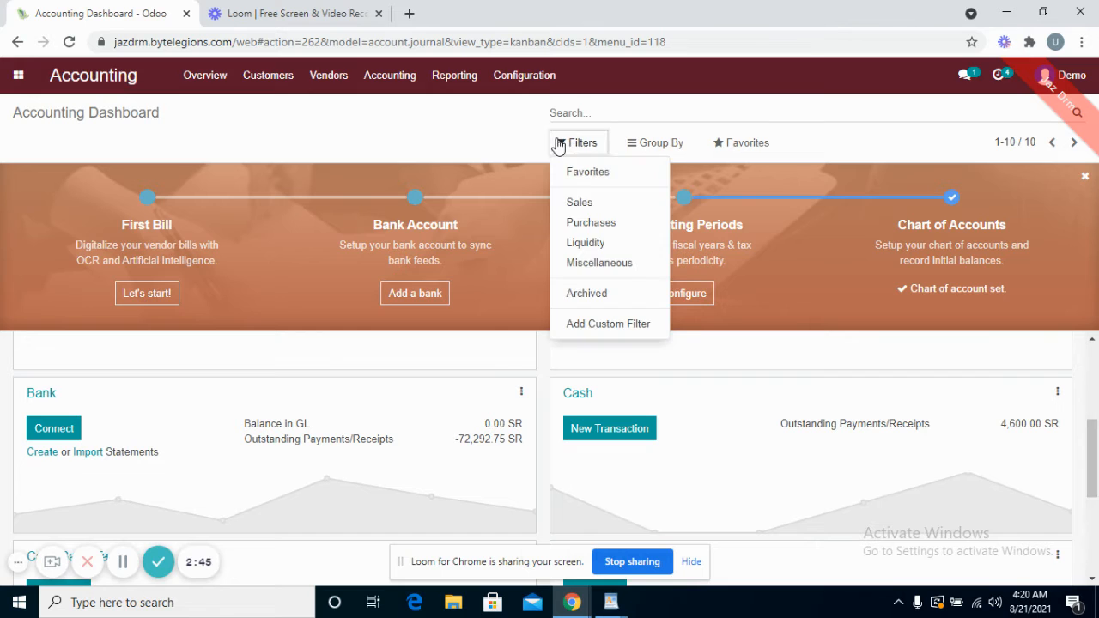
pyautogui.click(589, 171)
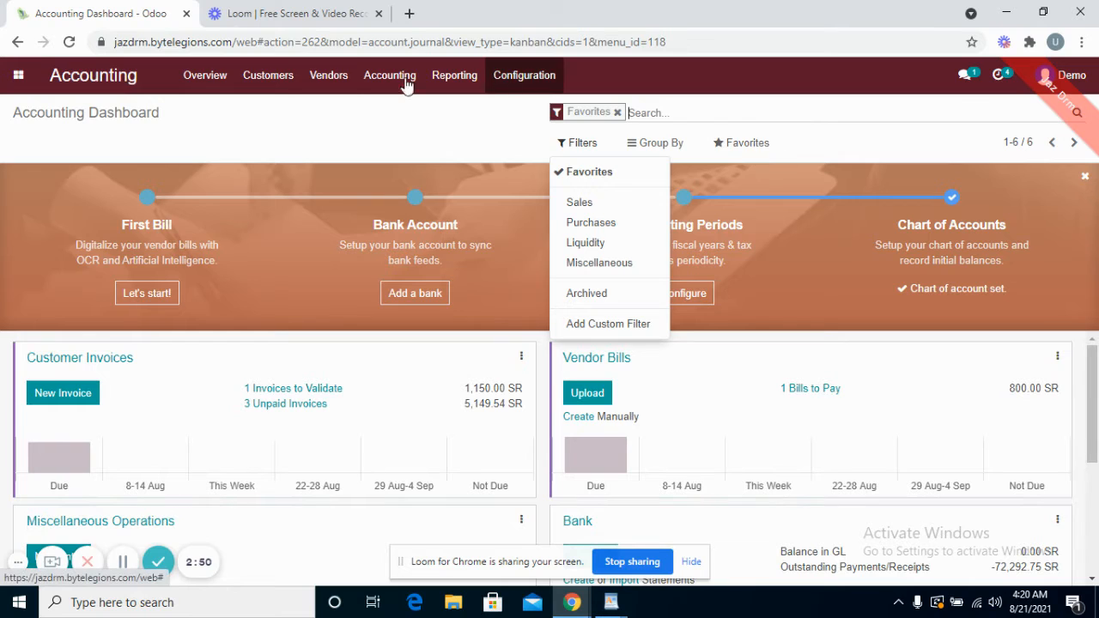
# Step: Open the customer invoices and start a new draft invoice
pyautogui.click(282, 90)
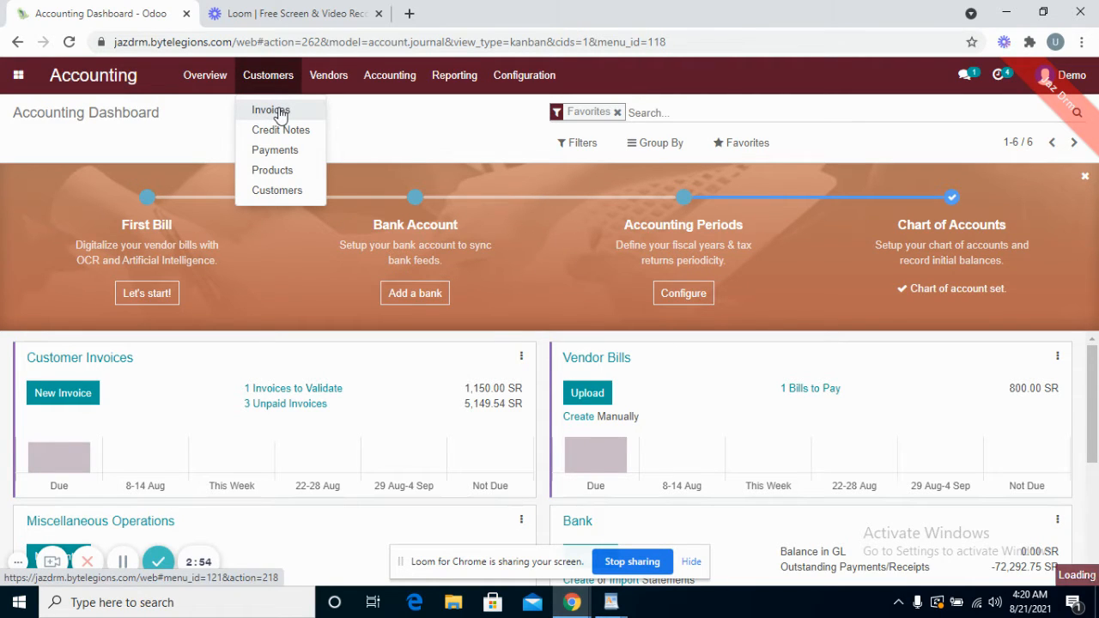
pyautogui.click(271, 111)
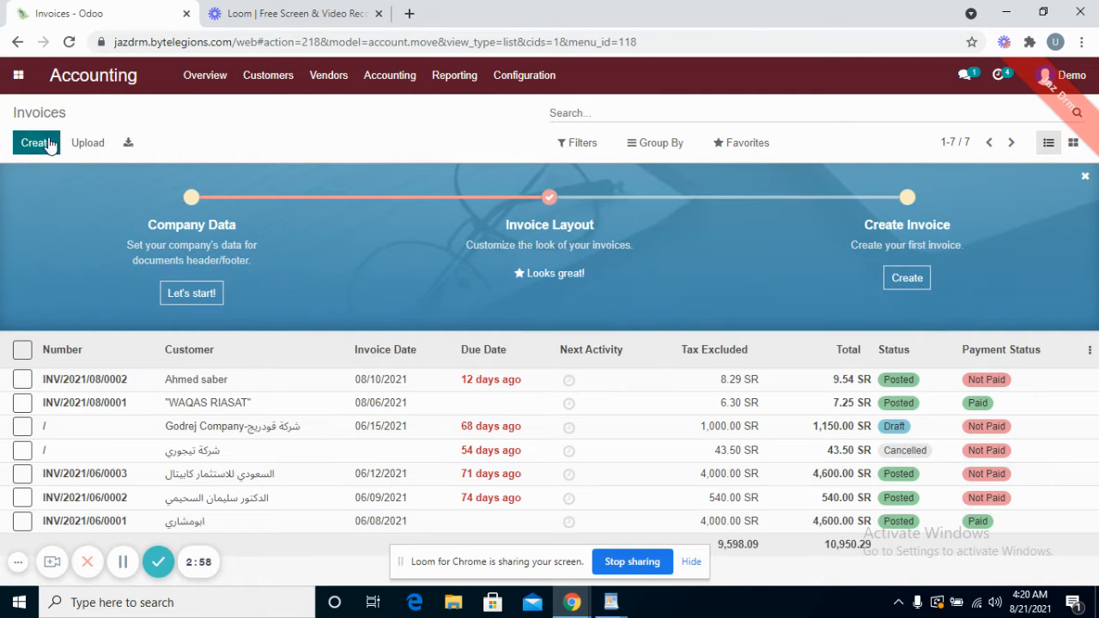
pyautogui.click(38, 144)
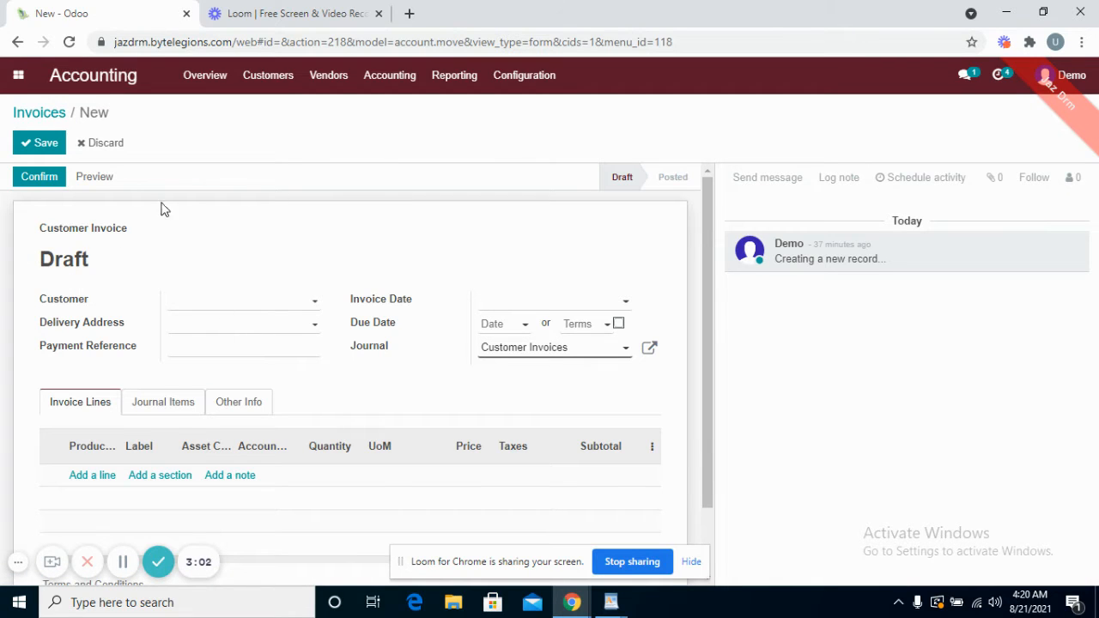
# Step: Select an existing customer for the draft invoice and set the invoice date to 08/21/2021
pyautogui.click(189, 306)
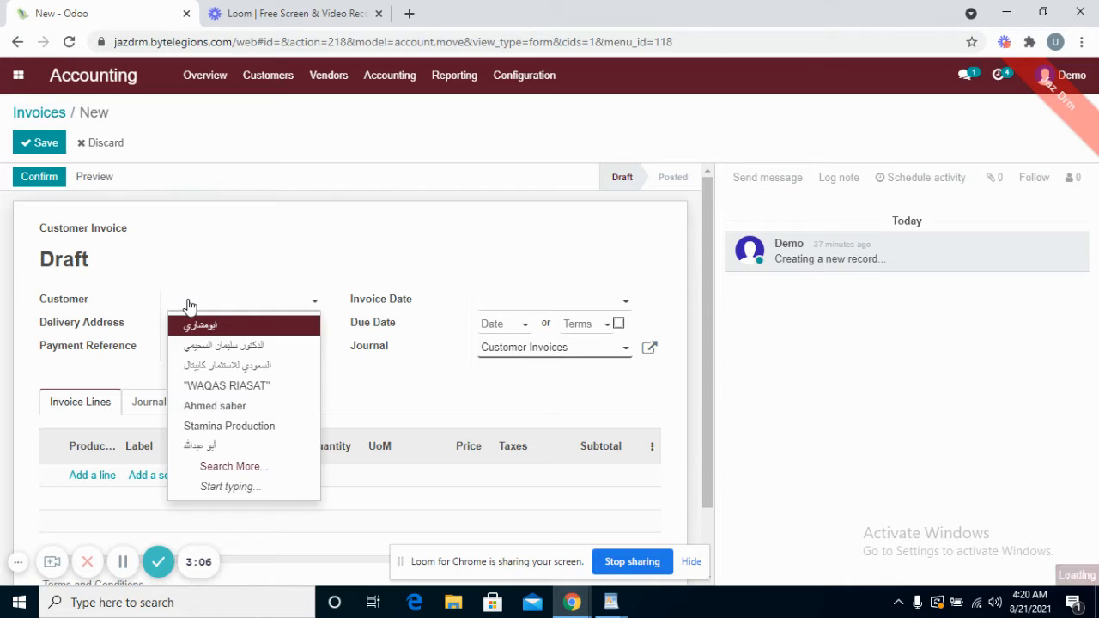
pyautogui.click(264, 406)
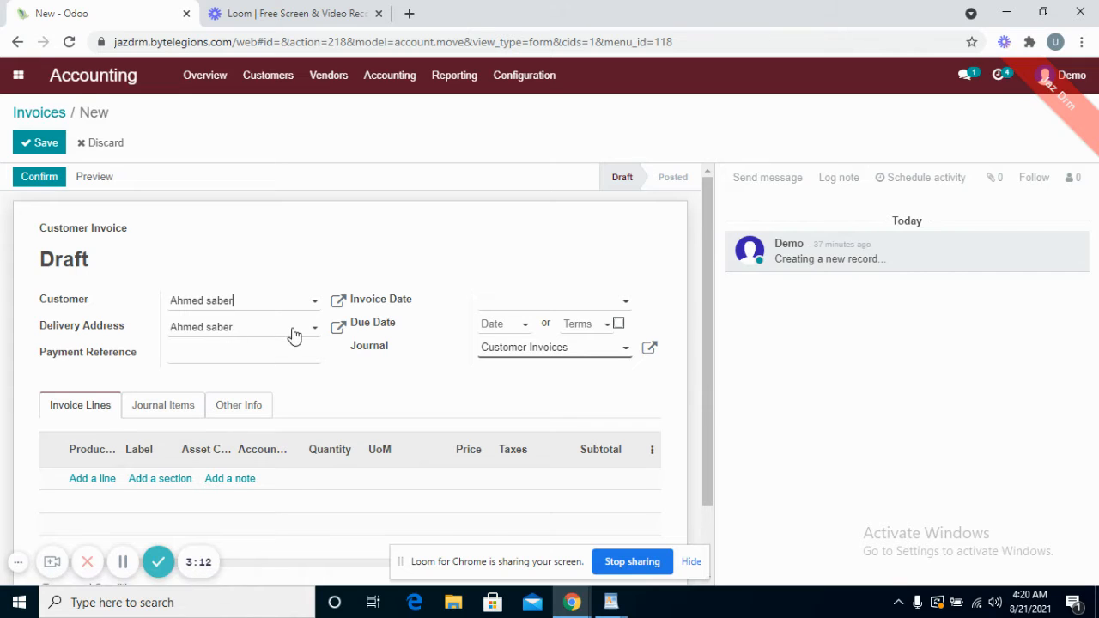
pyautogui.click(524, 307)
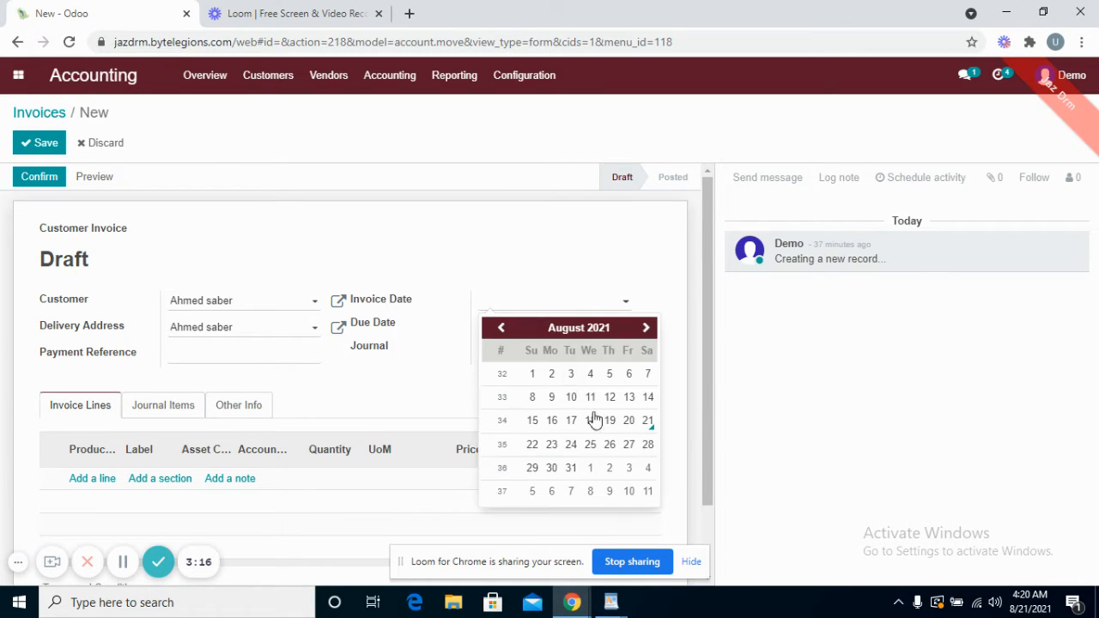
pyautogui.click(647, 421)
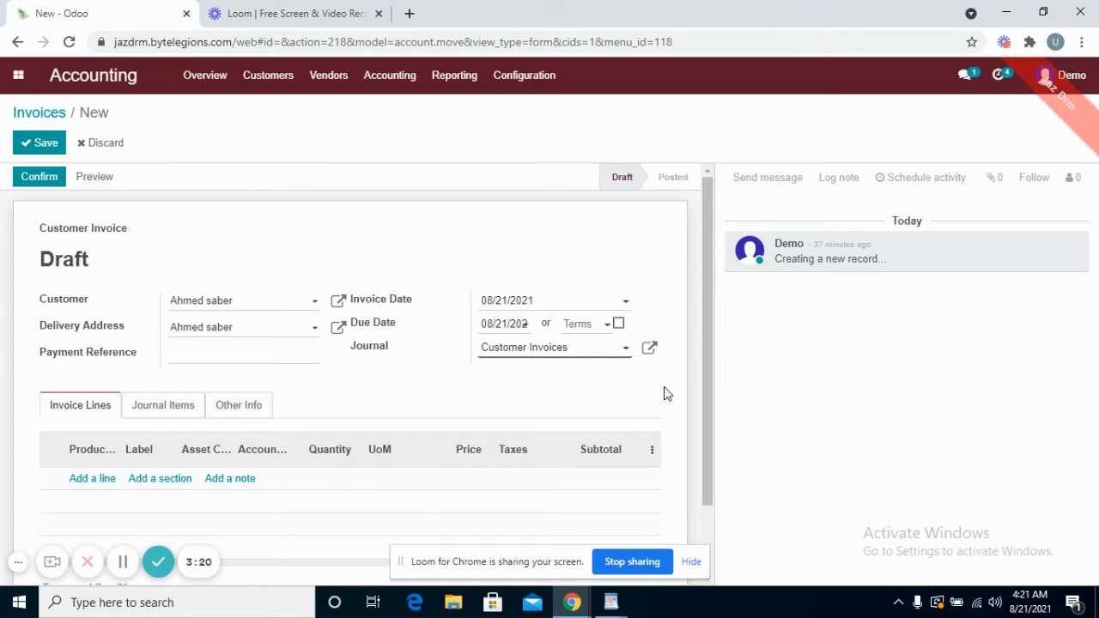
pyautogui.scroll(-1, 705, 463)
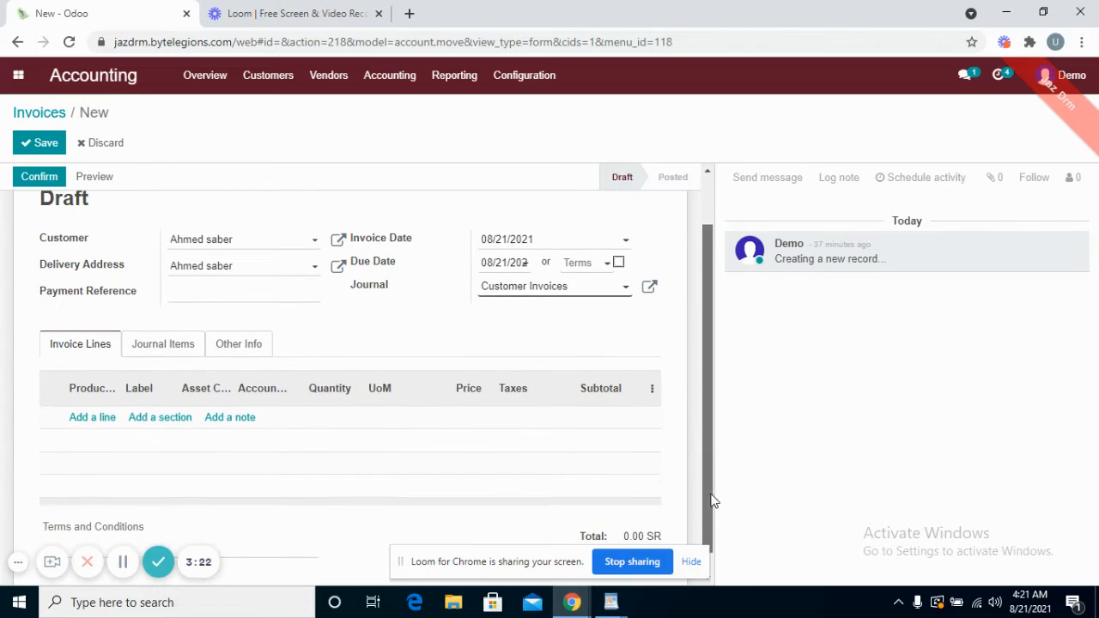
# Step: Add an invoice line for product [1113] Hatch door at a price of 200.00 and save the draft invoice
pyautogui.click(75, 419)
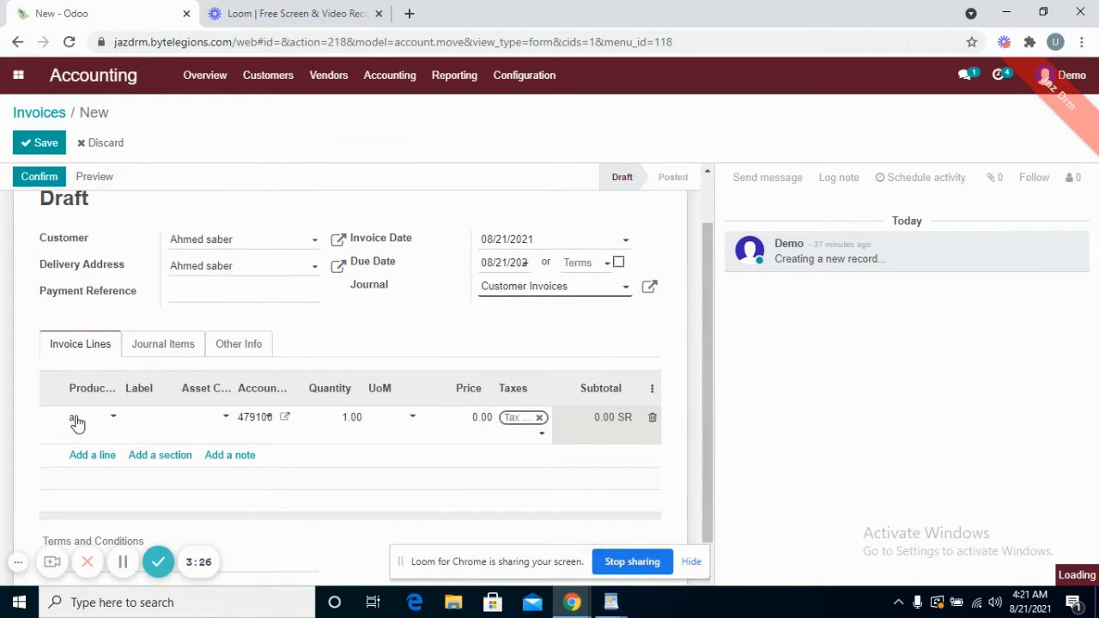
pyautogui.click(225, 319)
pyautogui.click(480, 418)
pyautogui.write('20')
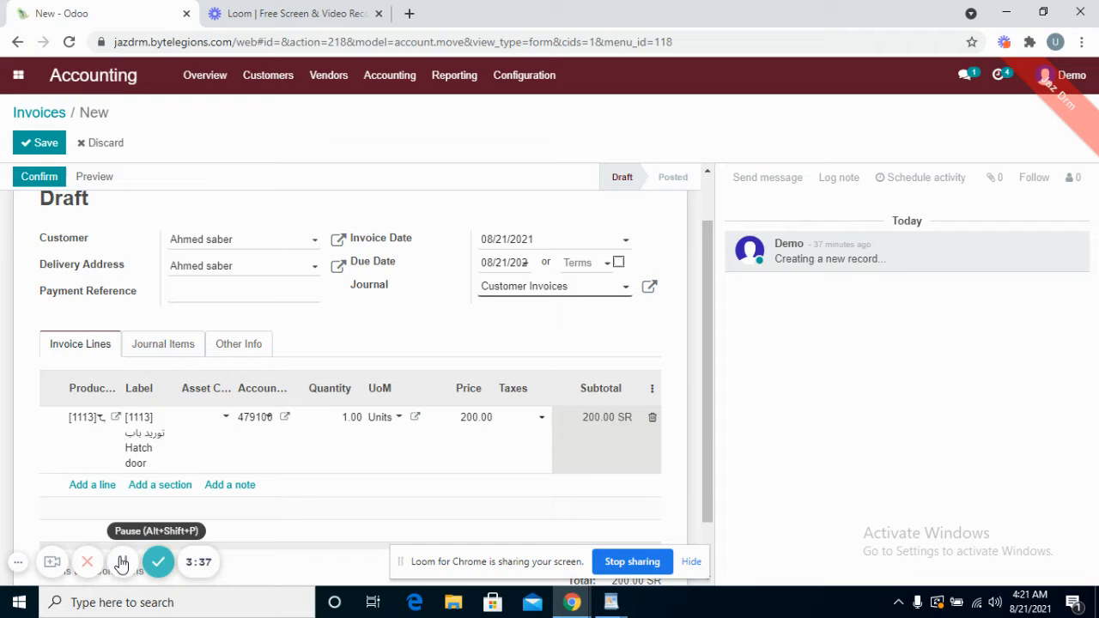
pyautogui.hotkey('alt', 's')
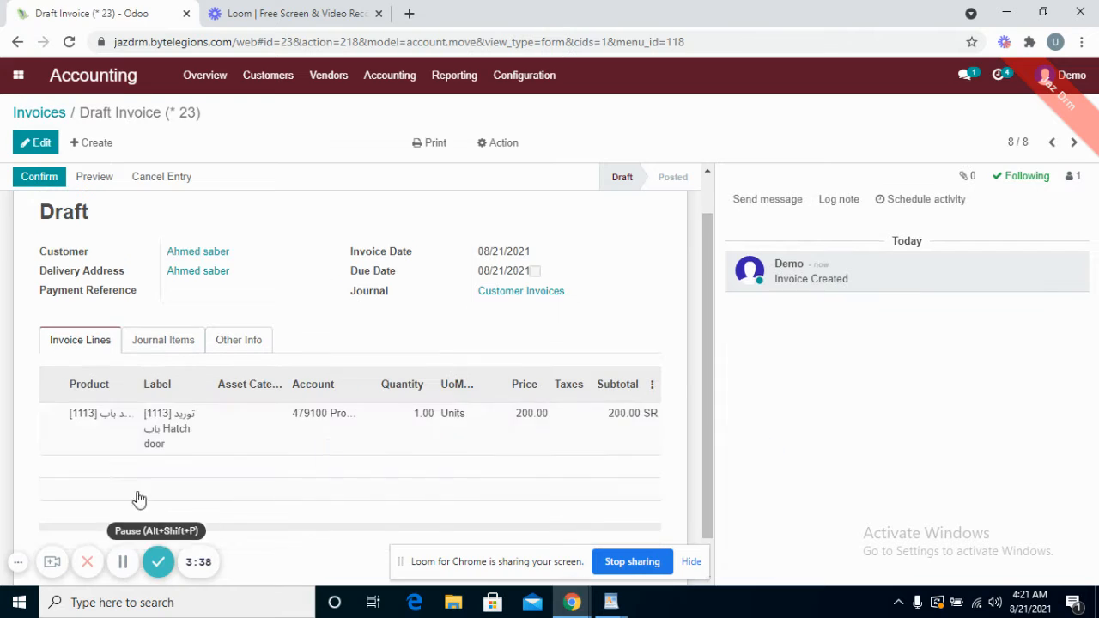
# Step: Review the draft invoice's journal items, invoice lines and other information
pyautogui.click(149, 346)
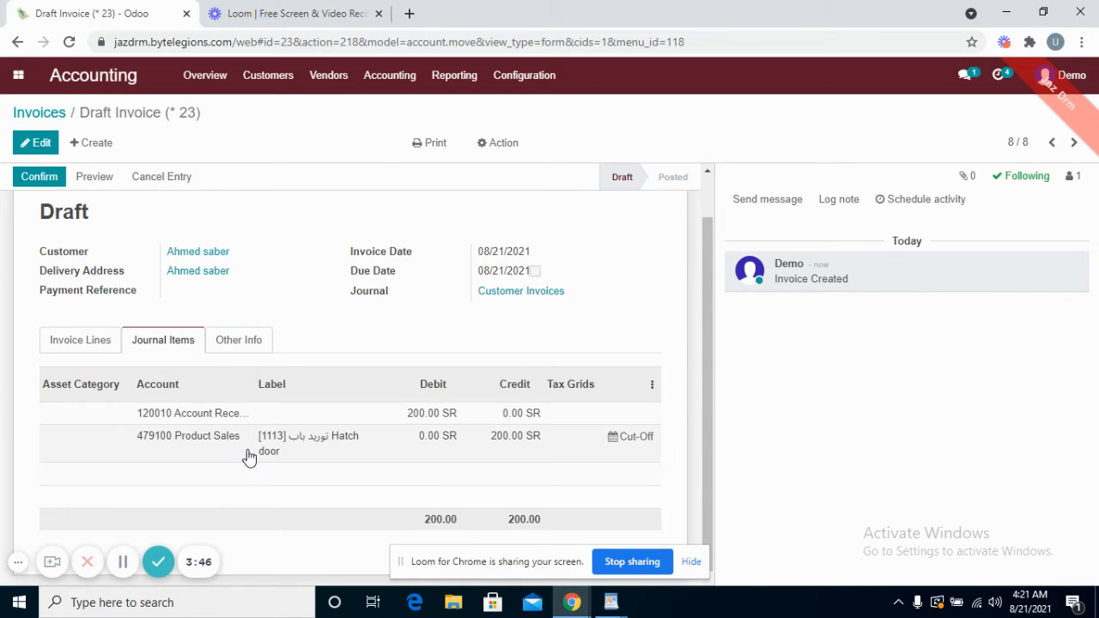
pyautogui.click(100, 343)
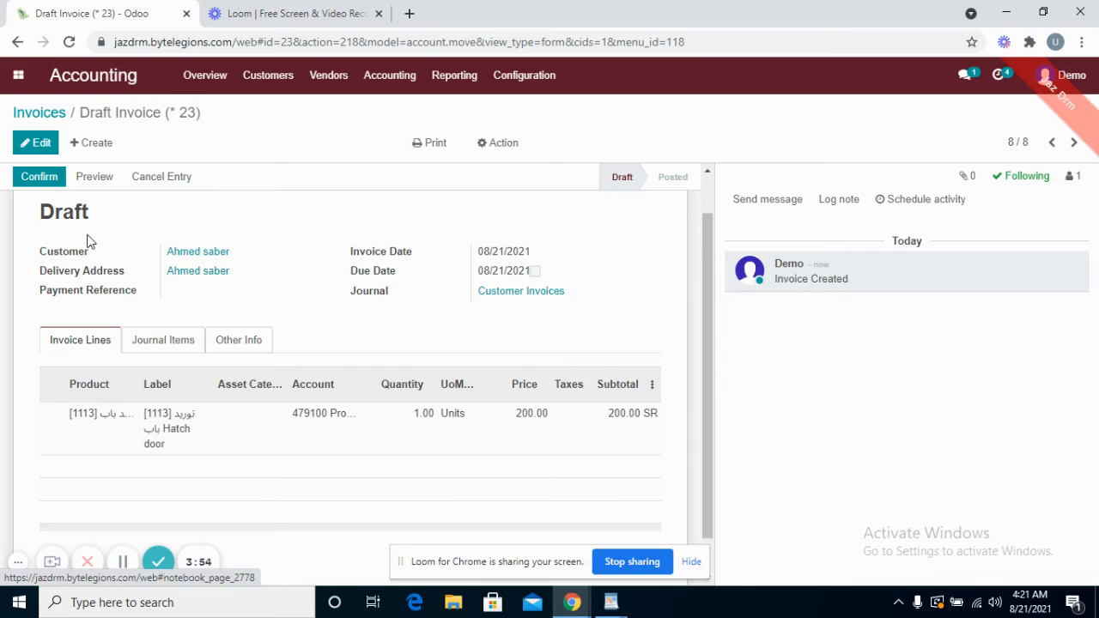
pyautogui.click(237, 339)
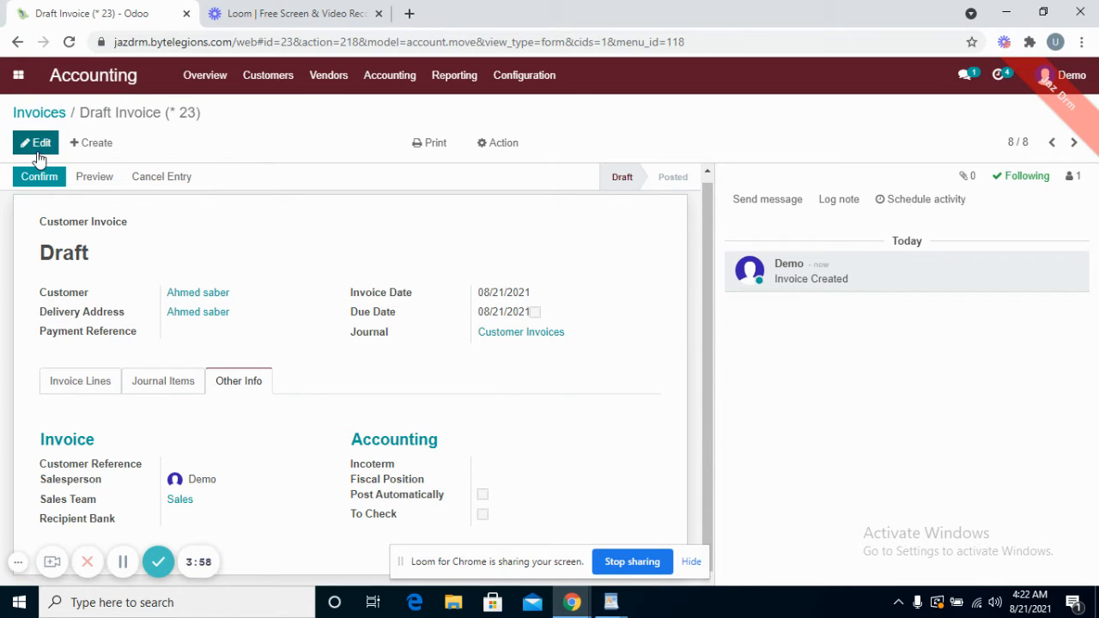
# Step: Preview the draft invoice in the customer portal, then return to edit mode
pyautogui.click(94, 178)
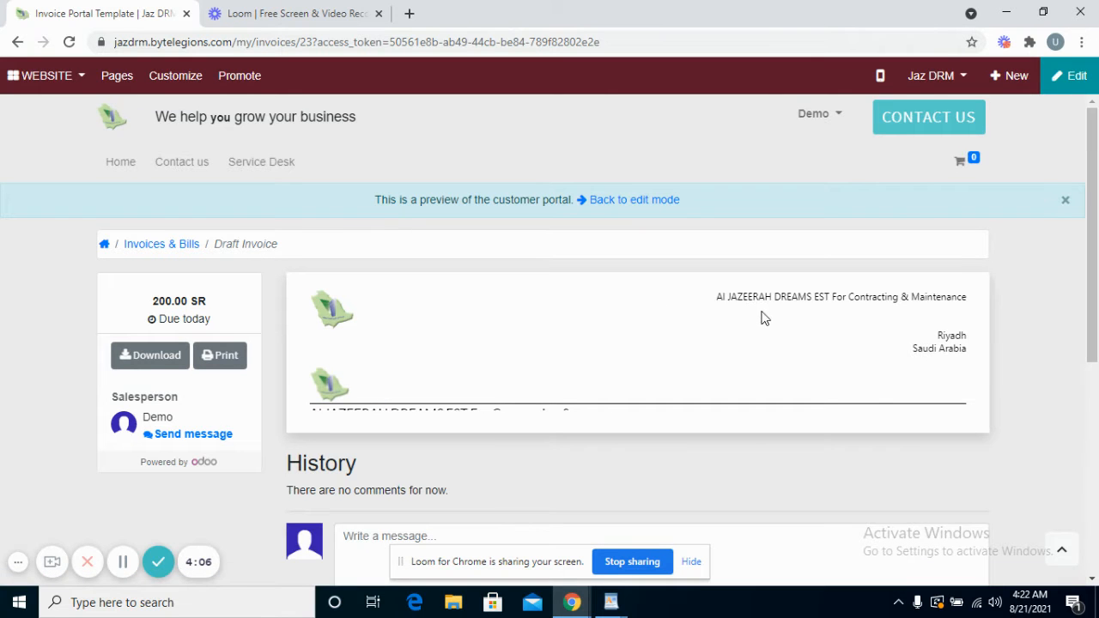
pyautogui.moveTo(1097, 260)
pyautogui.mouseDown()
pyautogui.moveTo(1097, 390)
pyautogui.moveTo(1098, 258)
pyautogui.mouseUp()
pyautogui.click(638, 203)
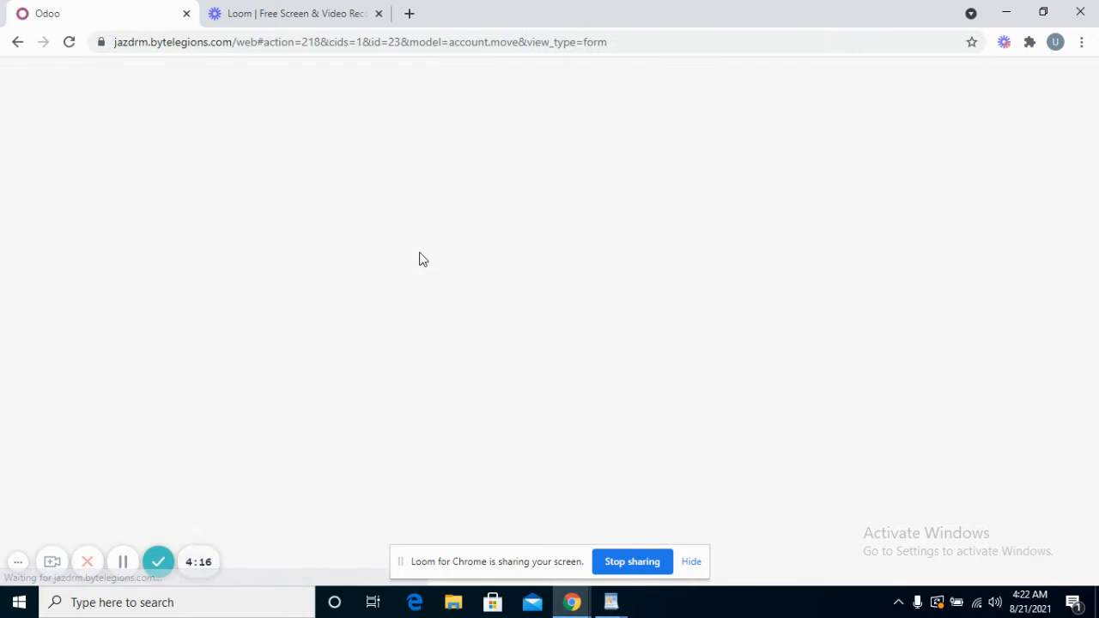
pyautogui.click(127, 565)
pyautogui.click(120, 561)
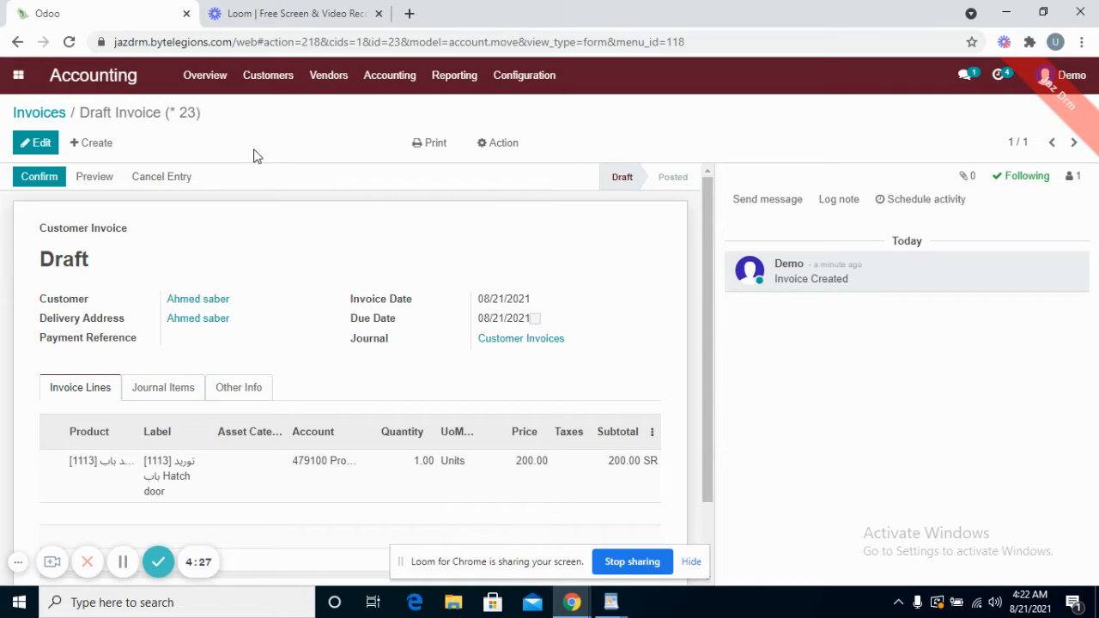
# Step: Confirm the draft invoice and look over the additional actions available for it
pyautogui.click(47, 179)
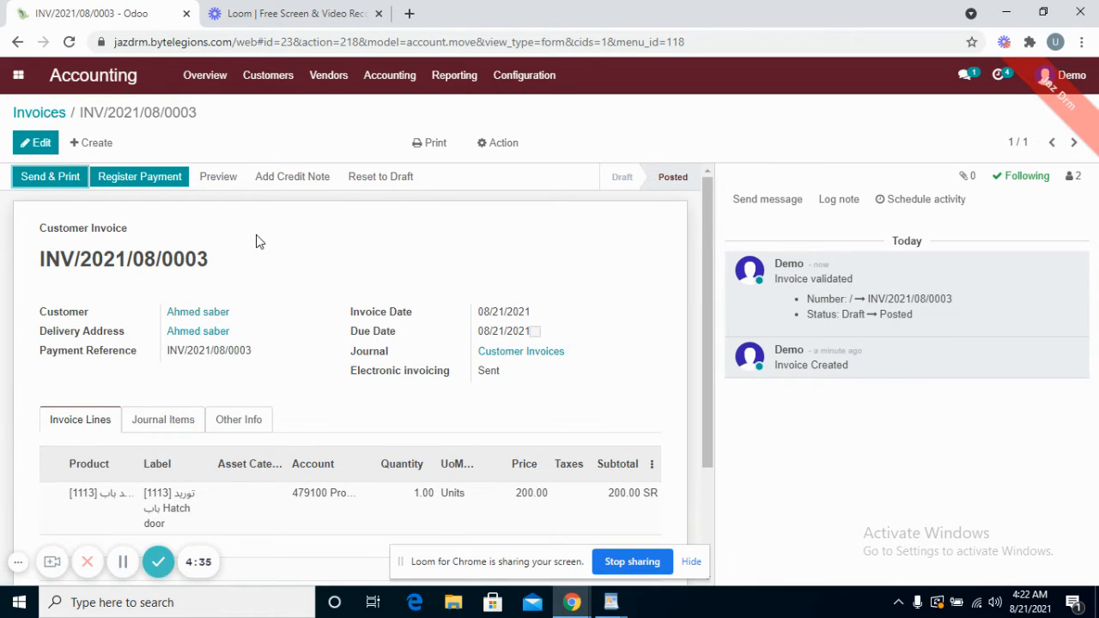
pyautogui.moveTo(709, 338); pyautogui.dragTo(704, 284)
pyautogui.click(522, 147)
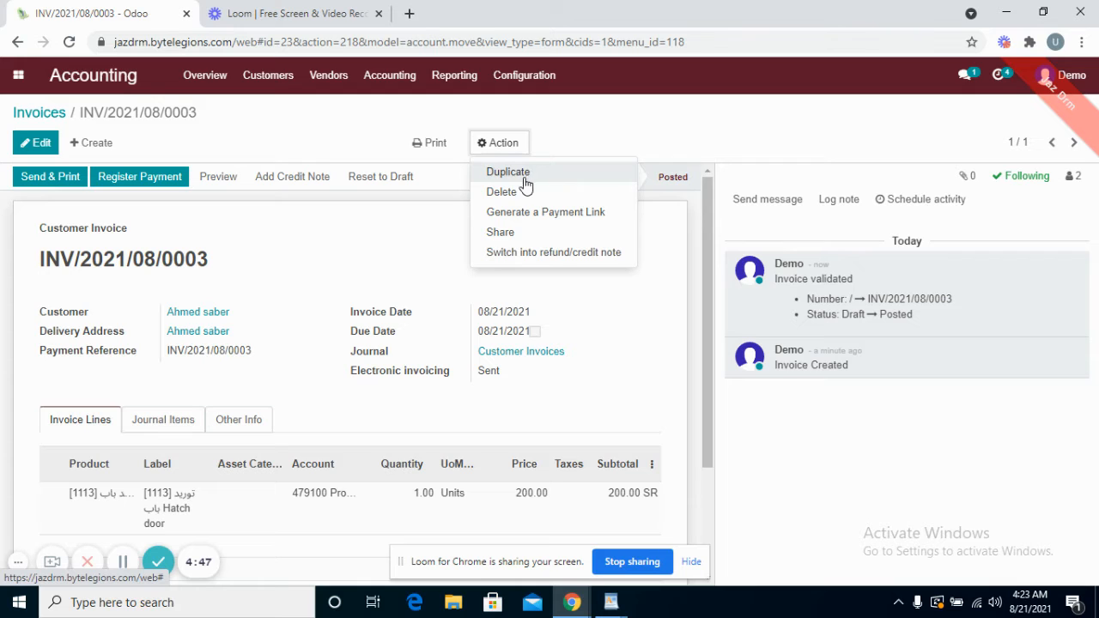
pyautogui.click(341, 248)
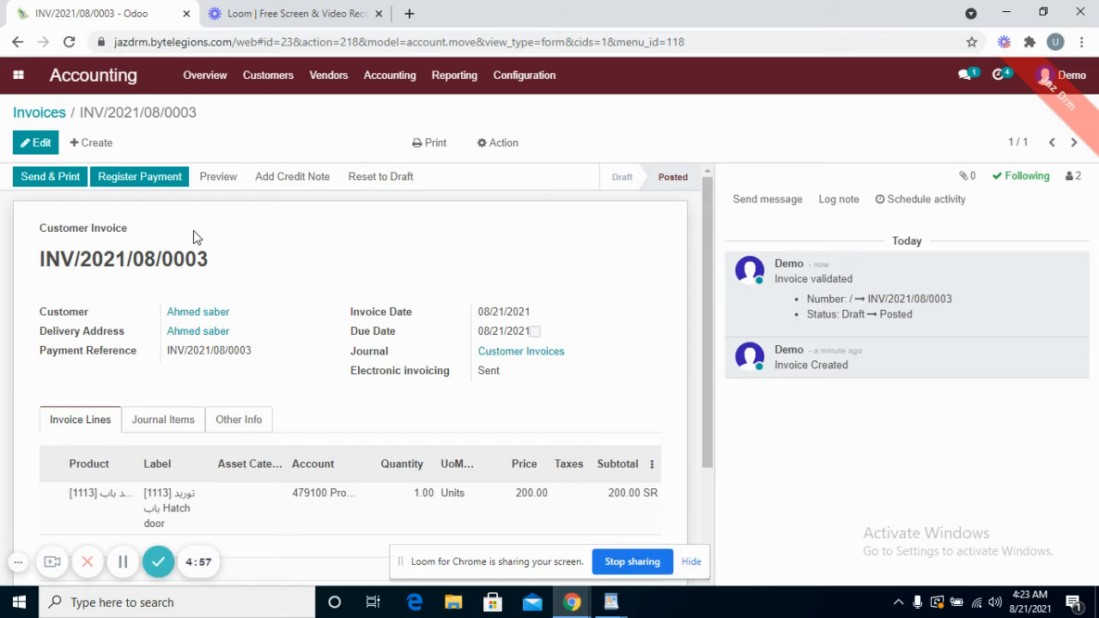
# Step: Register a payment of 200.00 SR for the invoice through the Bank journal, dated 08/21/2021
pyautogui.click(167, 187)
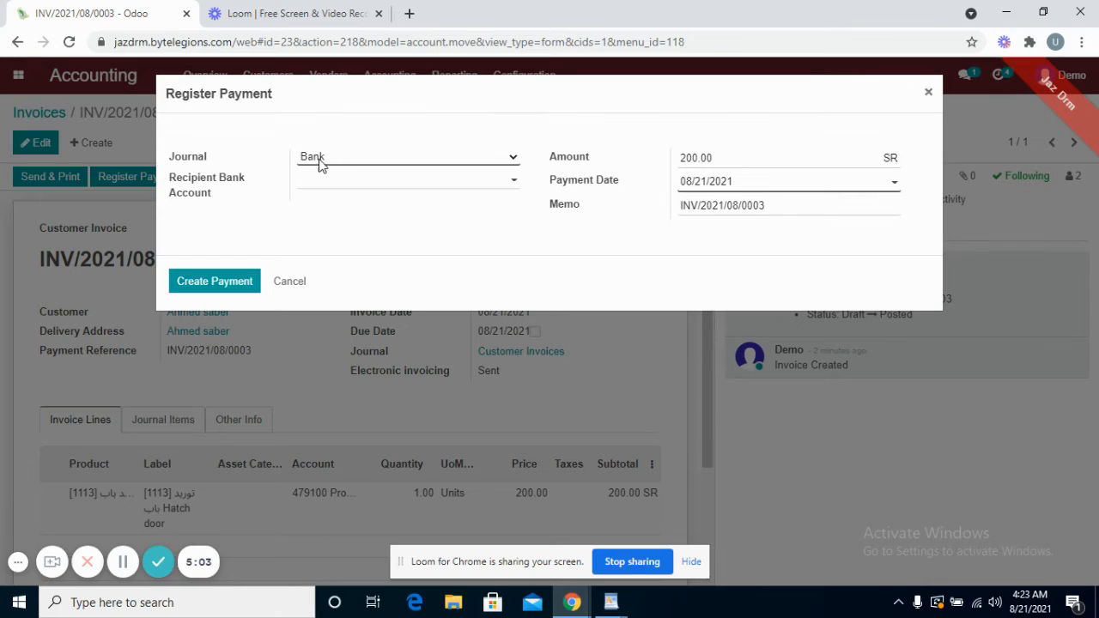
pyautogui.click(325, 157)
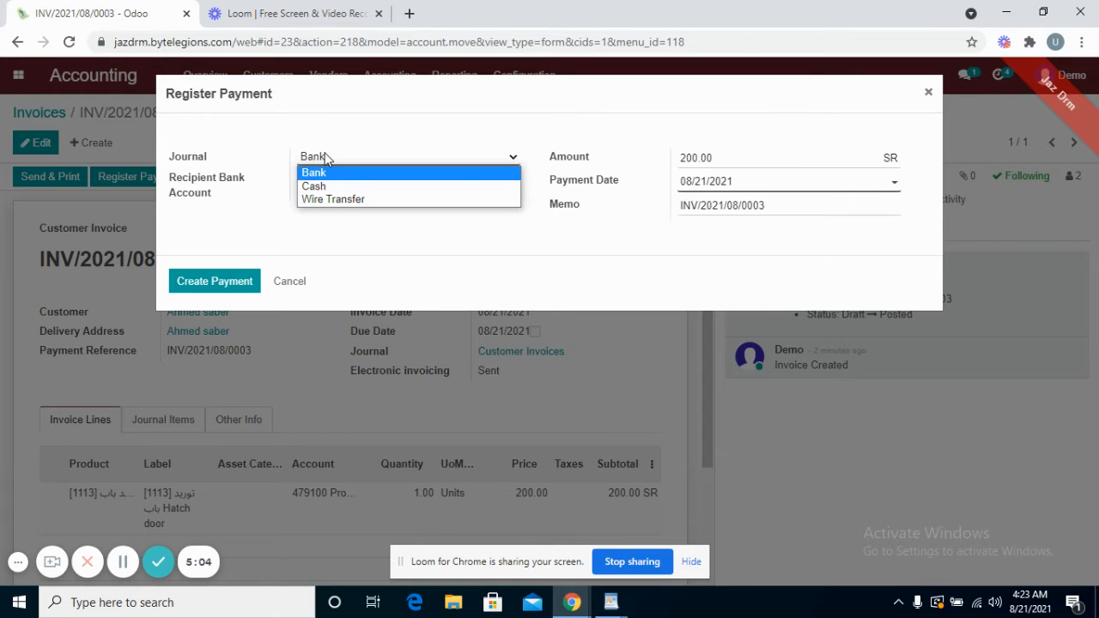
pyautogui.click(395, 239)
pyautogui.click(380, 196)
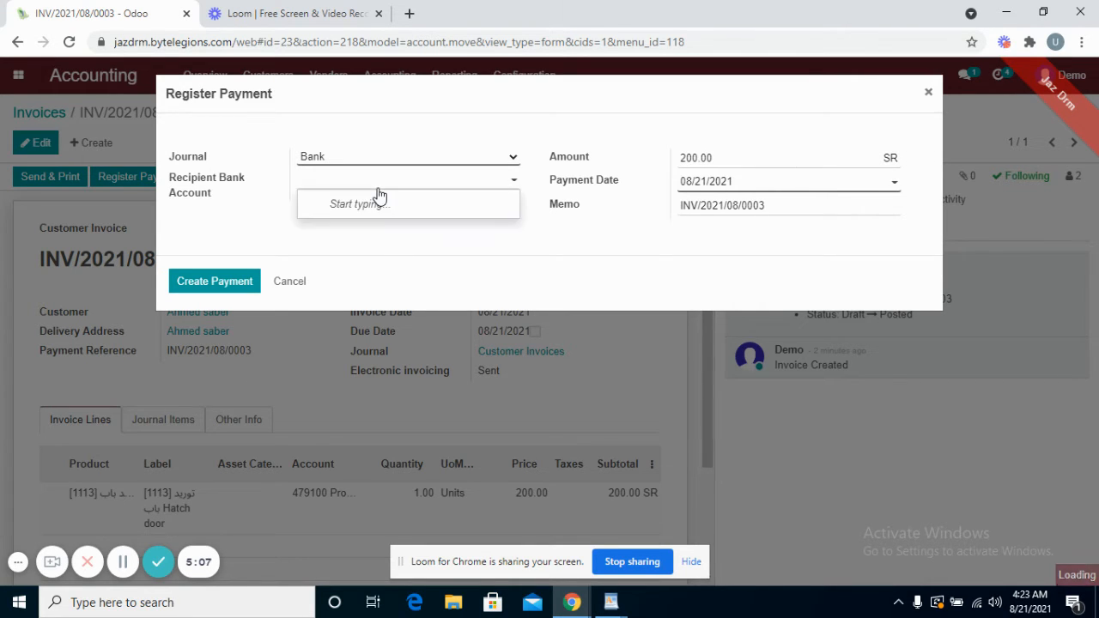
pyautogui.click(688, 213)
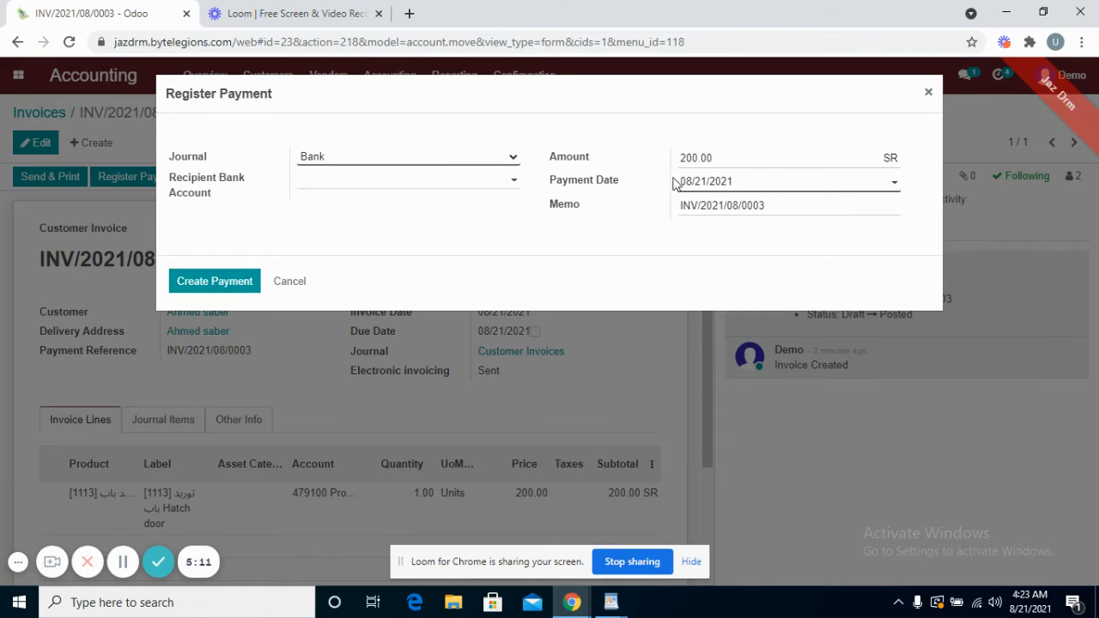
pyautogui.doubleClick(713, 159)
pyautogui.click(602, 218)
pyautogui.click(229, 285)
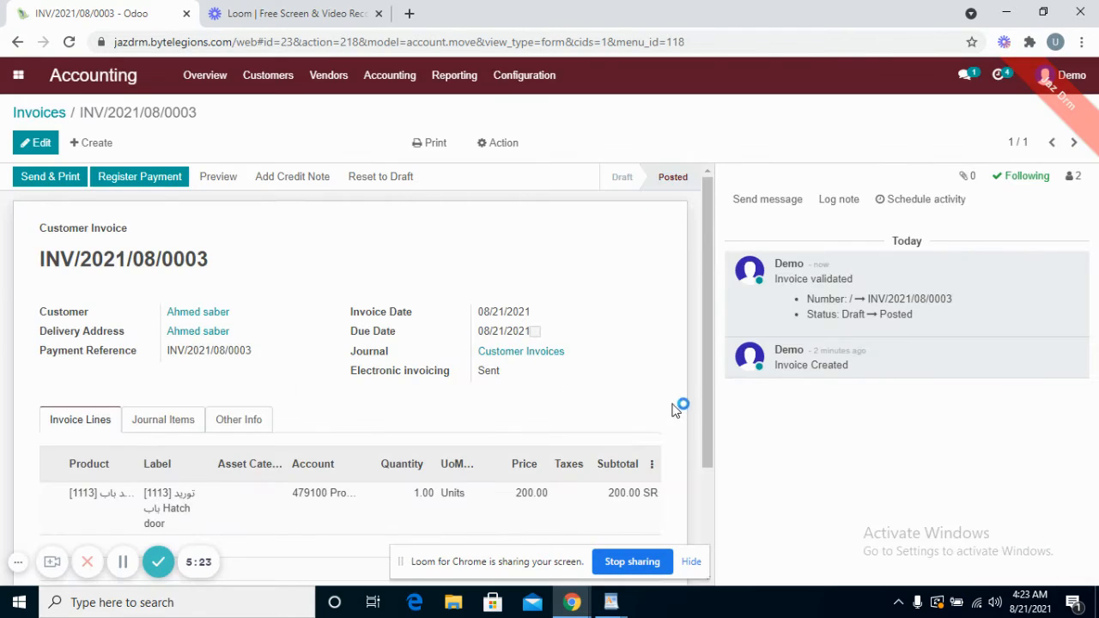
# Step: Check the payment information and the amount due on the paid invoice
pyautogui.scroll(-2, 711, 464)
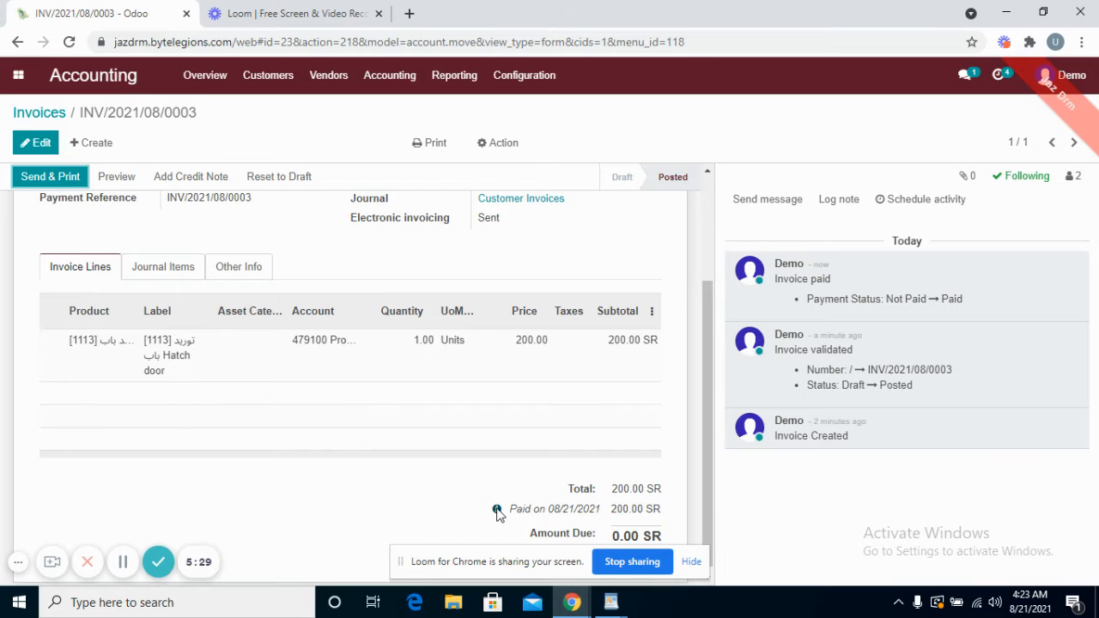
pyautogui.click(497, 509)
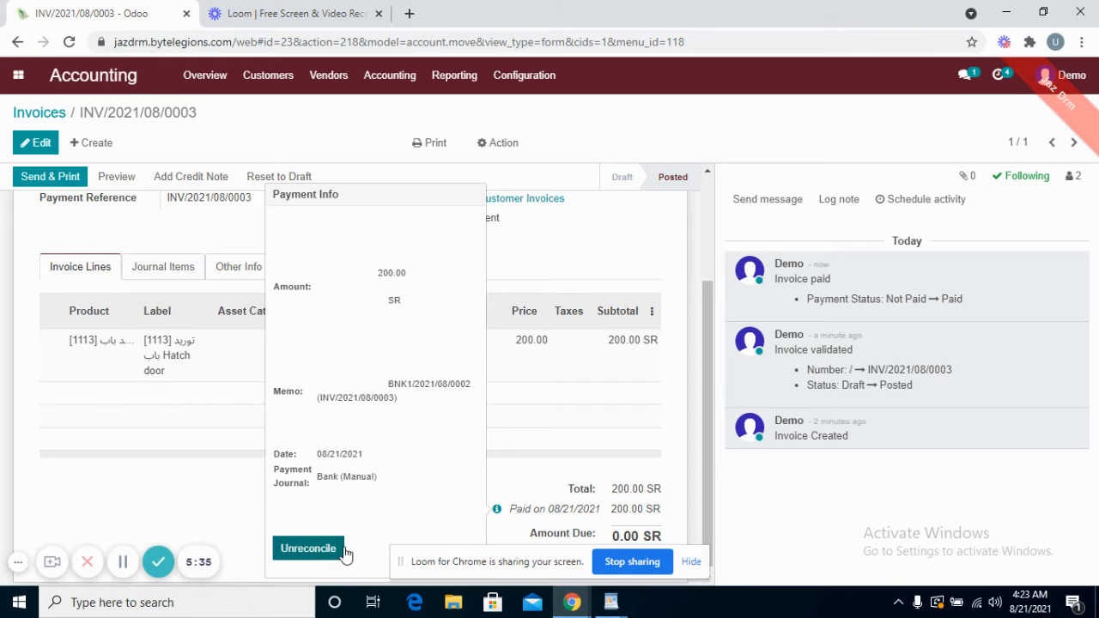
pyautogui.click(505, 493)
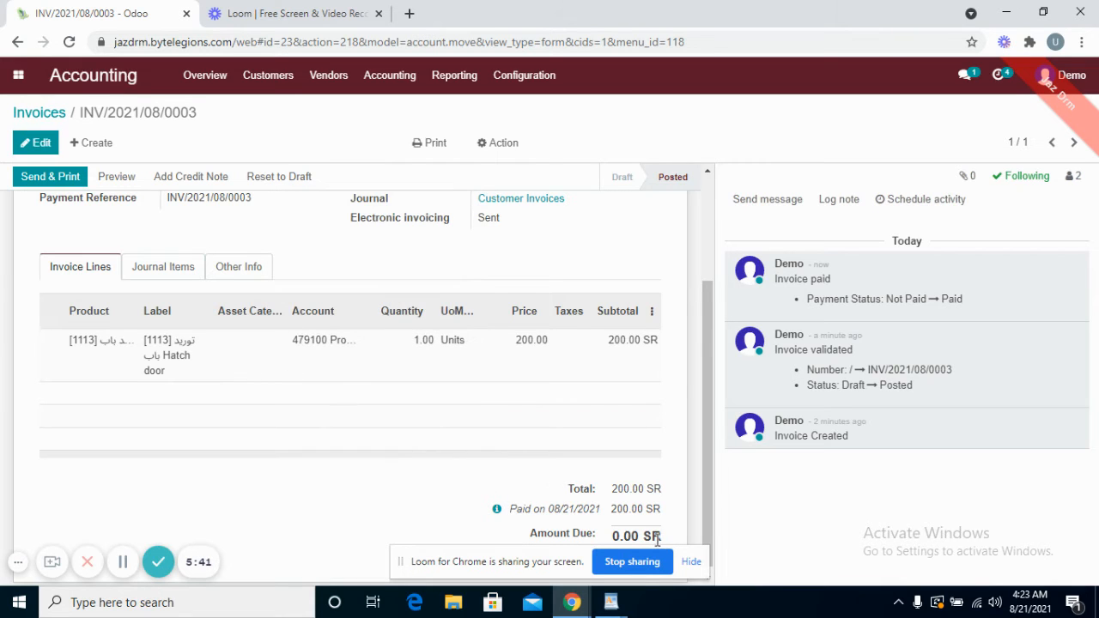
pyautogui.moveTo(531, 535); pyautogui.dragTo(616, 542)
pyautogui.moveTo(616, 542); pyautogui.dragTo(640, 537)
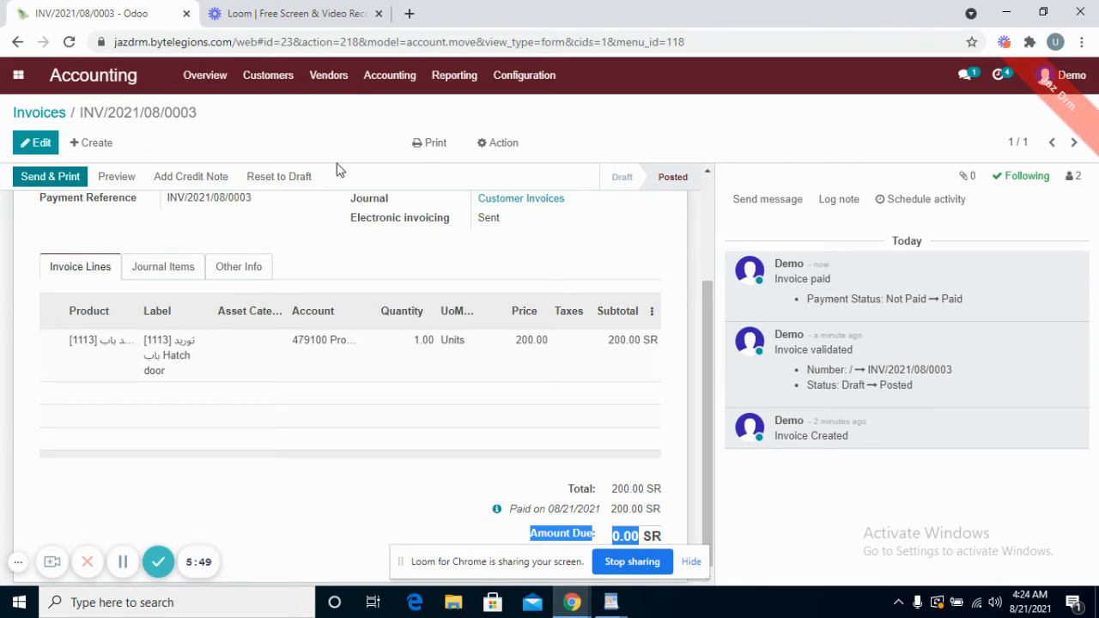
# Step: Print the invoice with the Invoices report, read through the PDF and close it
pyautogui.click(442, 143)
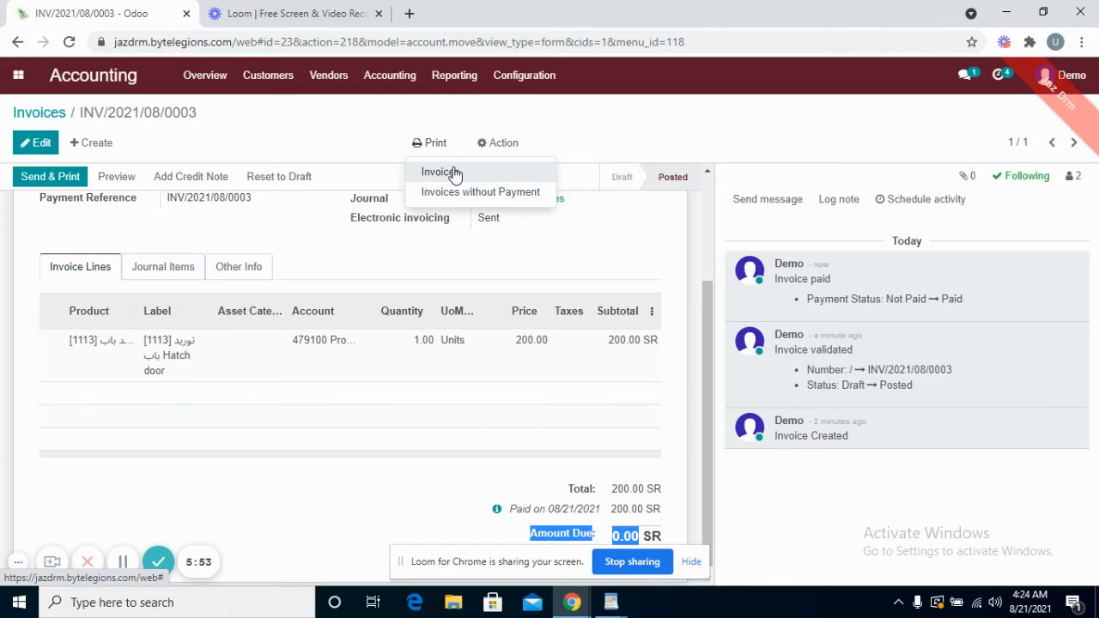
pyautogui.click(455, 173)
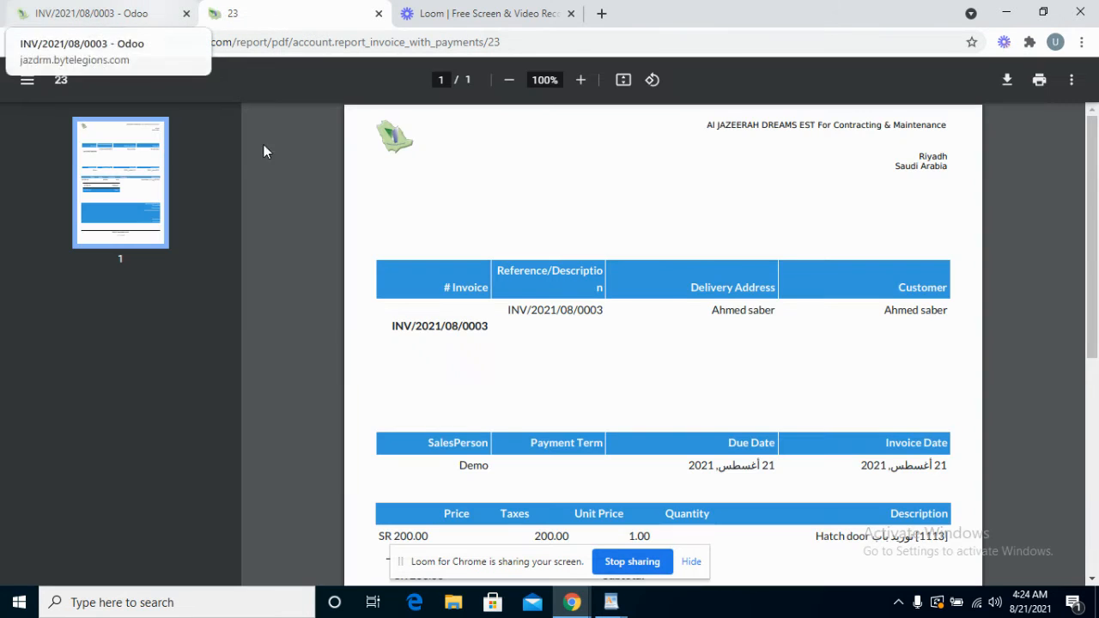
pyautogui.moveTo(1093, 252); pyautogui.dragTo(1094, 171)
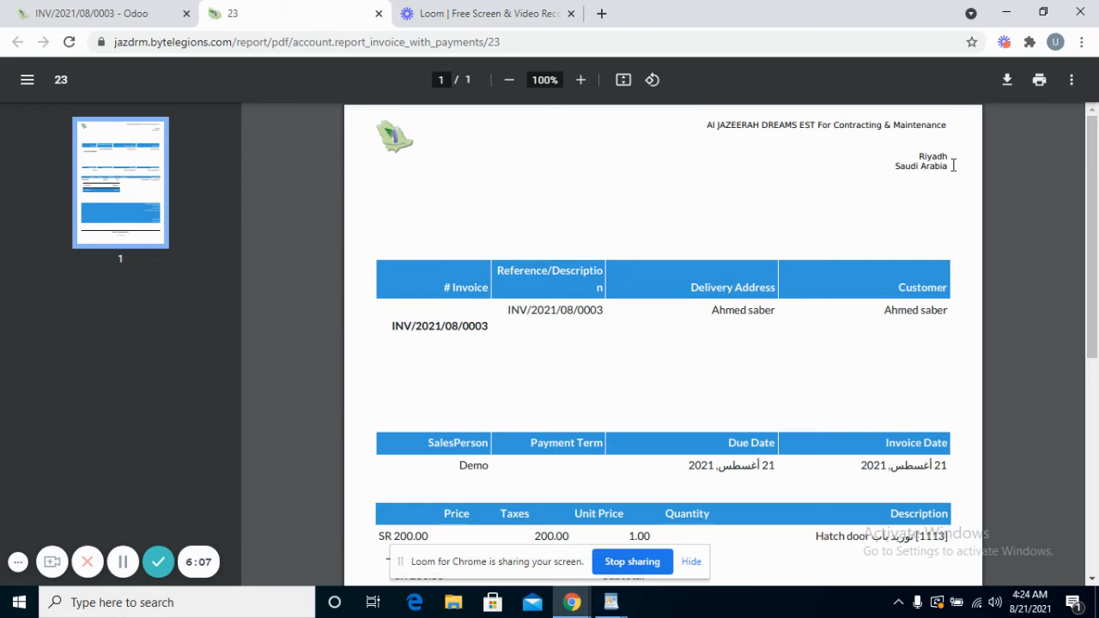
pyautogui.scroll(-1, 861, 215)
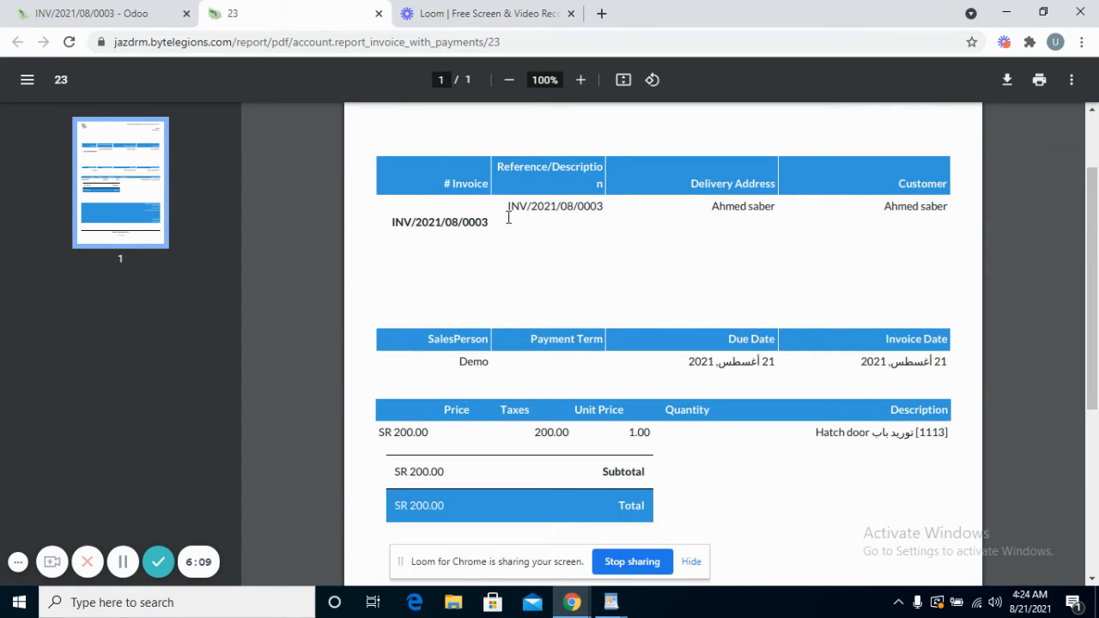
pyautogui.moveTo(1094, 378); pyautogui.dragTo(1093, 541)
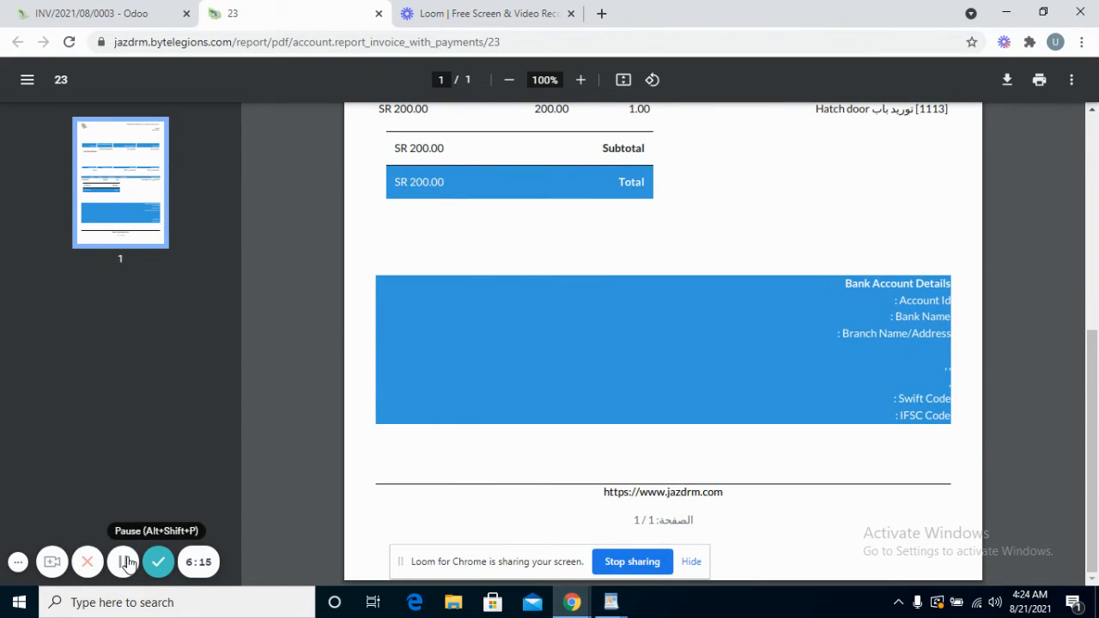
pyautogui.hotkey('ctrl', 'w')
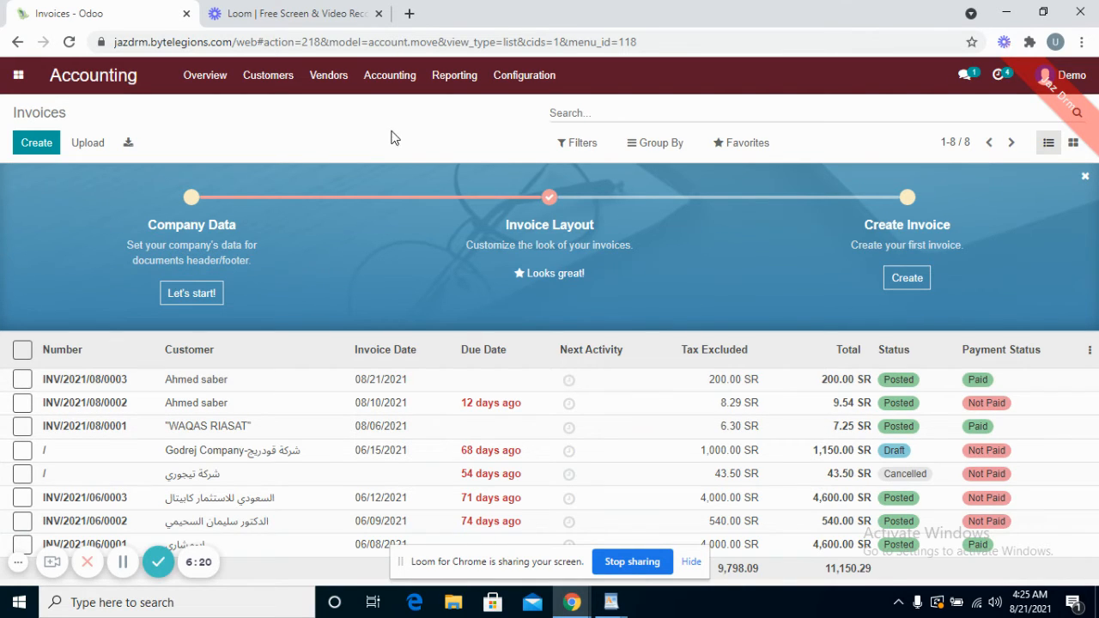
# Step: Start a new vendor bill and select دوام الدولية للتجارة _ اقفال وخزن as its vendor
pyautogui.click(297, 79)
pyautogui.moveTo(314, 86)
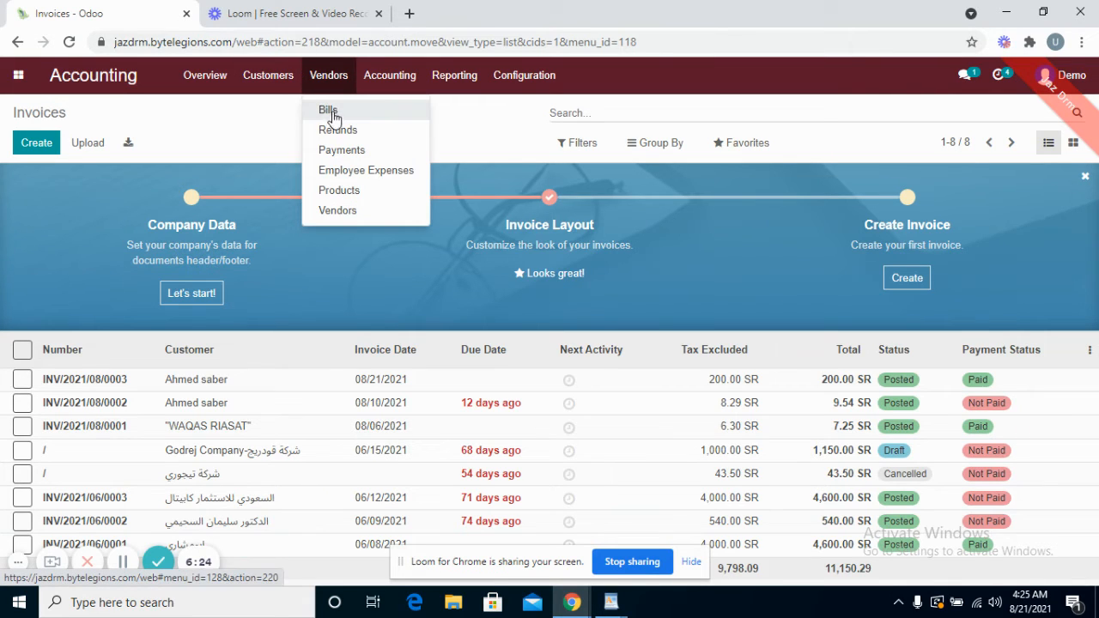
pyautogui.click(333, 117)
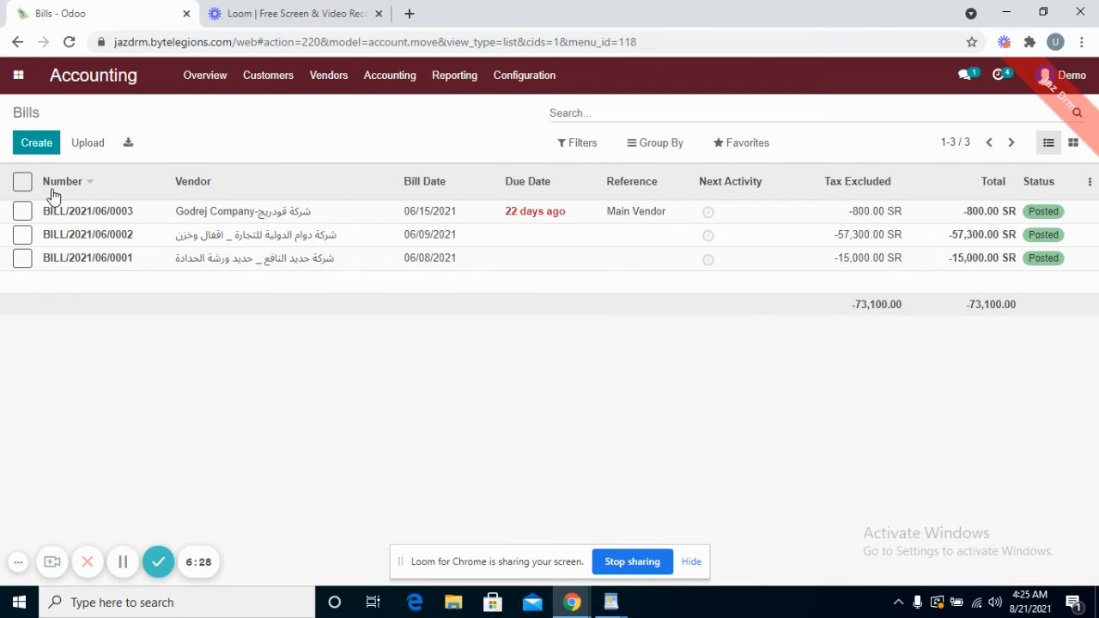
pyautogui.click(36, 142)
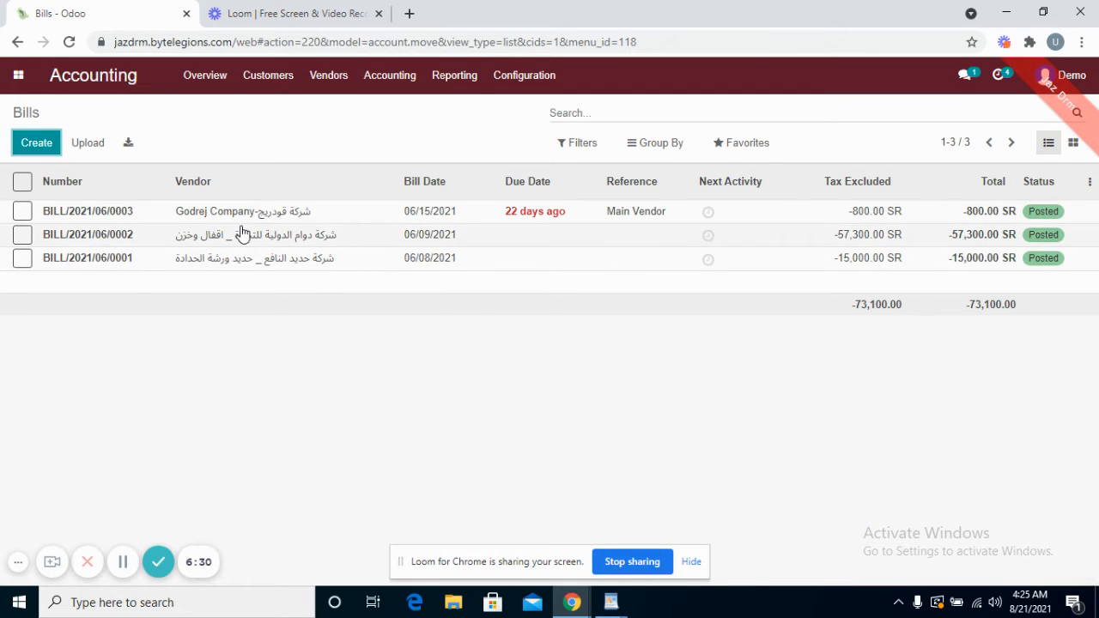
pyautogui.click(207, 318)
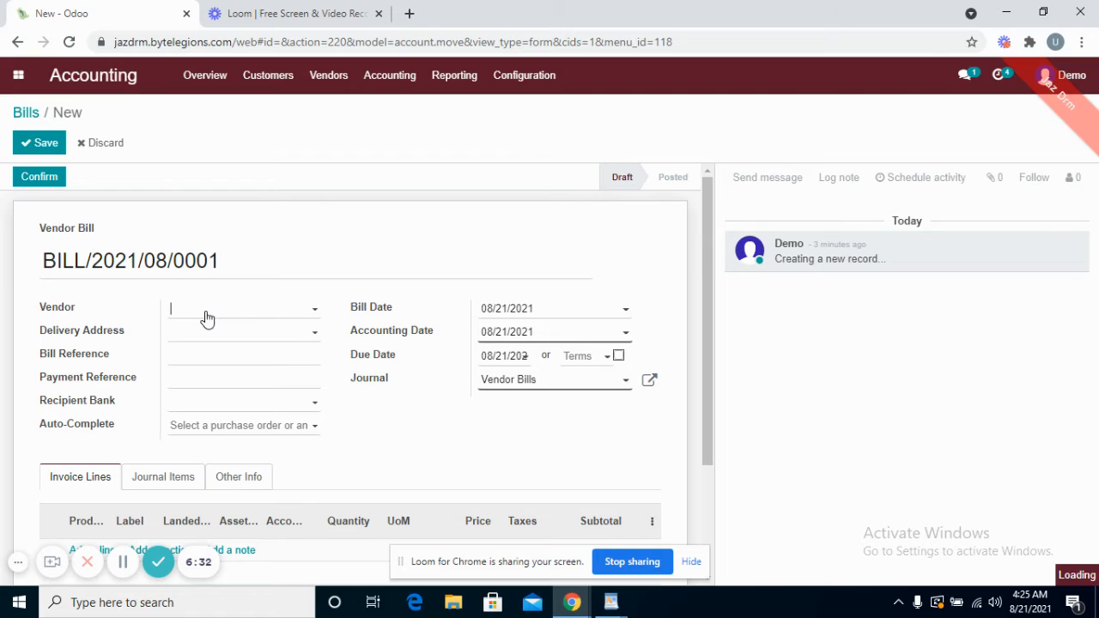
pyautogui.click(229, 375)
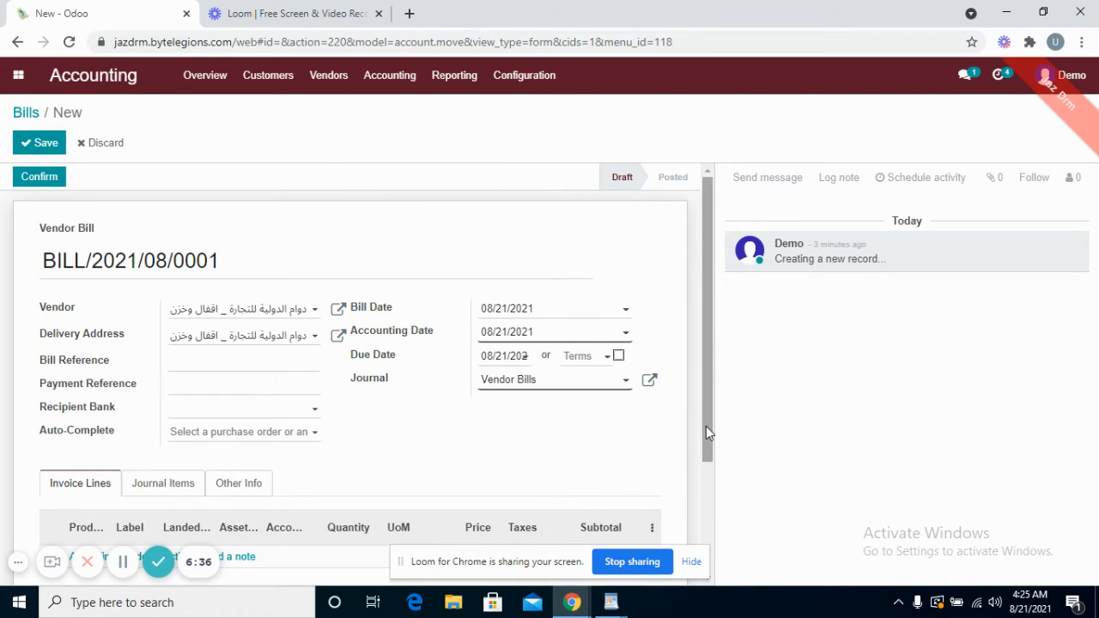
# Step: Add a bill line for product [1078] توريد كالون سلندر امني YALE with quantity 4 and price 1,000.00, and save the bill
pyautogui.moveTo(705, 426); pyautogui.dragTo(708, 497)
pyautogui.click(100, 458)
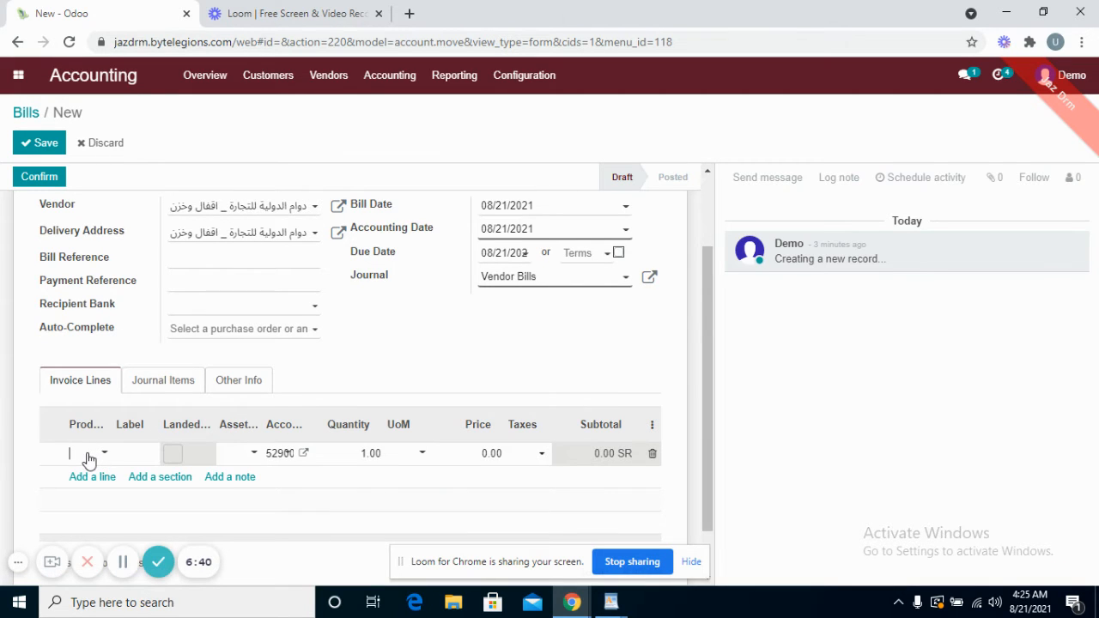
pyautogui.write('a')
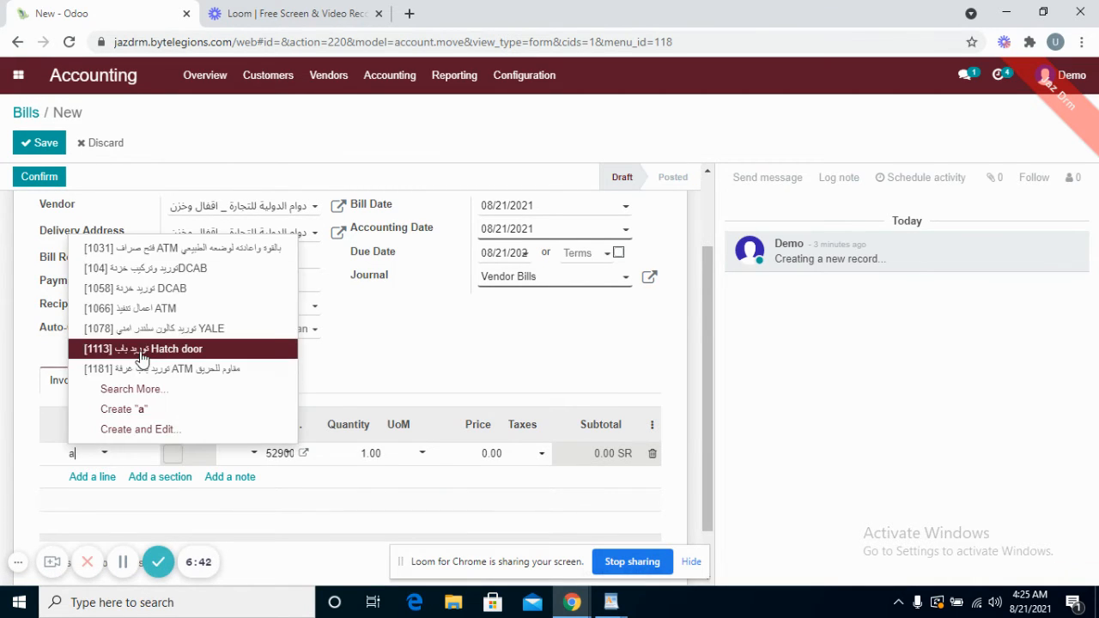
pyautogui.click(146, 328)
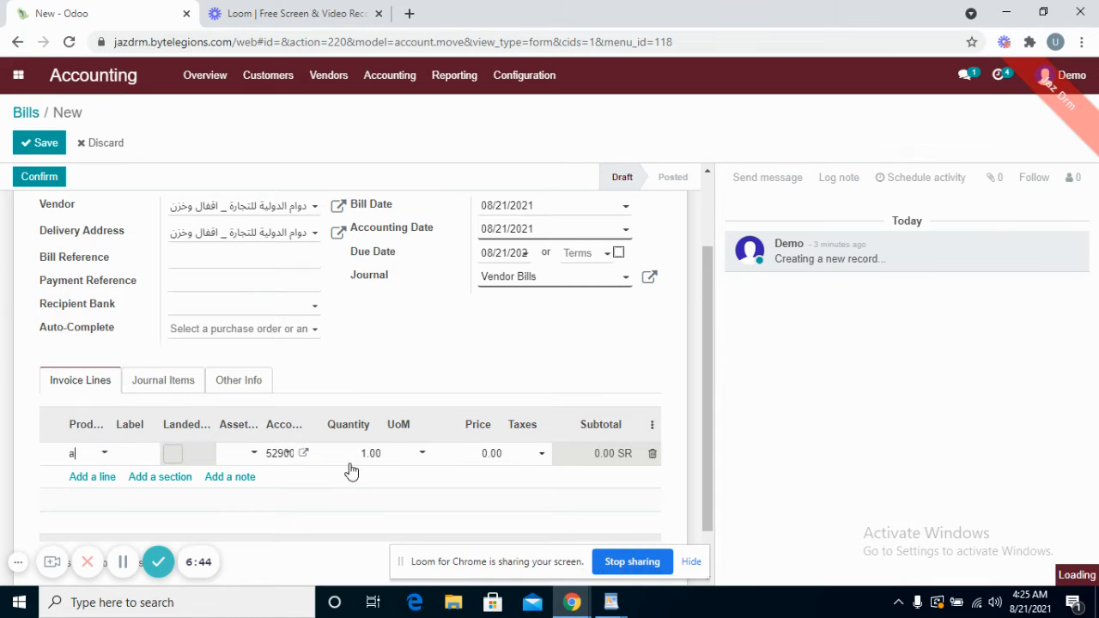
pyautogui.click(481, 459)
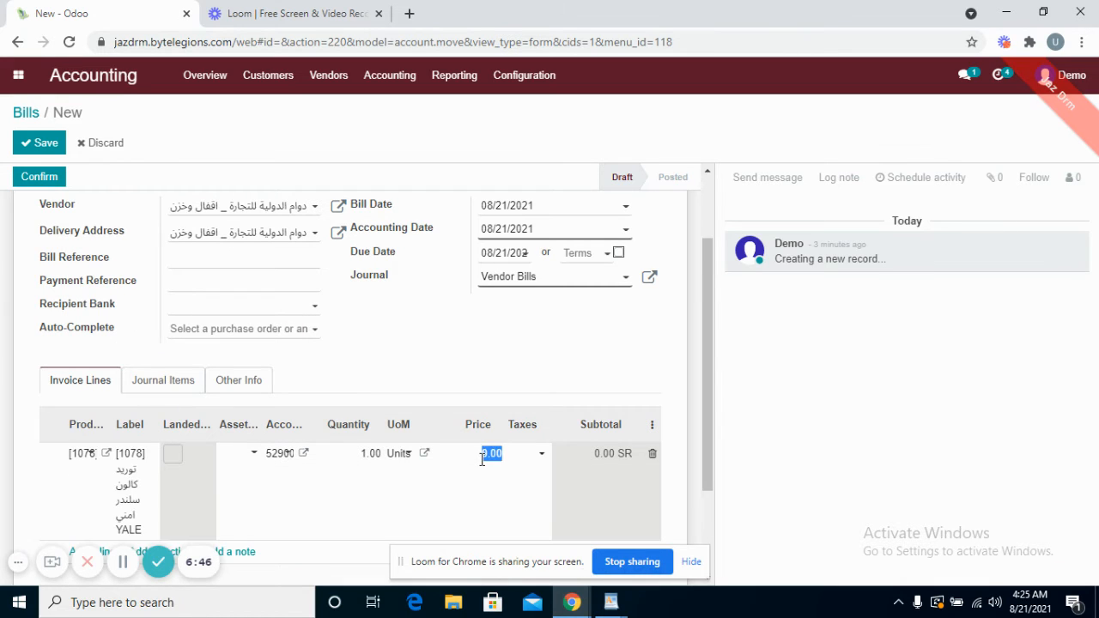
pyautogui.write('1000')
pyautogui.doubleClick(380, 453)
pyautogui.press('BackSpace')
pyautogui.click(43, 144)
pyautogui.click(495, 416)
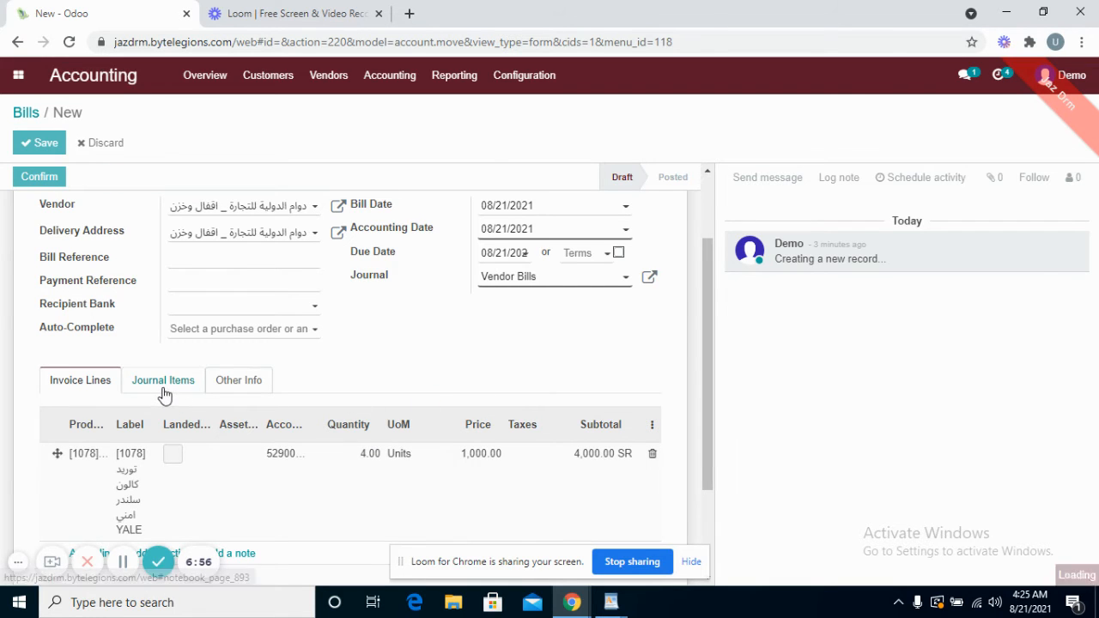
# Step: Review the journal items and other information of the saved vendor bill
pyautogui.click(182, 460)
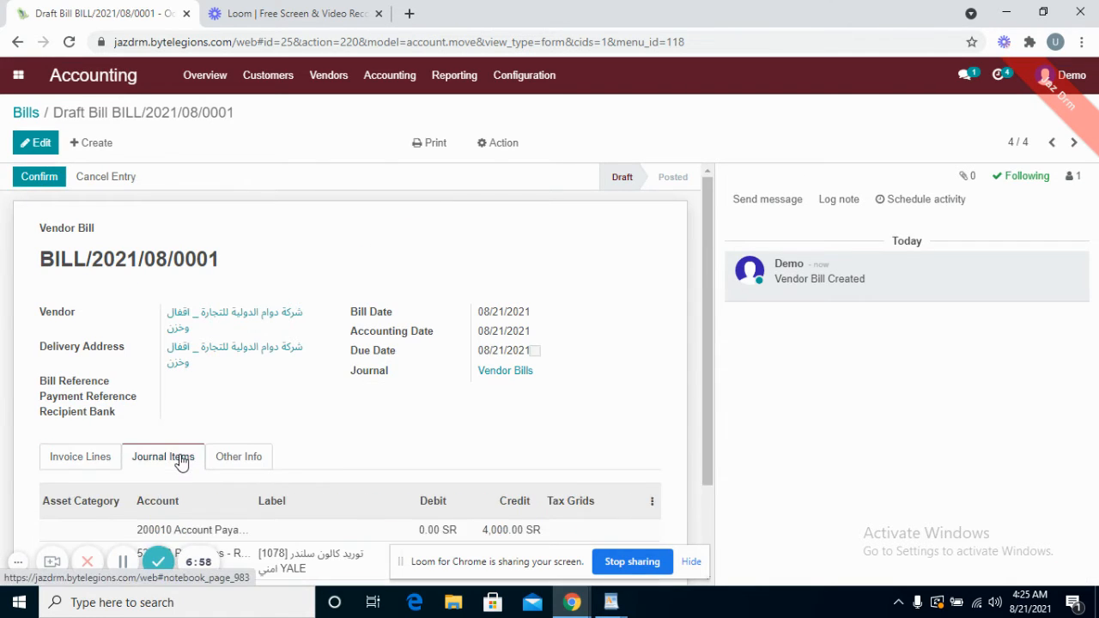
pyautogui.moveTo(705, 437)
pyautogui.mouseDown()
pyautogui.moveTo(708, 512)
pyautogui.moveTo(702, 433)
pyautogui.mouseUp()
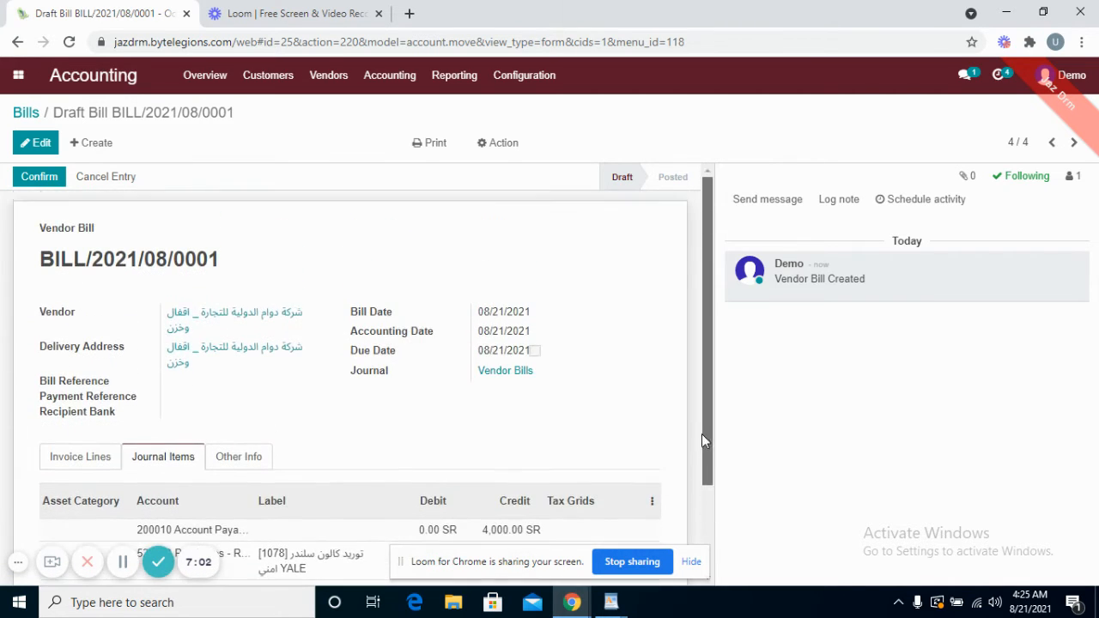
pyautogui.click(226, 466)
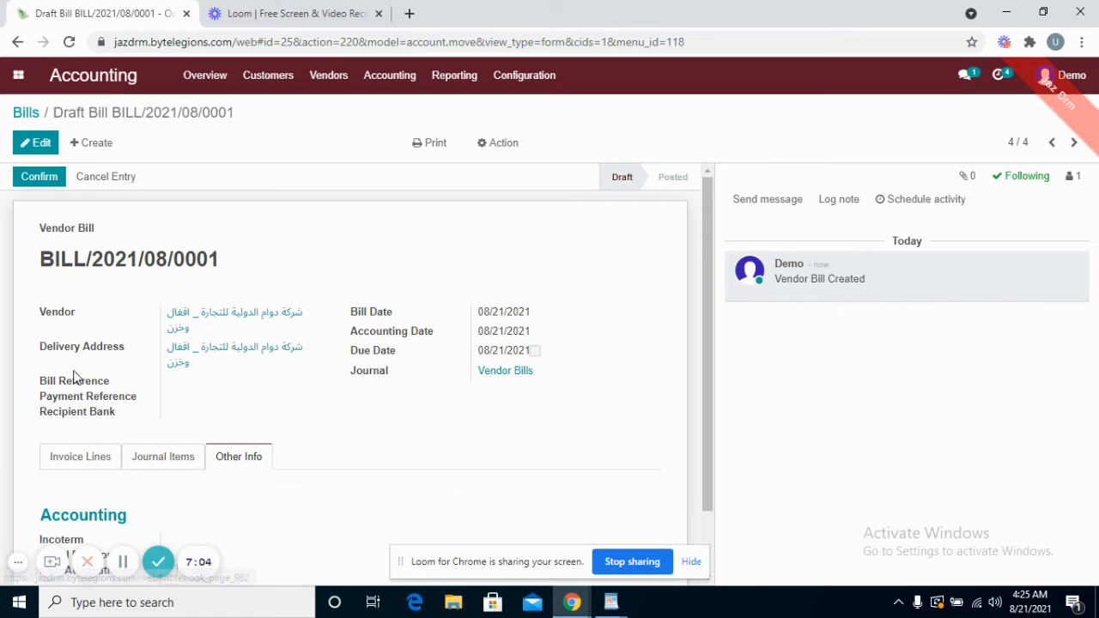
# Step: Confirm the vendor bill and register its 4,000.00 SR payment through the Bank journal with the Manual method, dated 08/21/2021
pyautogui.click(39, 176)
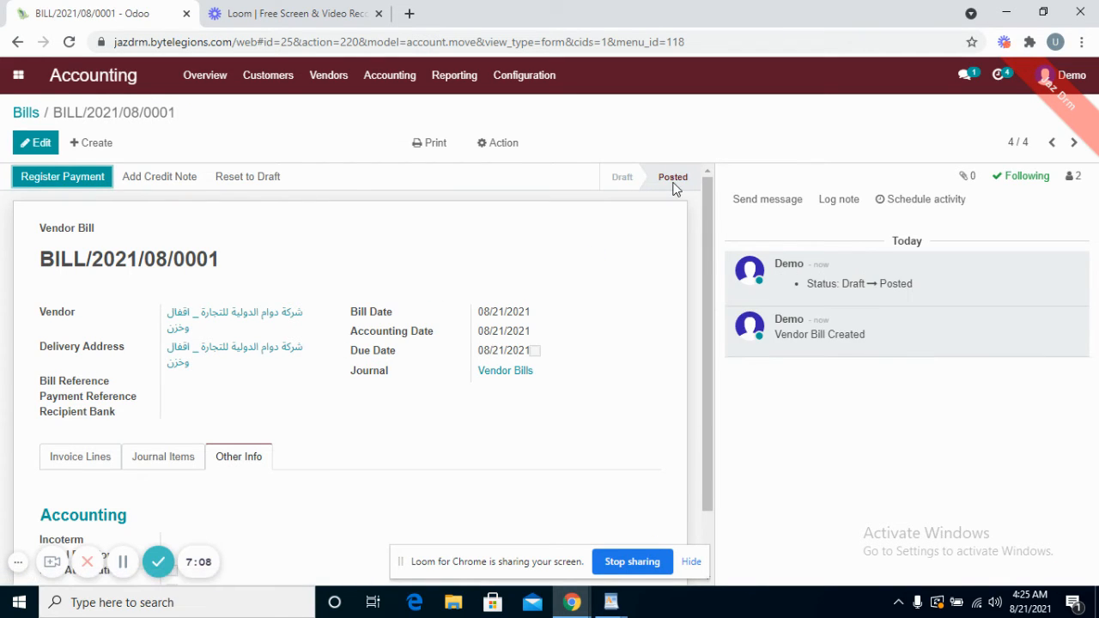
pyautogui.click(94, 182)
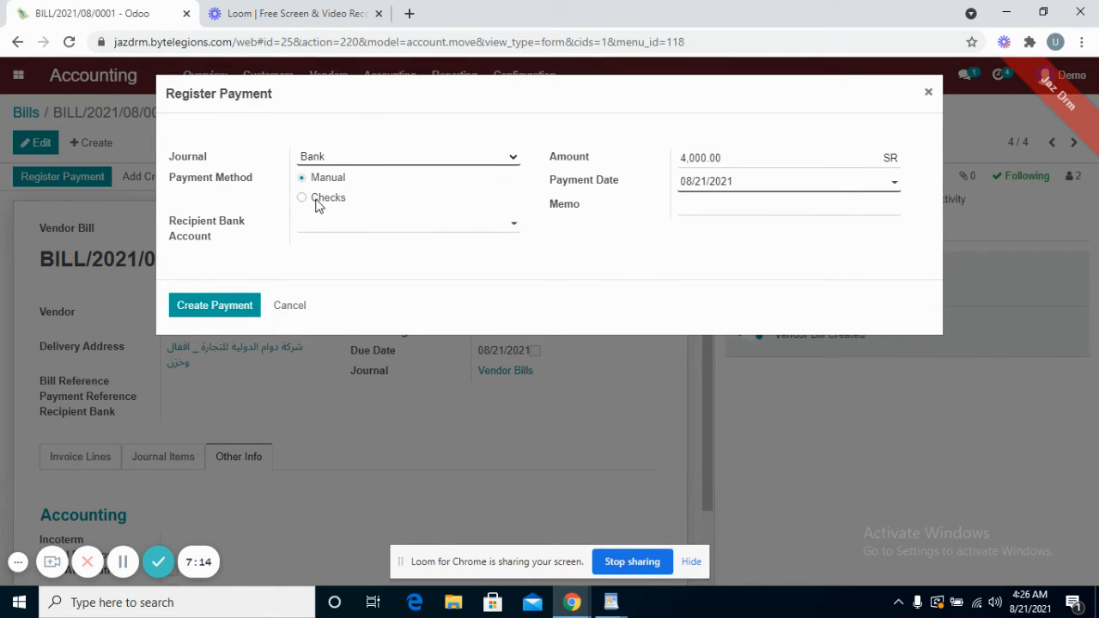
pyautogui.click(240, 306)
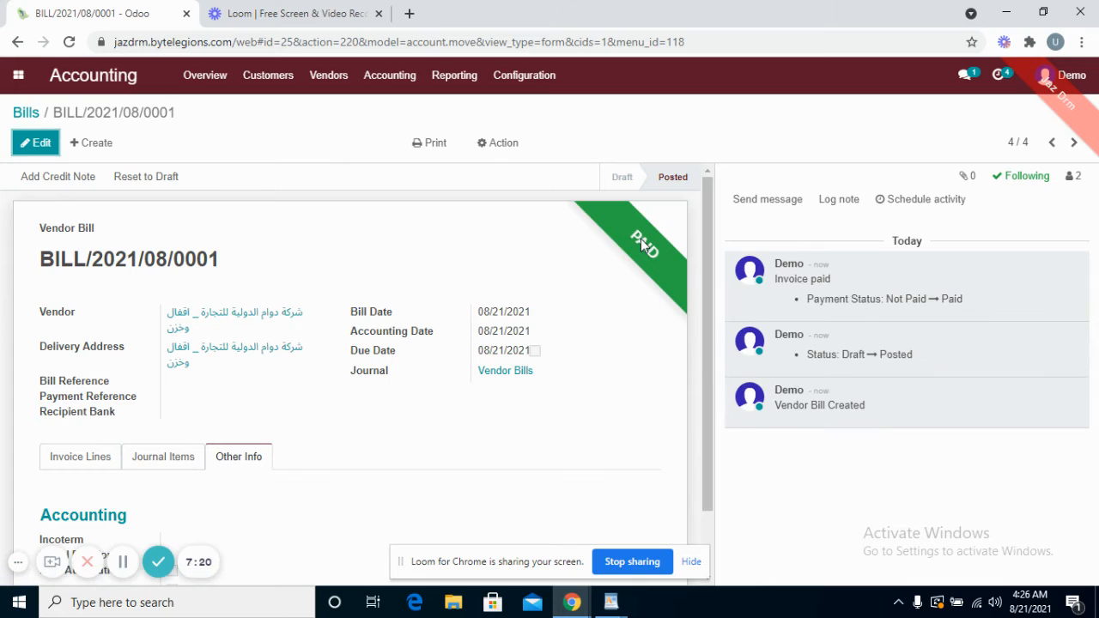
# Step: View the customer payments list and the vendor payments list
pyautogui.click(253, 86)
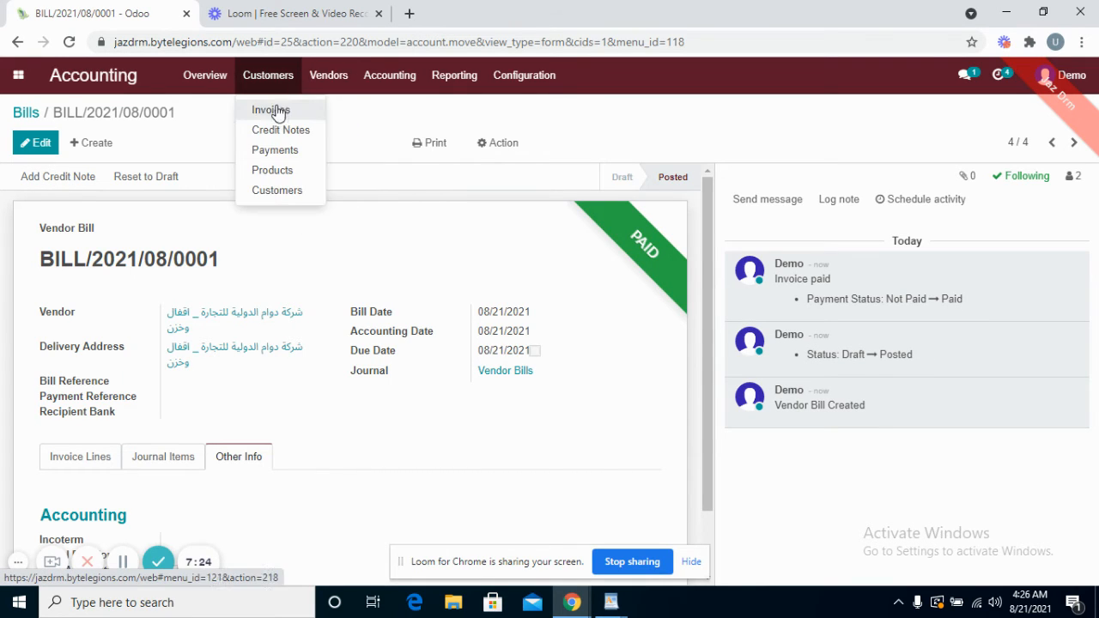
pyautogui.click(287, 157)
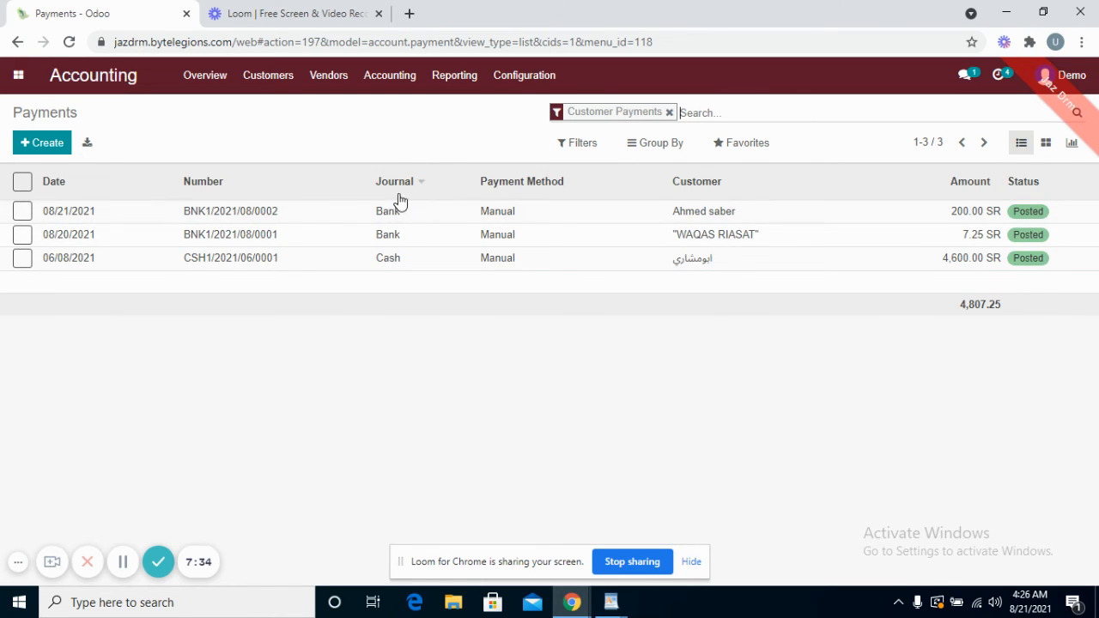
pyautogui.click(335, 89)
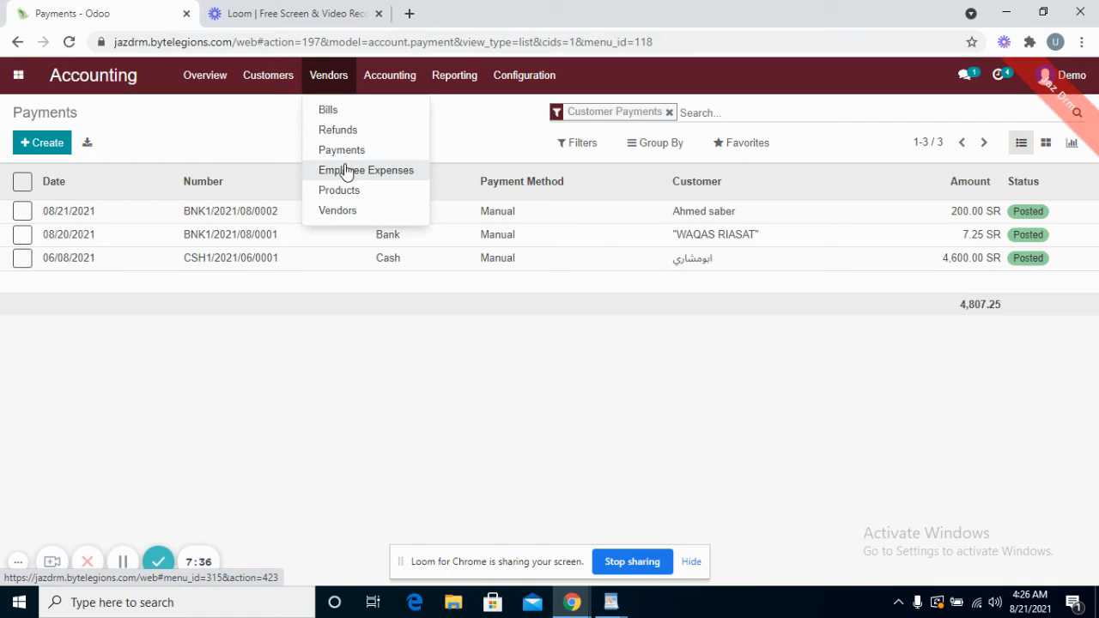
pyautogui.click(343, 152)
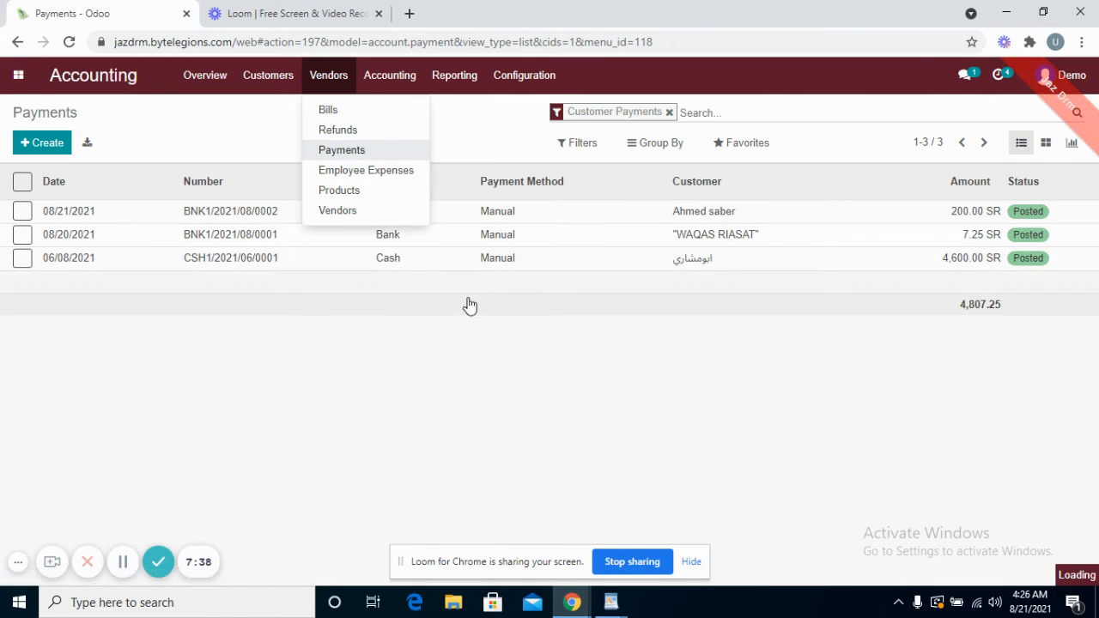
# Step: Look over the customer products that can be sold and the vendor products that can be purchased
pyautogui.click(266, 82)
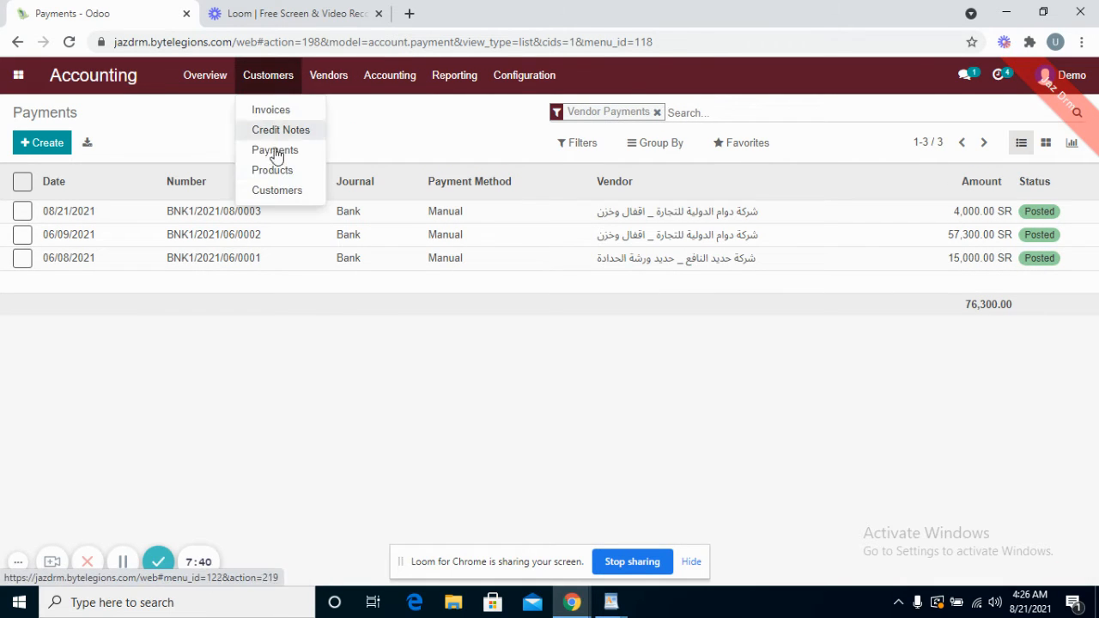
pyautogui.click(280, 174)
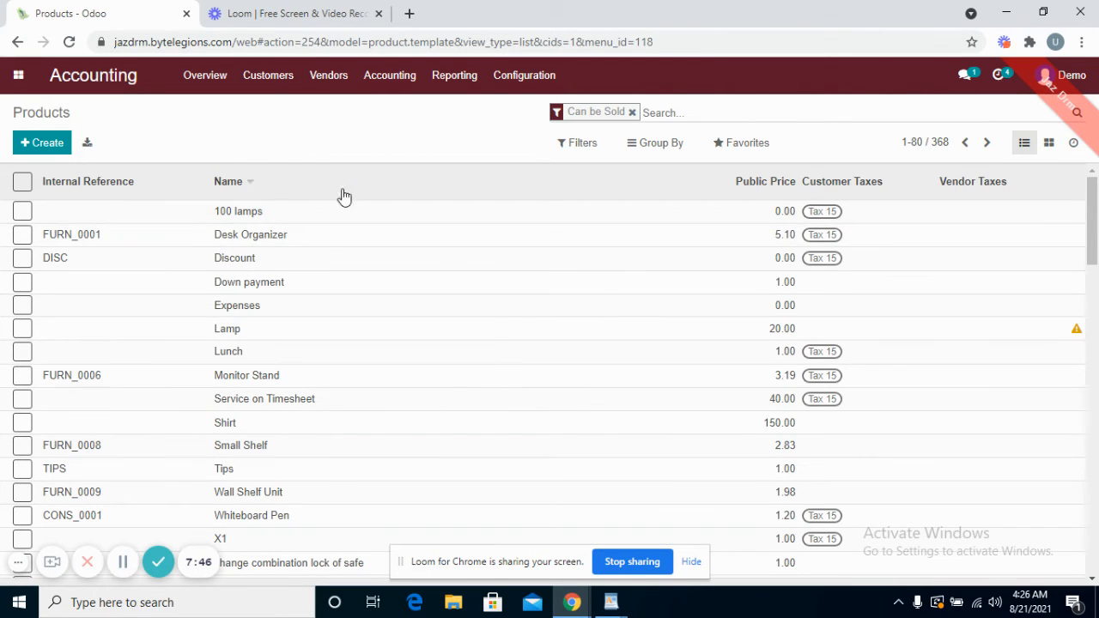
pyautogui.moveTo(1094, 249)
pyautogui.mouseDown()
pyautogui.moveTo(1096, 461)
pyautogui.moveTo(1096, 247)
pyautogui.mouseUp()
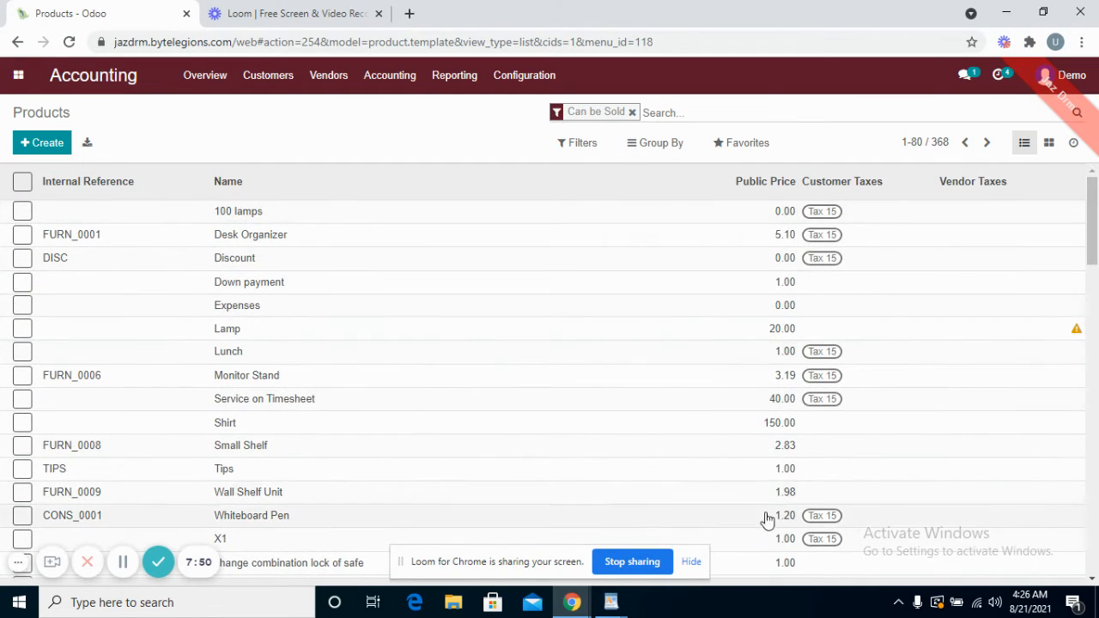
pyautogui.click(346, 77)
pyautogui.click(356, 190)
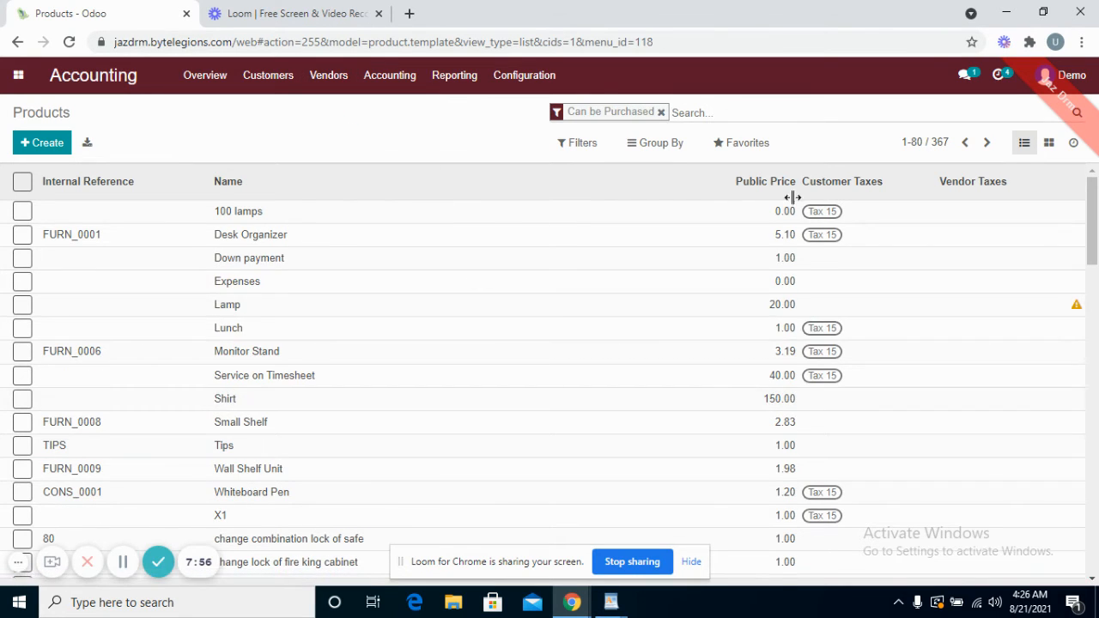
# Step: Browse the employee expenses, the vendor records and the customer records
pyautogui.click(326, 82)
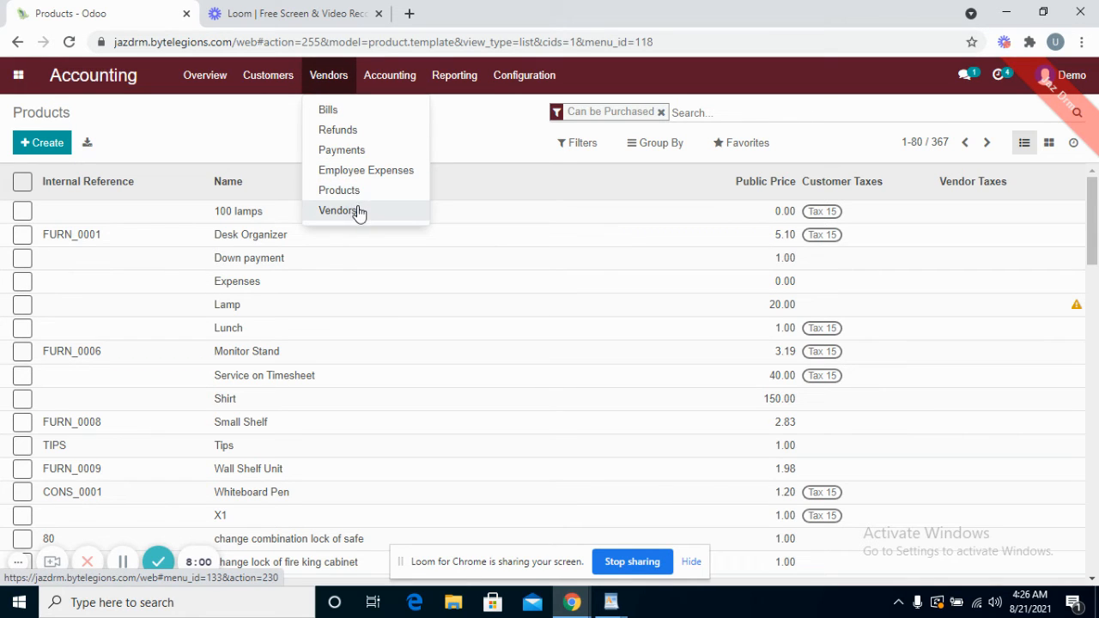
pyautogui.click(352, 170)
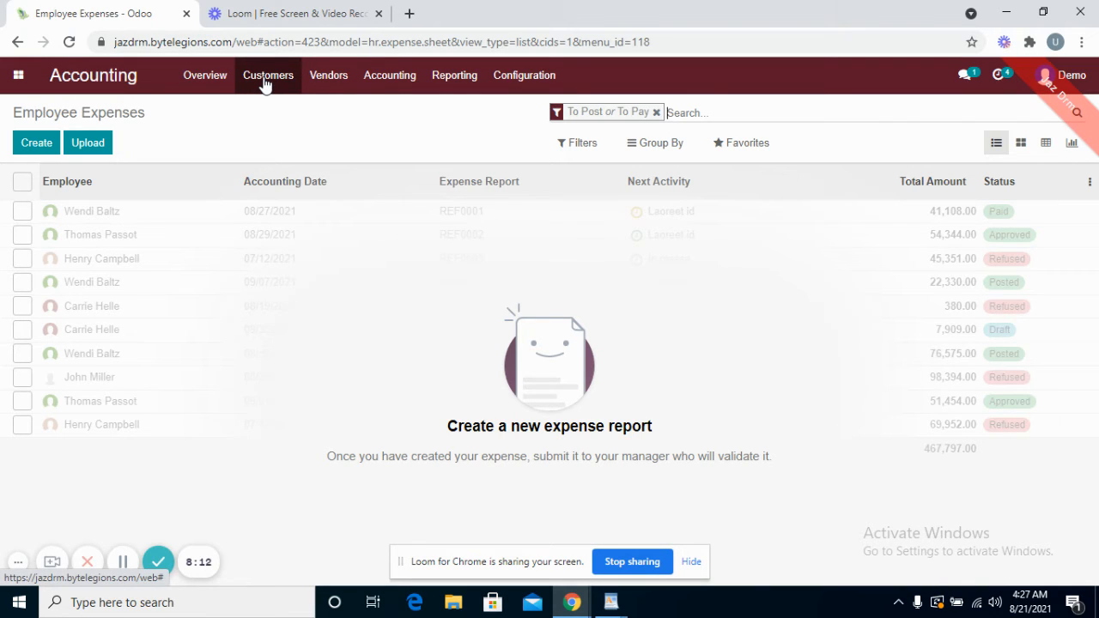
pyautogui.click(324, 81)
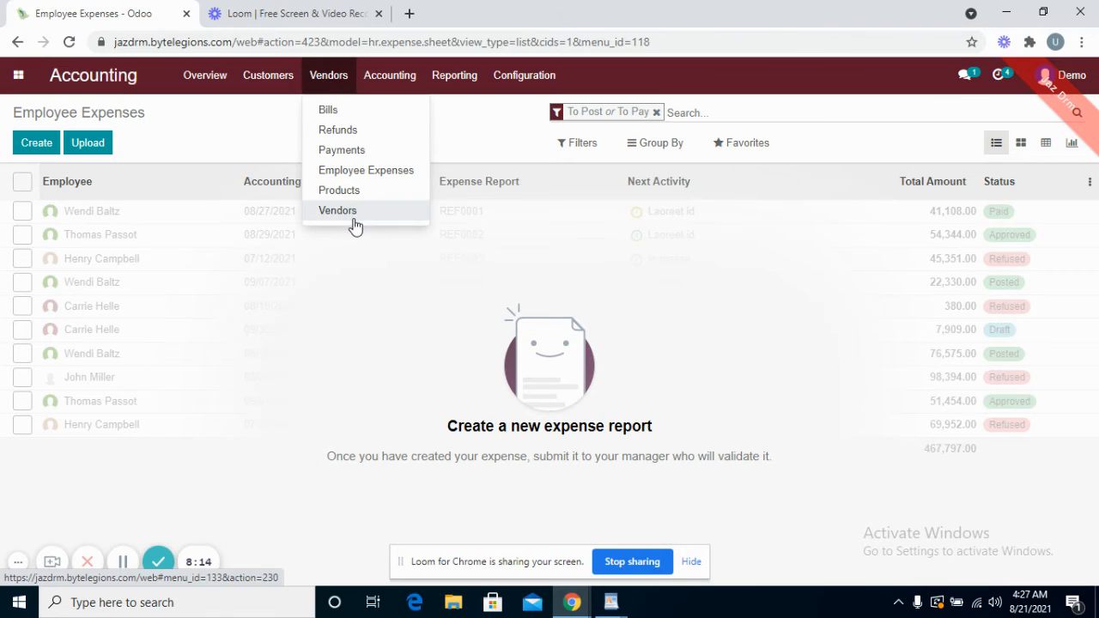
pyautogui.click(354, 223)
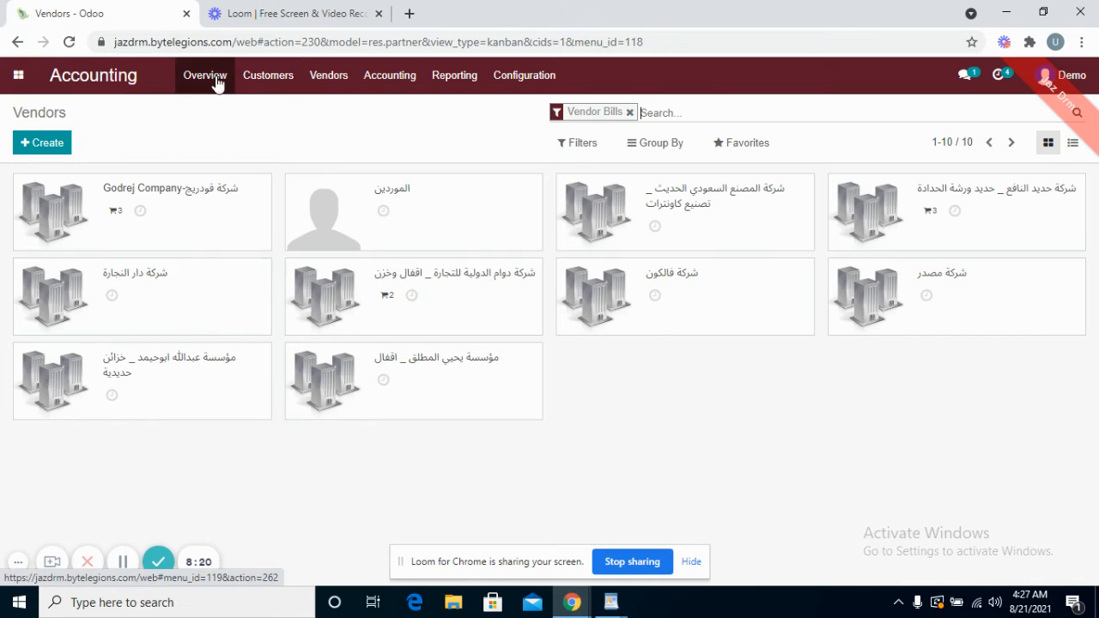
pyautogui.click(258, 76)
pyautogui.click(288, 192)
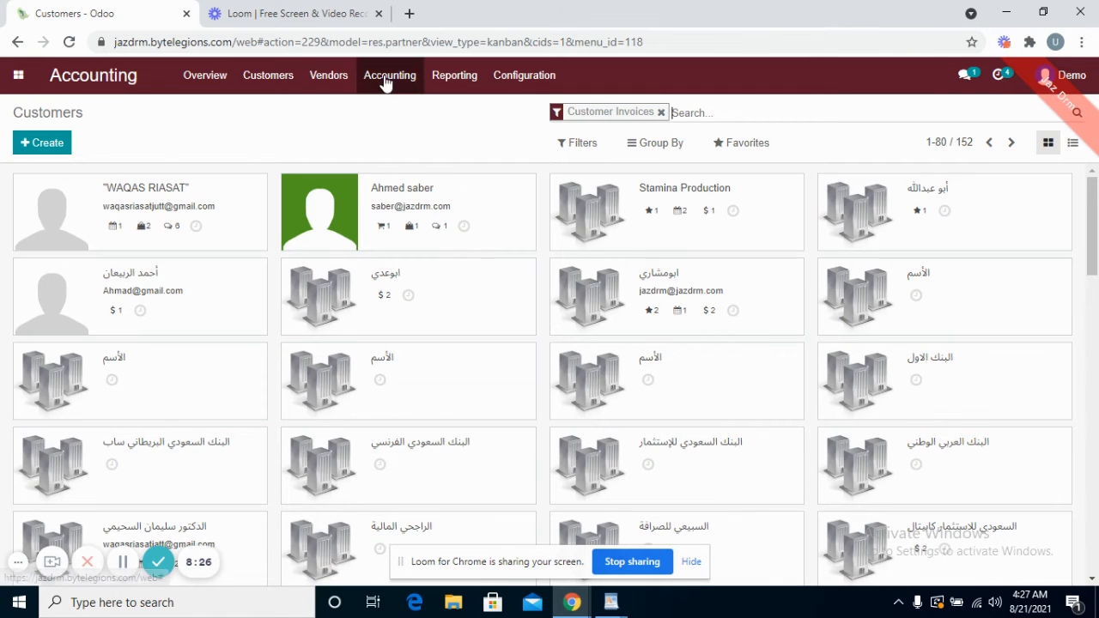
# Step: View the list of customer credit notes
pyautogui.click(279, 80)
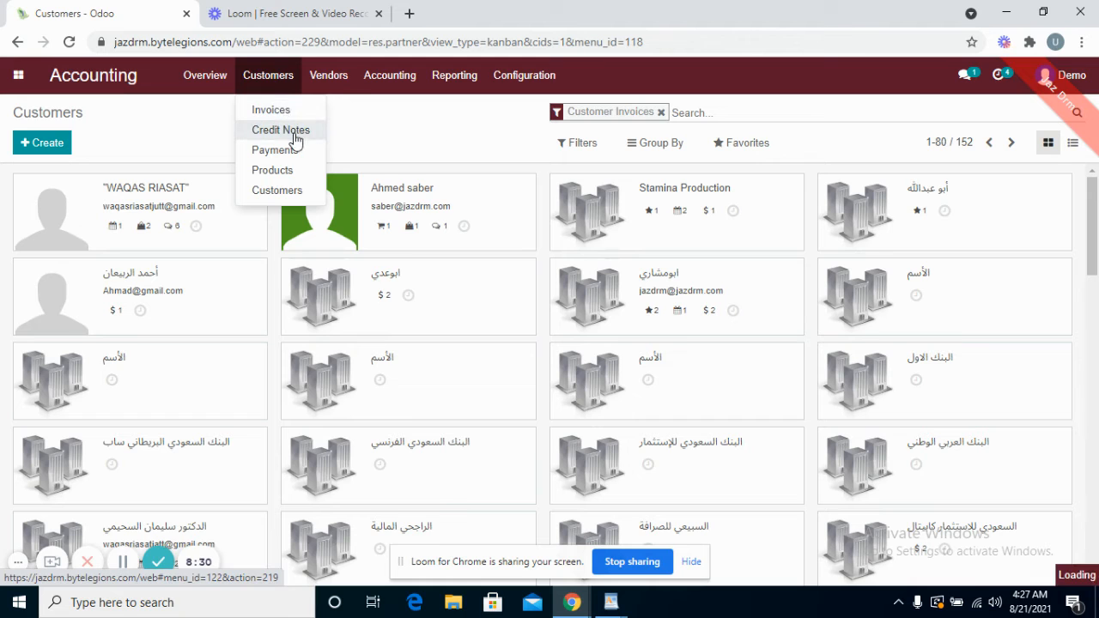
pyautogui.click(333, 82)
pyautogui.click(352, 130)
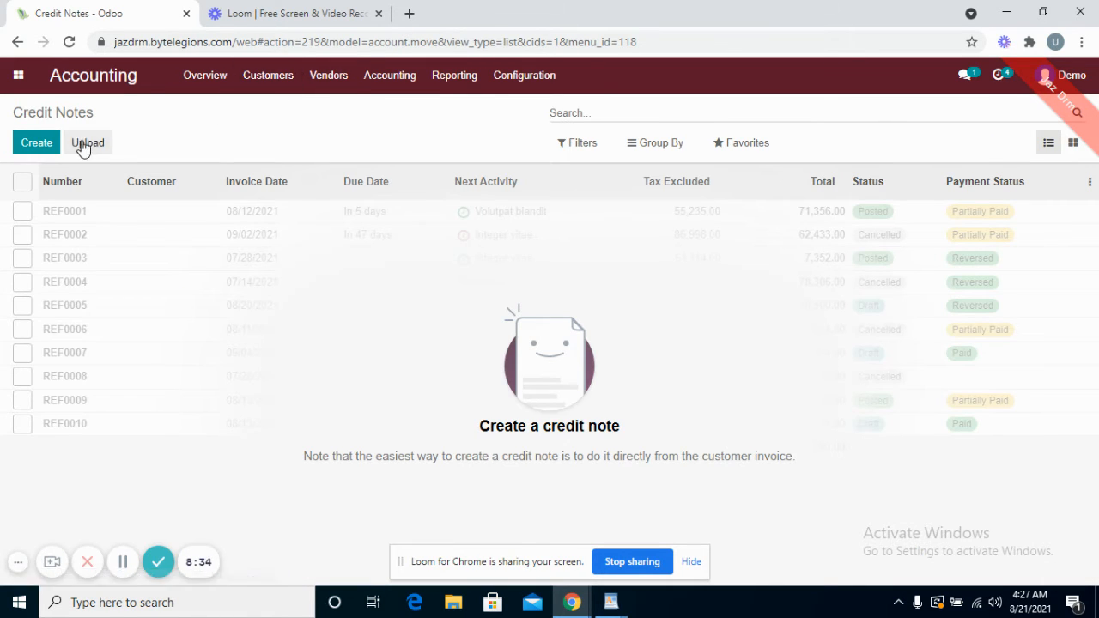
# Step: Open the paid 200.00 SR customer invoice dated 08/21/2021 from the invoices list
pyautogui.click(283, 82)
pyautogui.click(266, 109)
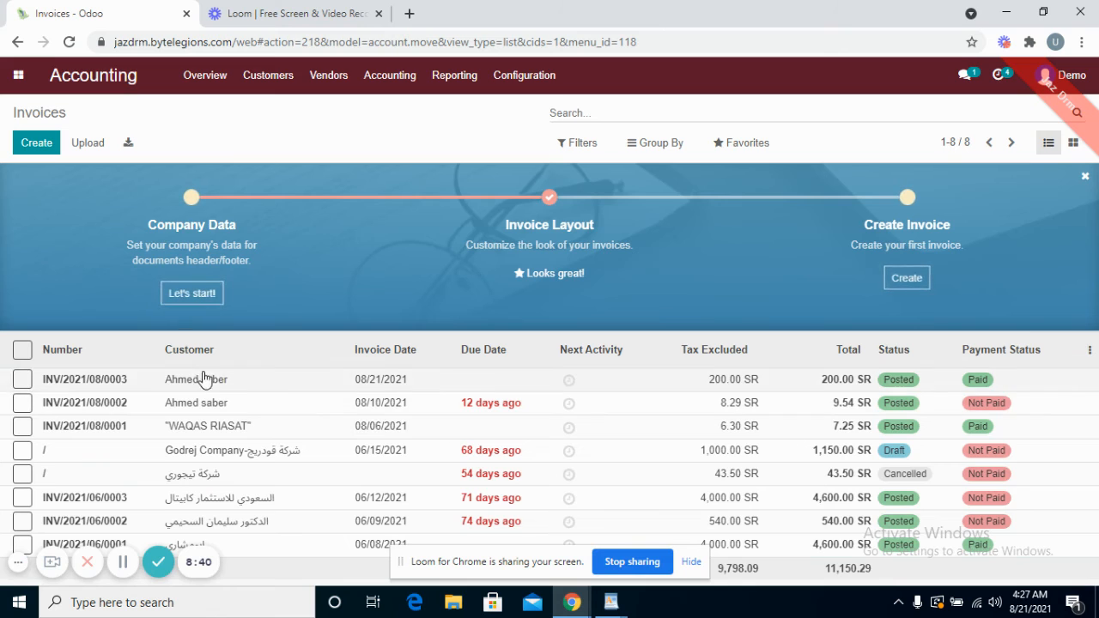
pyautogui.click(204, 382)
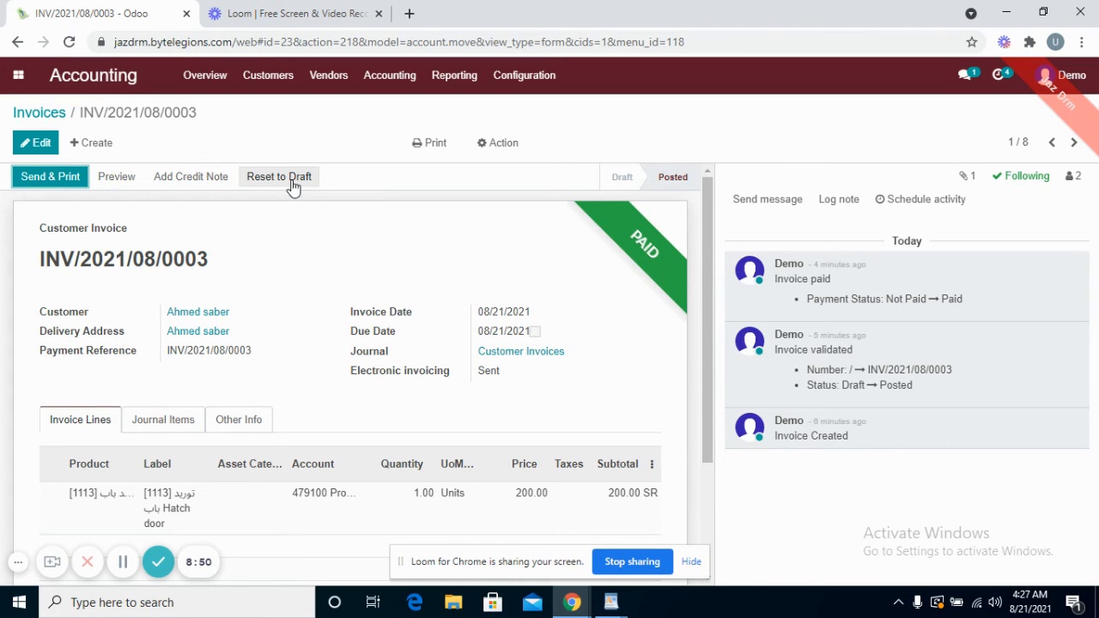
# Step: Create a credit note for the invoice with reason "The product is damaged", journal Miscellaneous Operations and refund date 08/21/2021
pyautogui.click(200, 177)
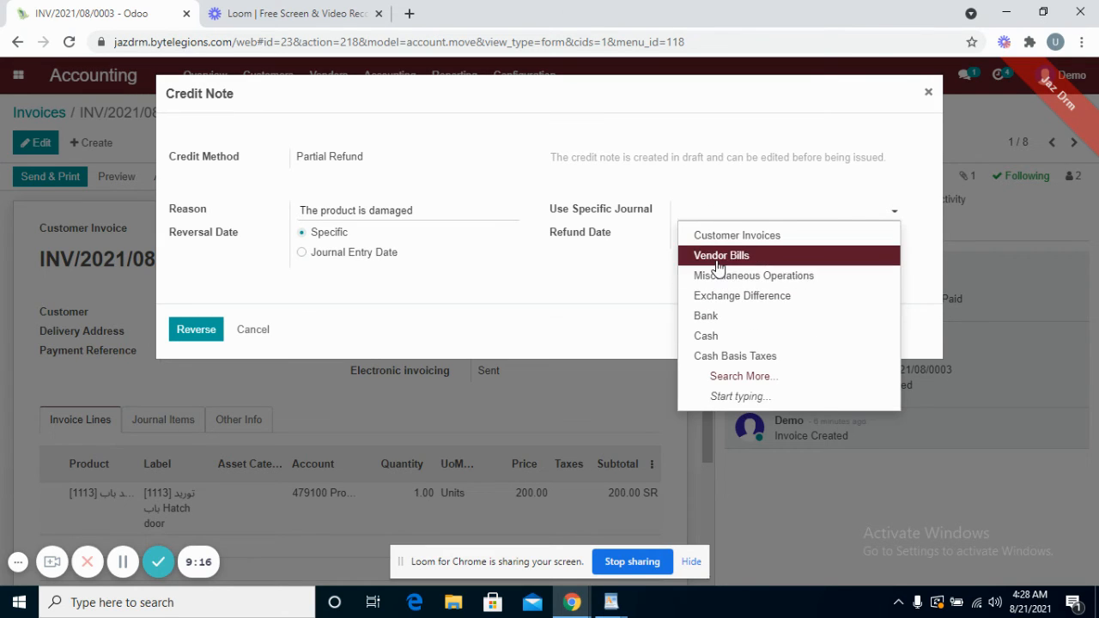
pyautogui.click(719, 281)
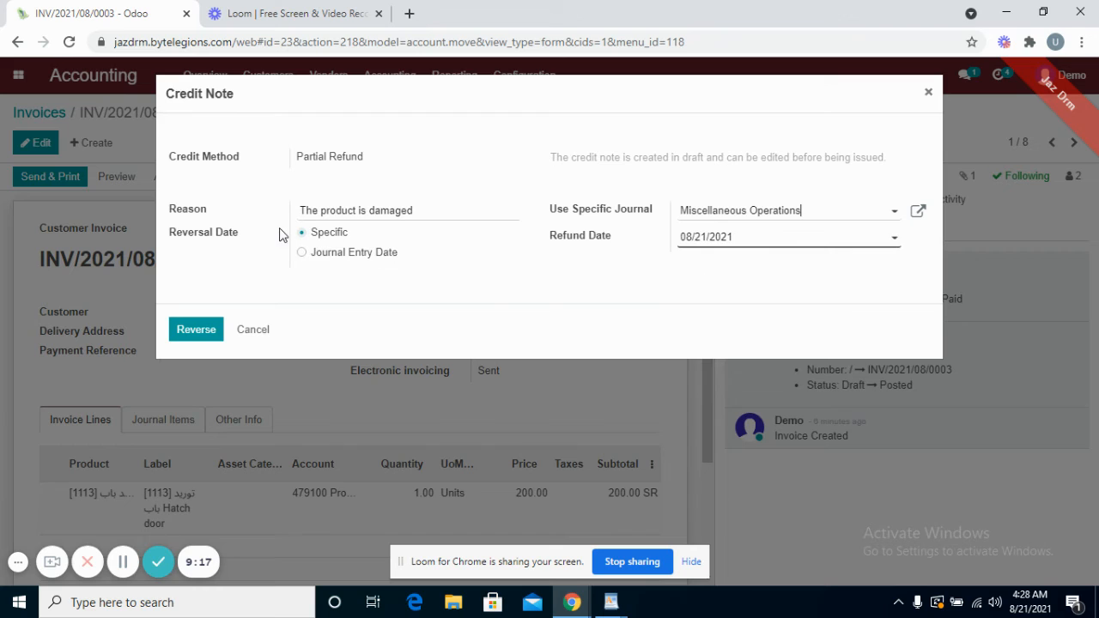
pyautogui.click(190, 340)
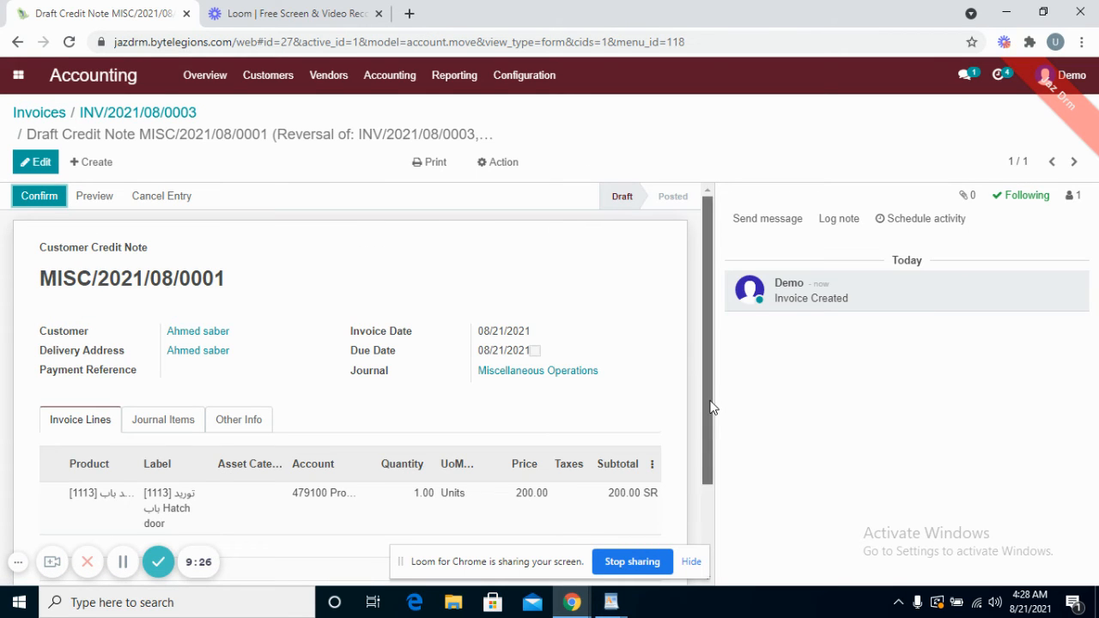
# Step: Confirm the draft credit note and register its 200.00 SR payment through the Bank journal, method Manual, dated 08/21/2021
pyautogui.moveTo(701, 388); pyautogui.dragTo(712, 434)
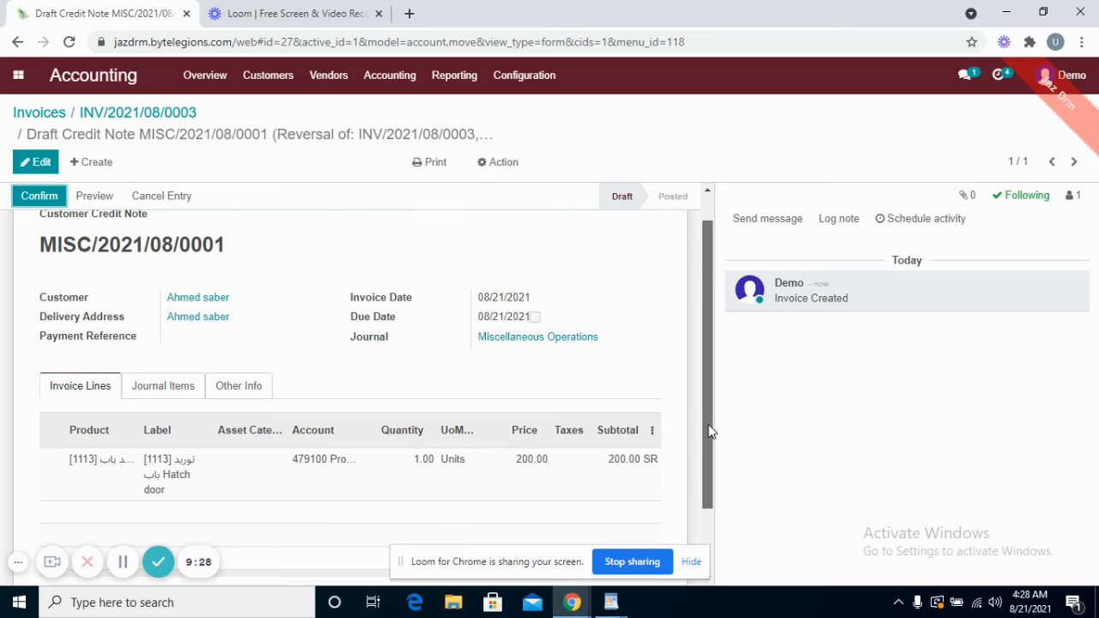
pyautogui.click(20, 198)
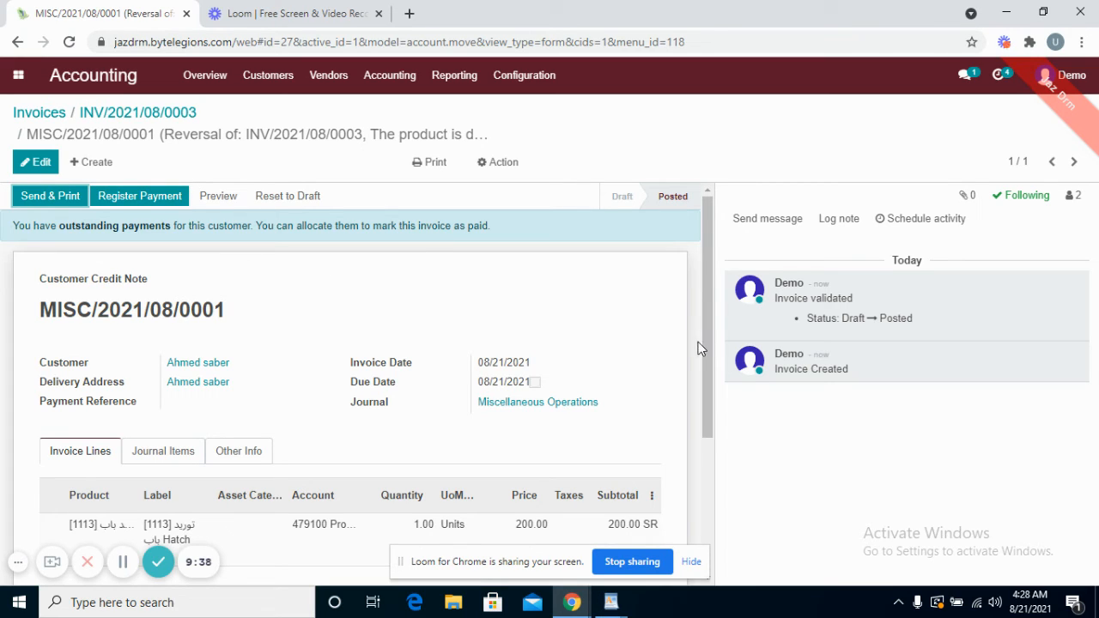
pyautogui.moveTo(715, 360); pyautogui.dragTo(695, 288)
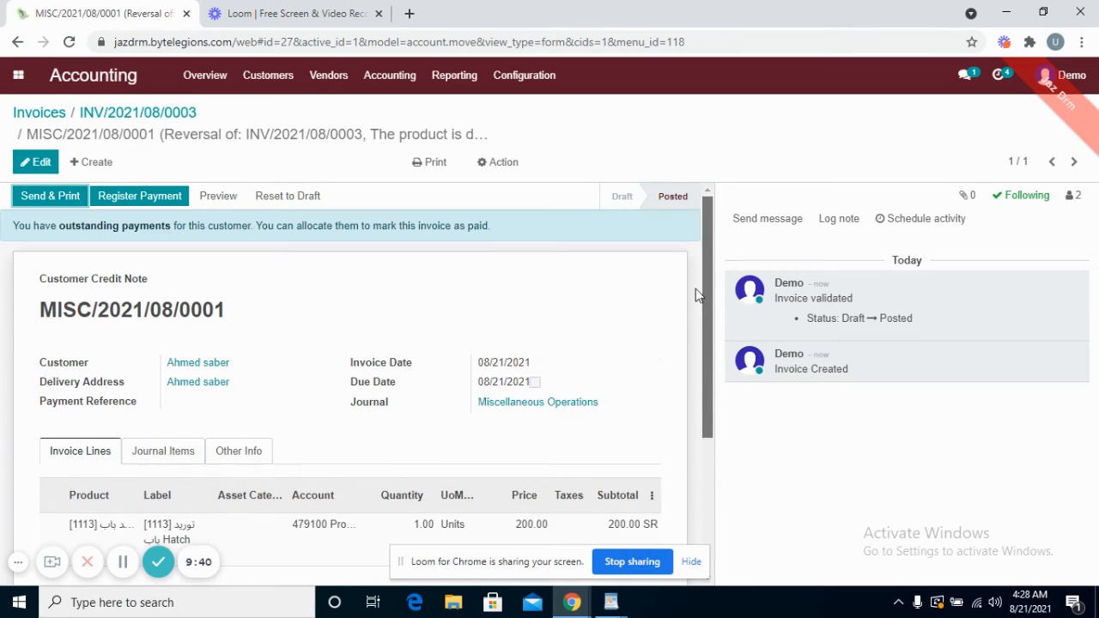
pyautogui.click(163, 197)
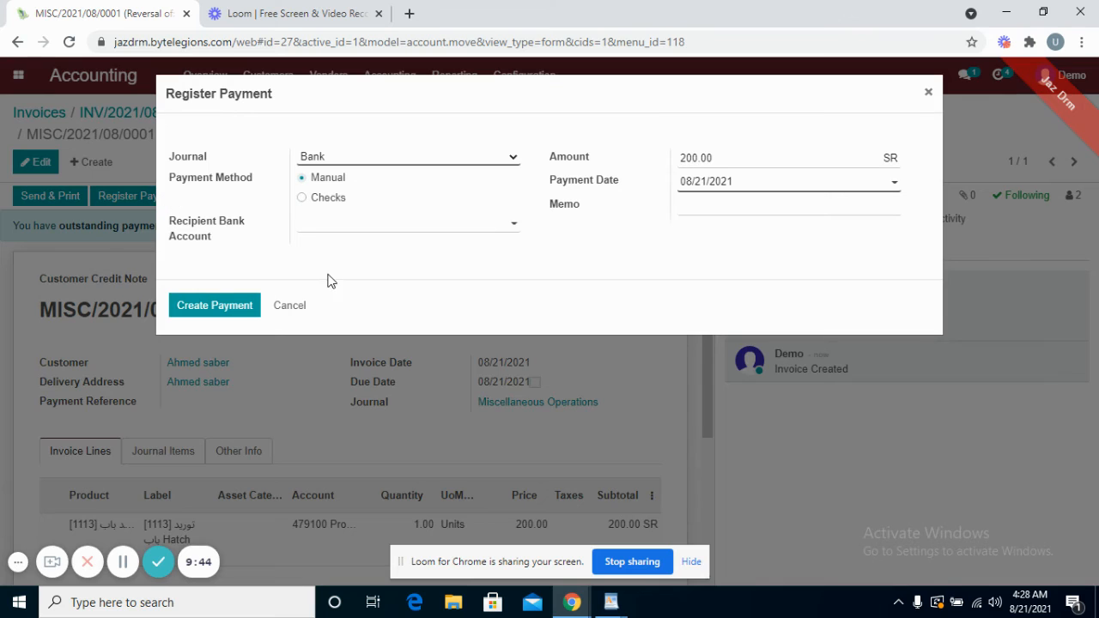
pyautogui.click(198, 307)
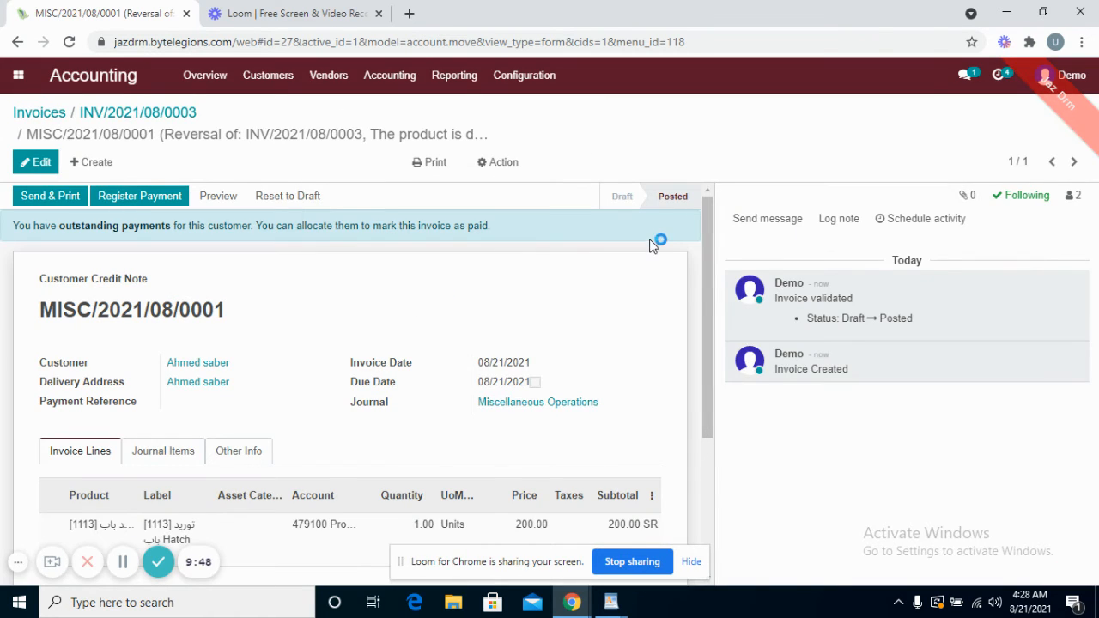
pyautogui.moveTo(705, 304); pyautogui.dragTo(703, 267)
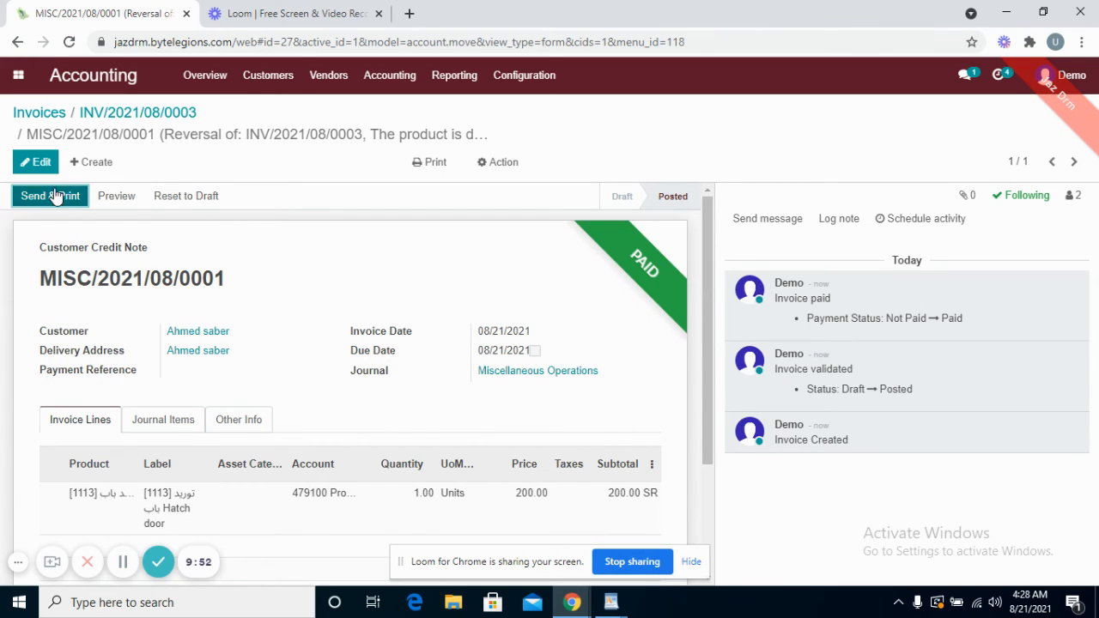
# Step: View the list of customer credit notes and the list of vendor refunds
pyautogui.click(256, 86)
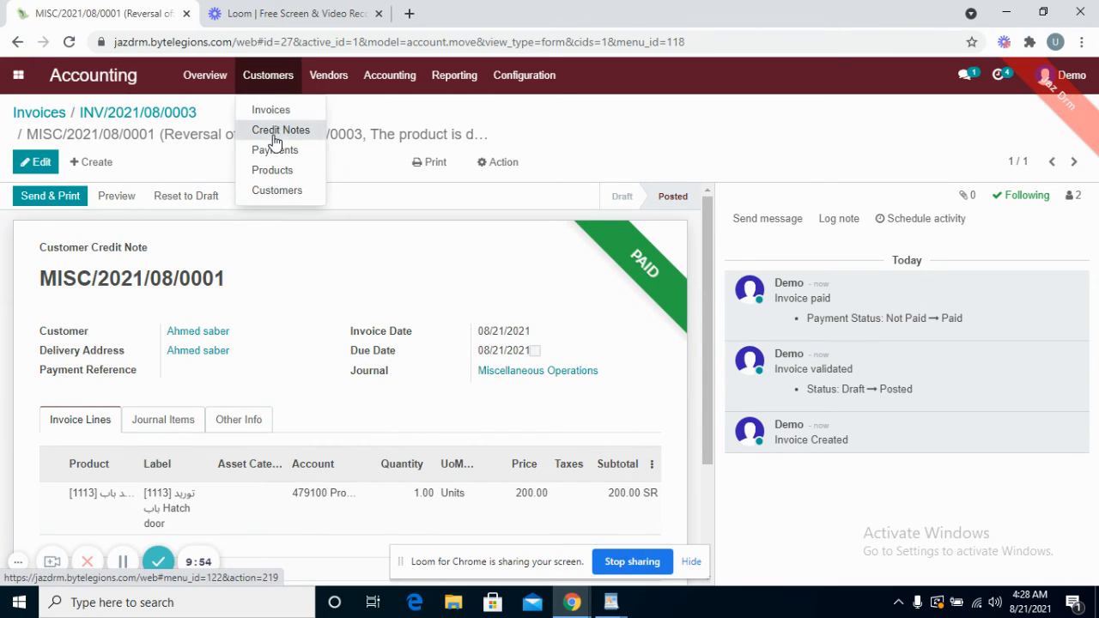
pyautogui.click(274, 130)
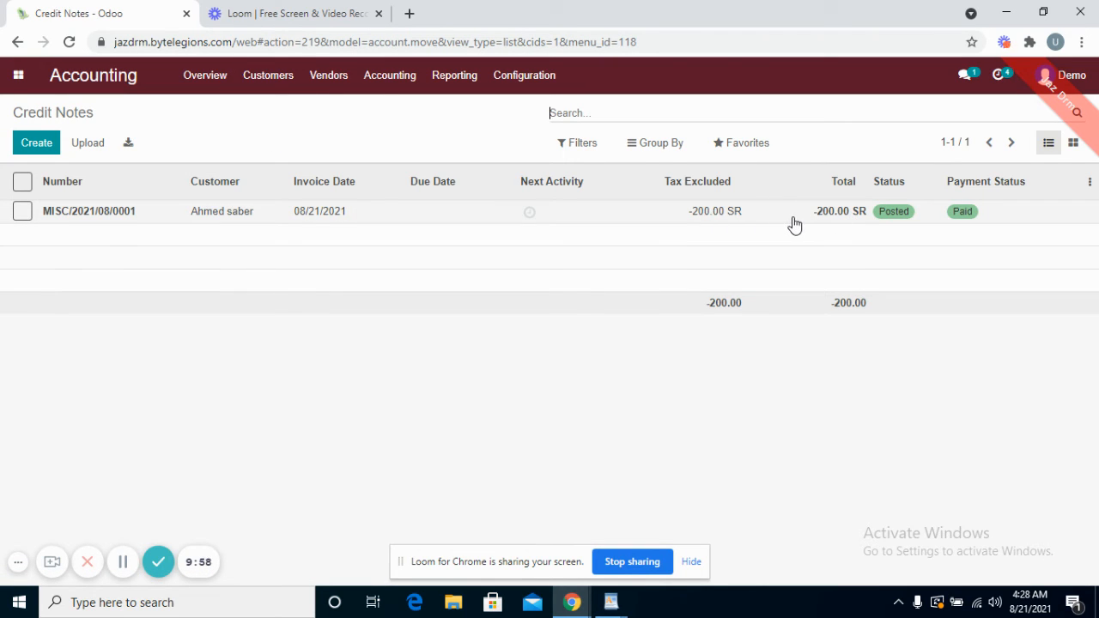
pyautogui.click(335, 76)
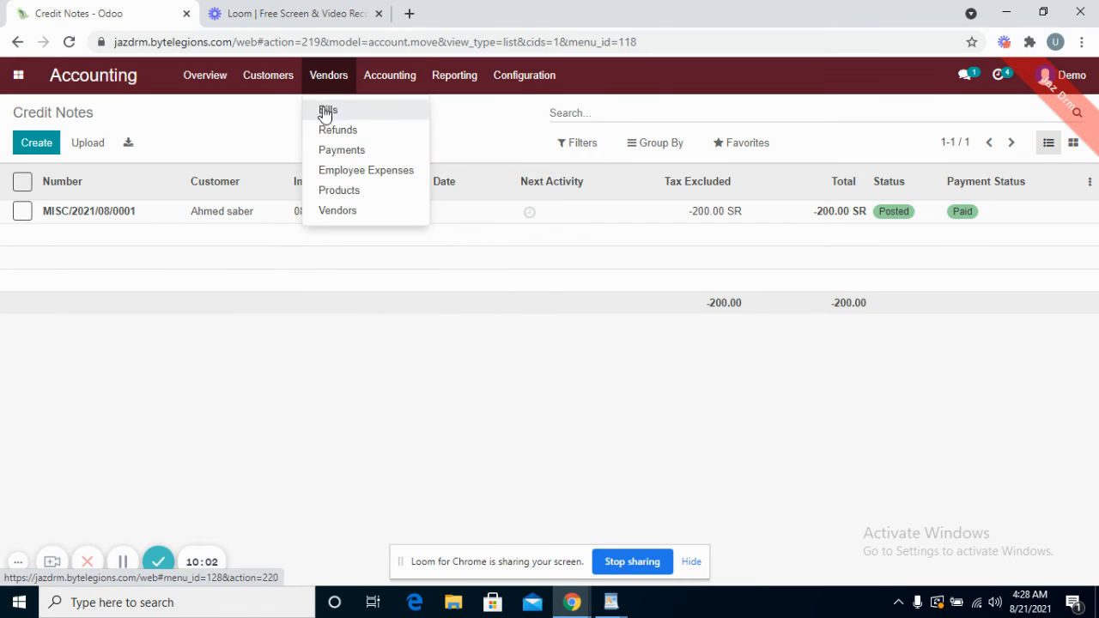
pyautogui.click(327, 134)
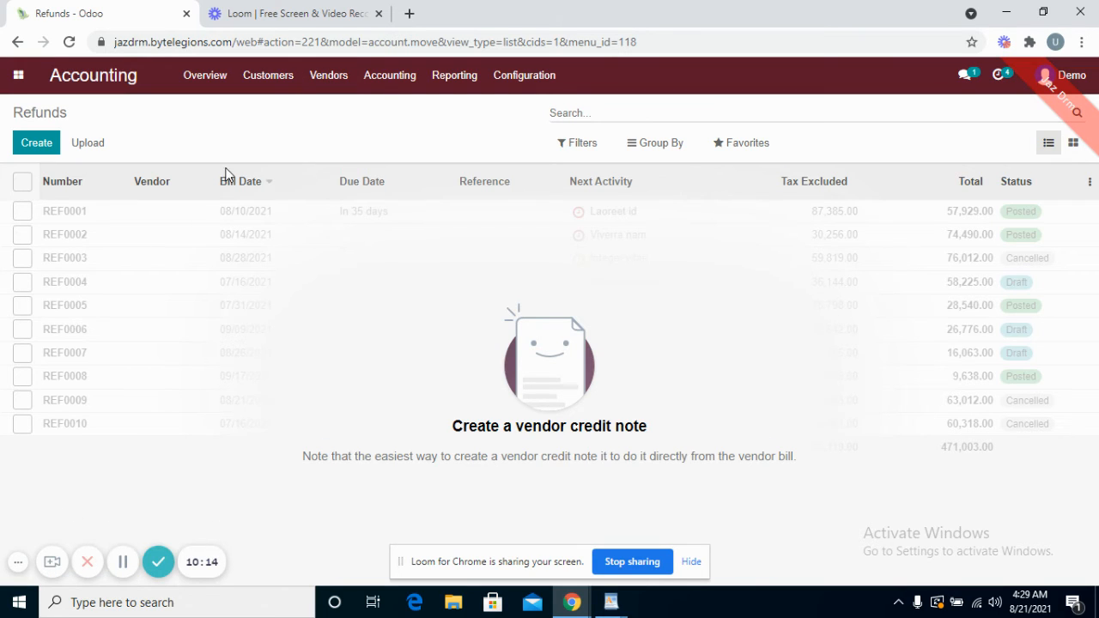
# Step: Open the 08/21/2021 credit note from the journal entries and view its journal items
pyautogui.click(280, 90)
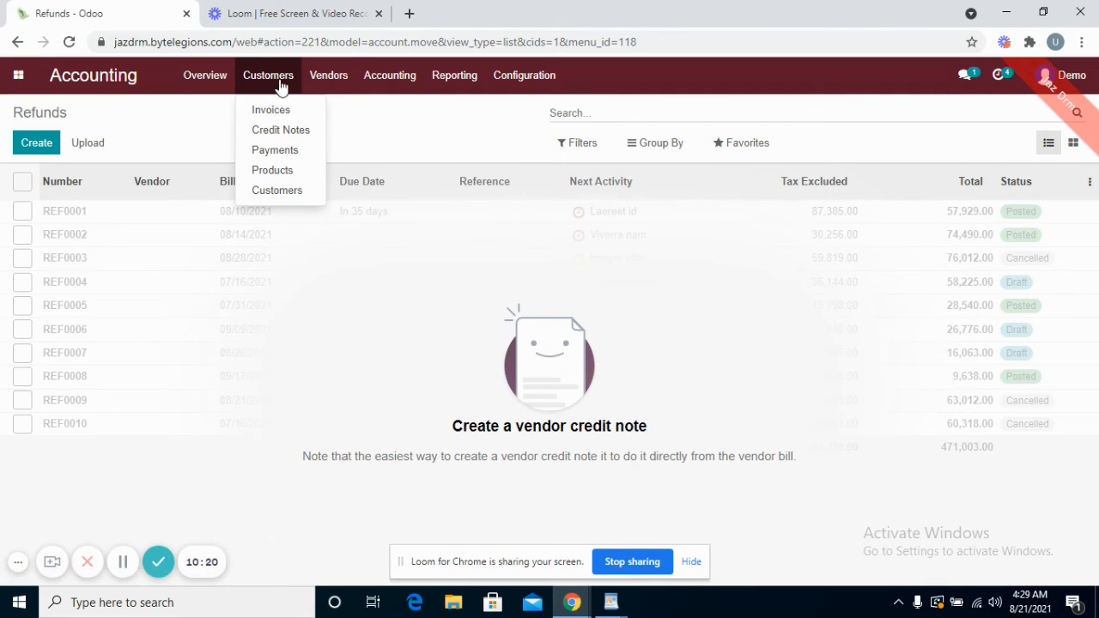
pyautogui.click(331, 79)
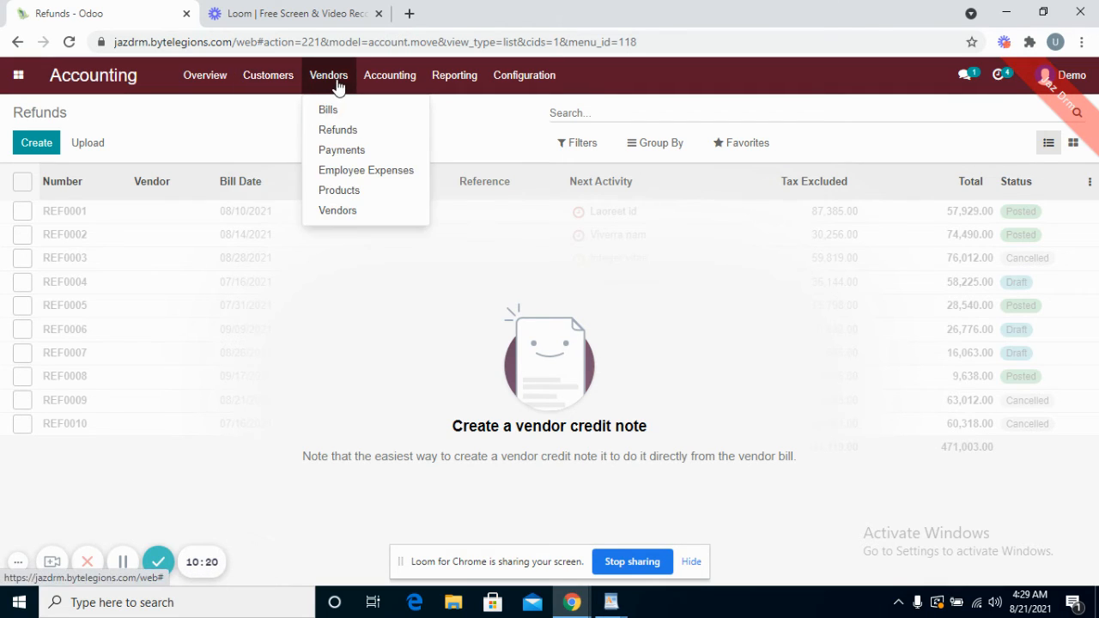
pyautogui.click(388, 83)
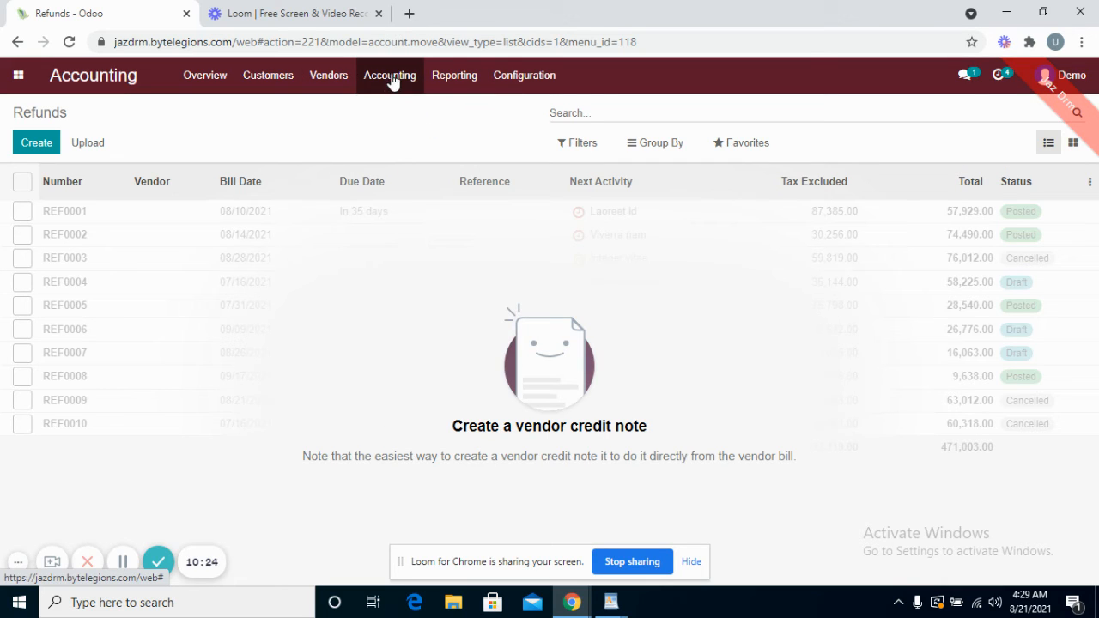
pyautogui.click(392, 81)
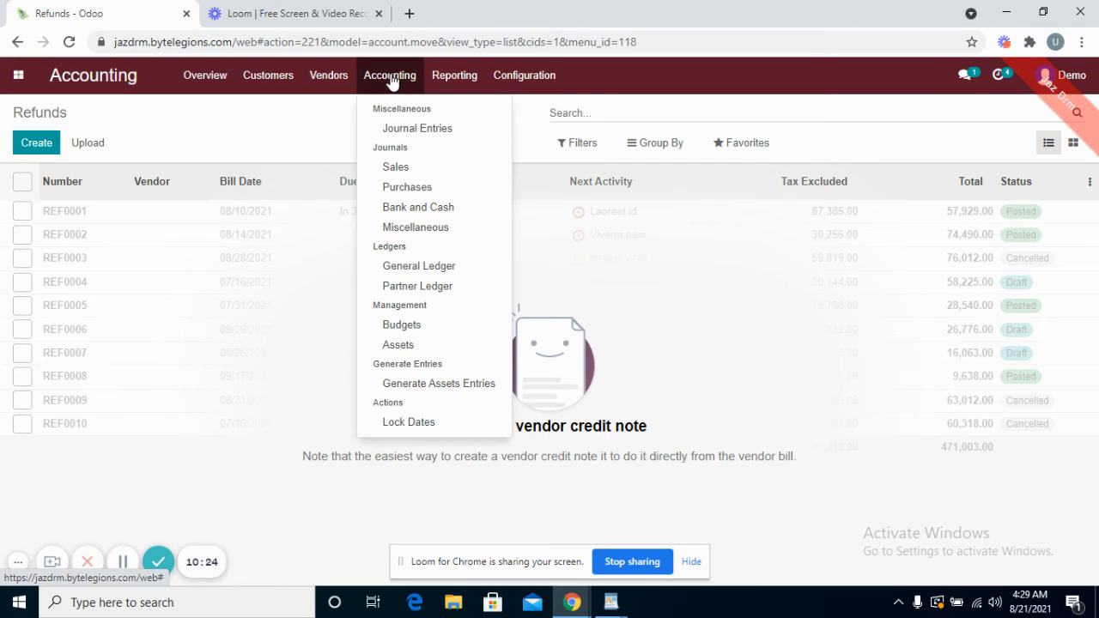
pyautogui.click(408, 134)
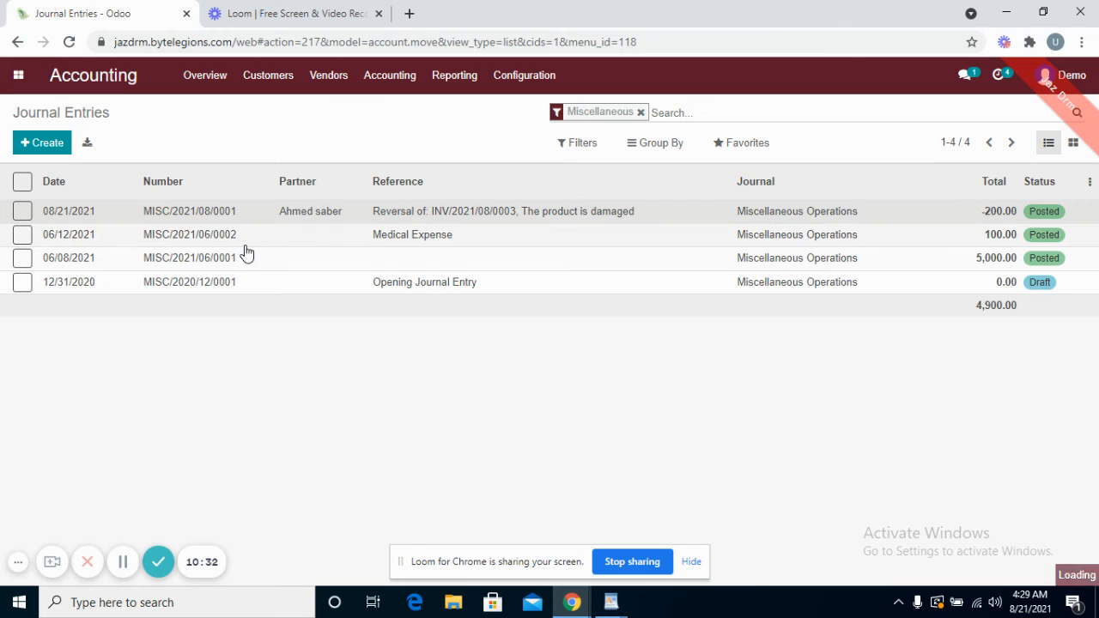
pyautogui.click(443, 219)
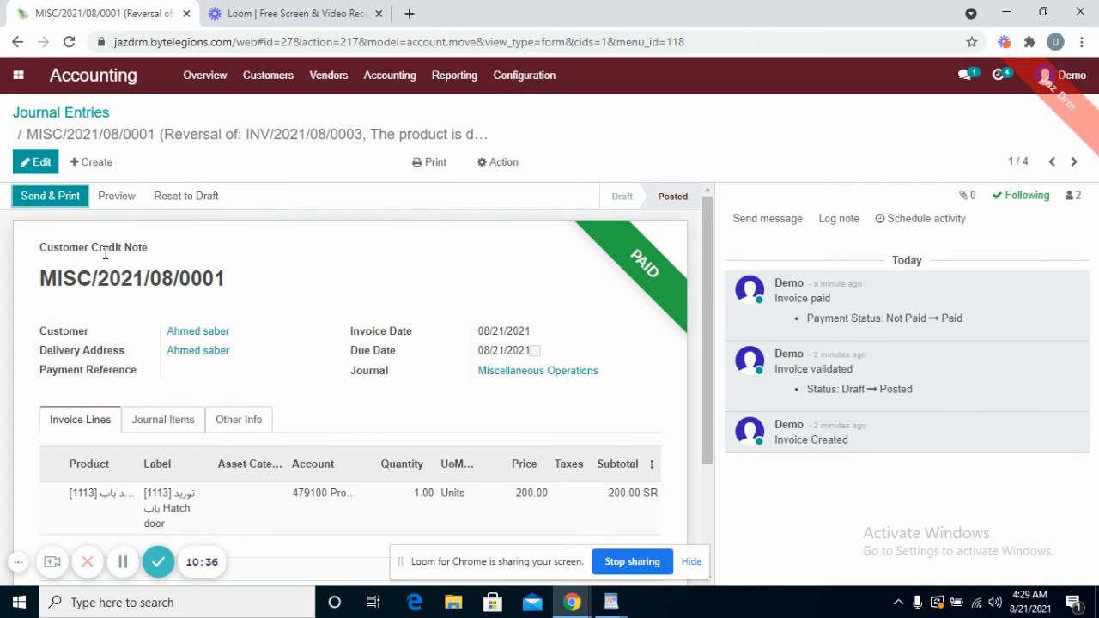
pyautogui.moveTo(39, 246); pyautogui.dragTo(155, 247)
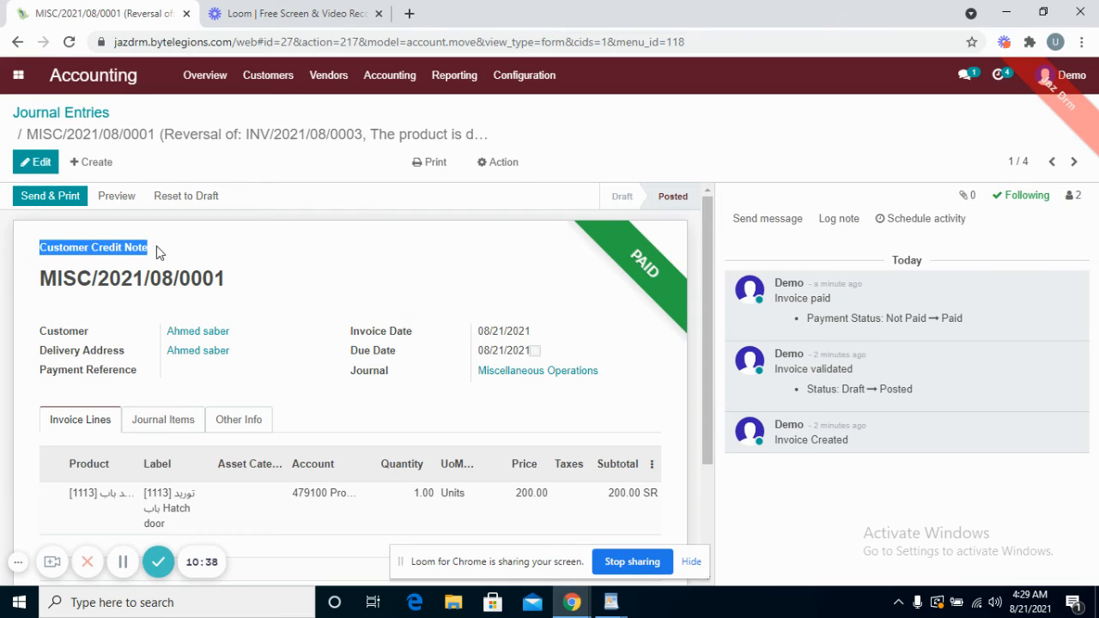
pyautogui.click(183, 432)
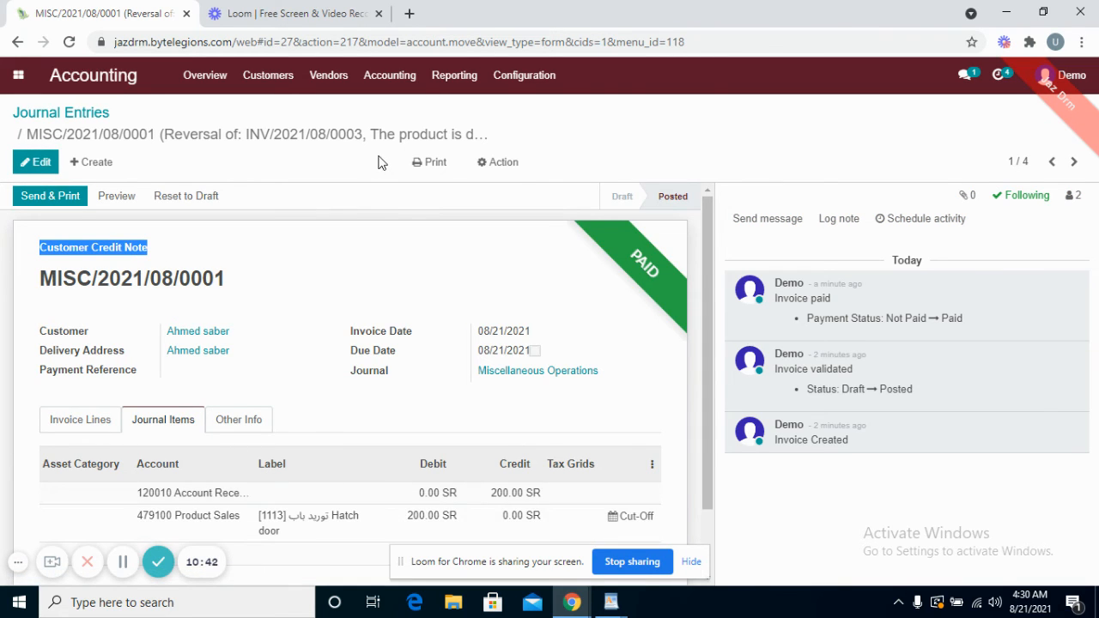
# Step: View the general ledger and expand the 100003 and 100006 Outstanding Receipts accounts
pyautogui.click(391, 79)
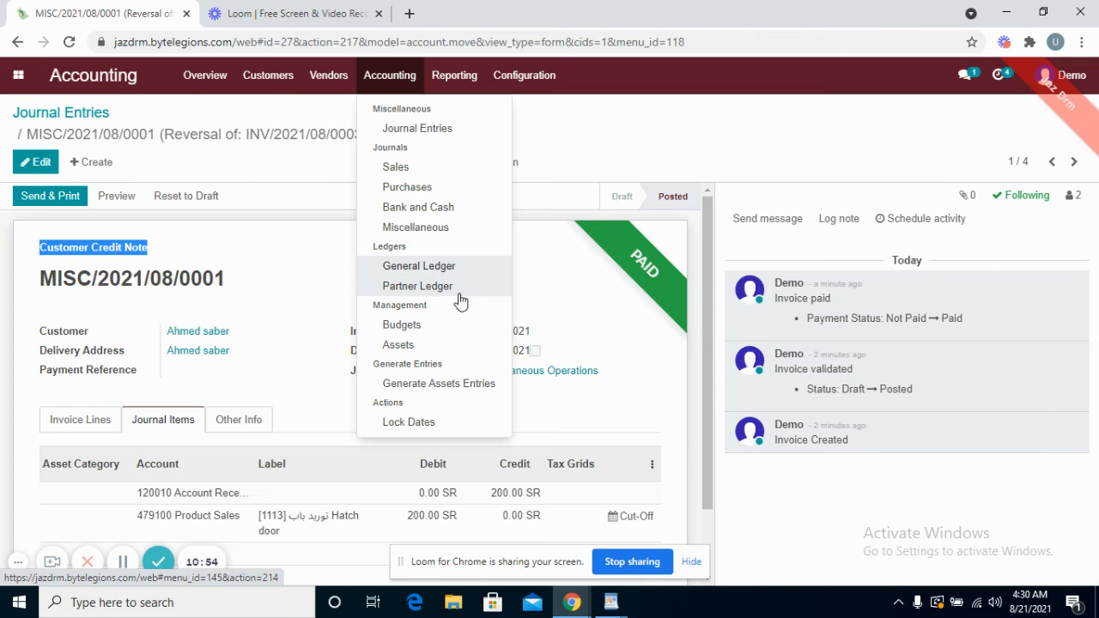
pyautogui.click(430, 266)
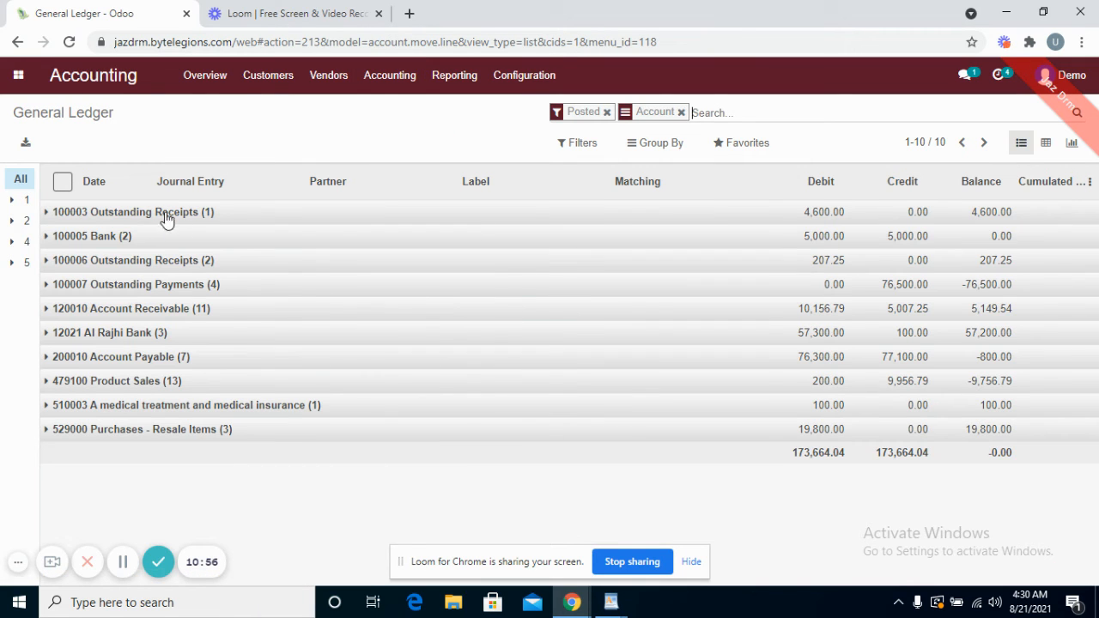
pyautogui.click(165, 215)
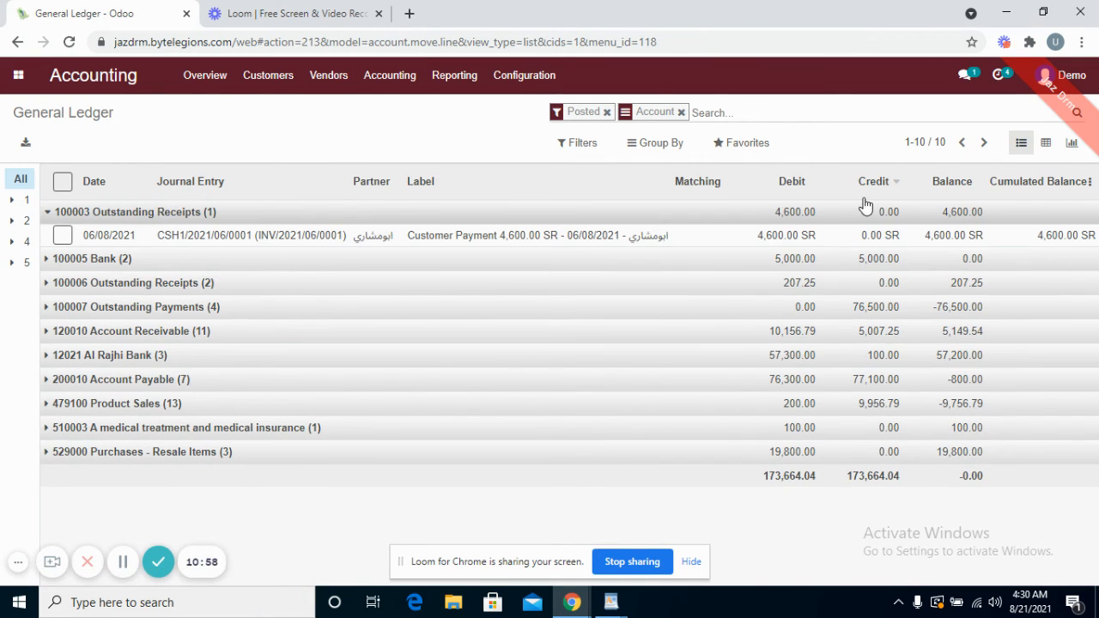
pyautogui.click(190, 286)
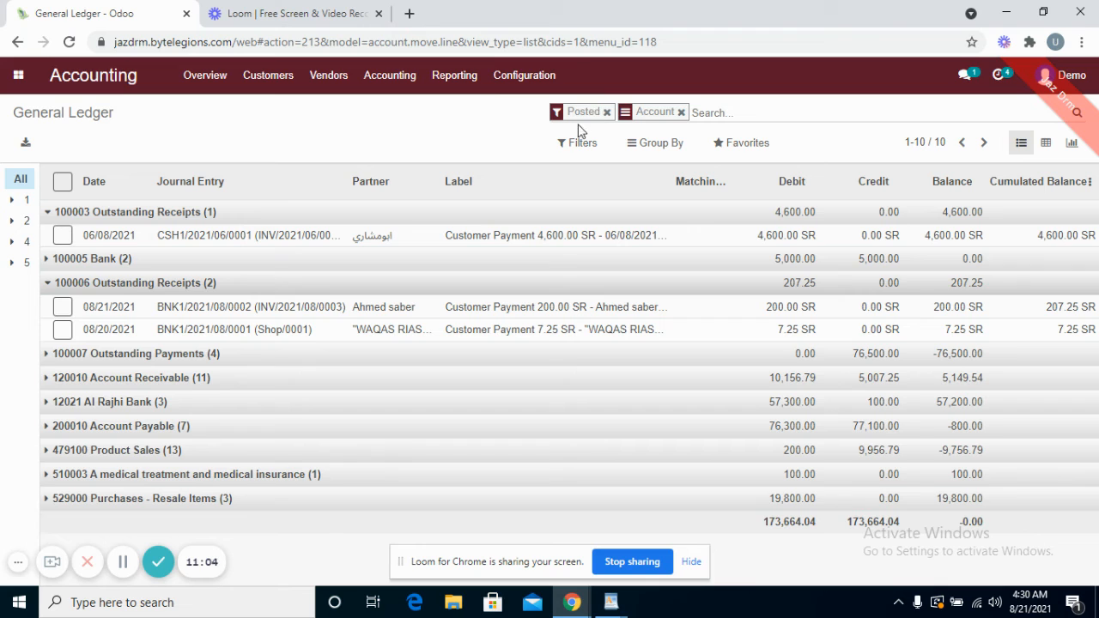
# Step: Open the invoice analysis report, replace its Customers filter with Vendors and show it as a bar chart
pyautogui.click(392, 78)
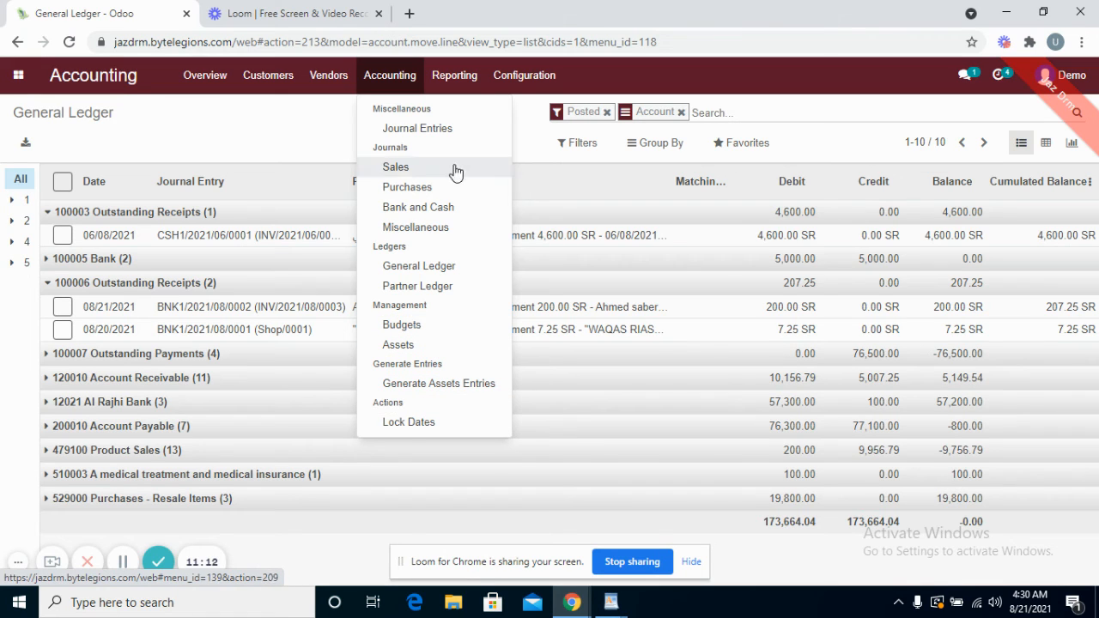
pyautogui.click(448, 91)
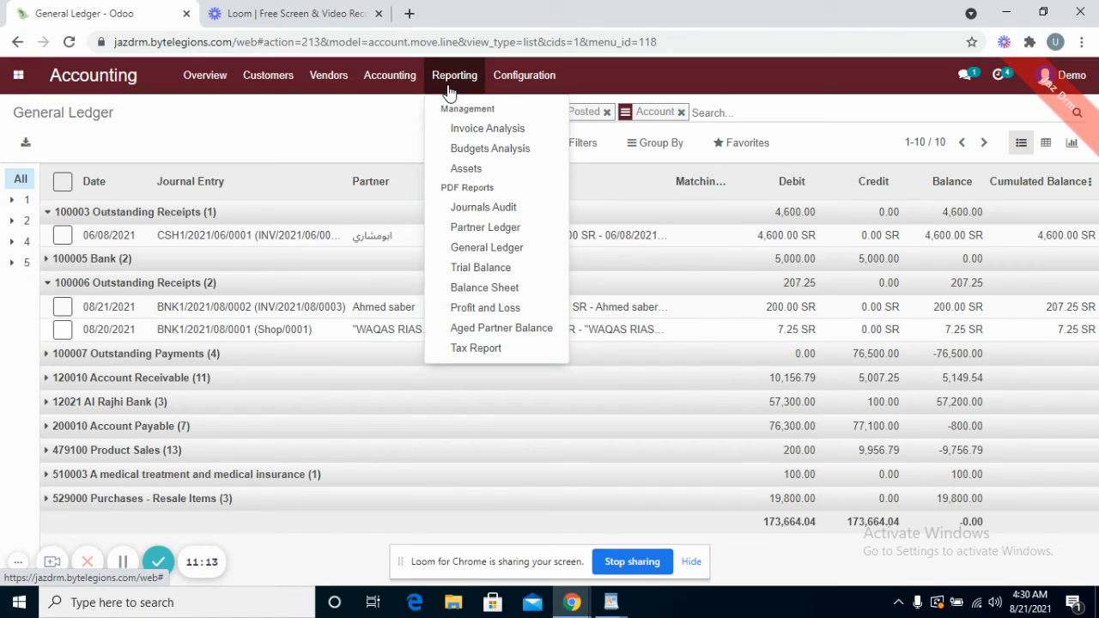
pyautogui.click(483, 129)
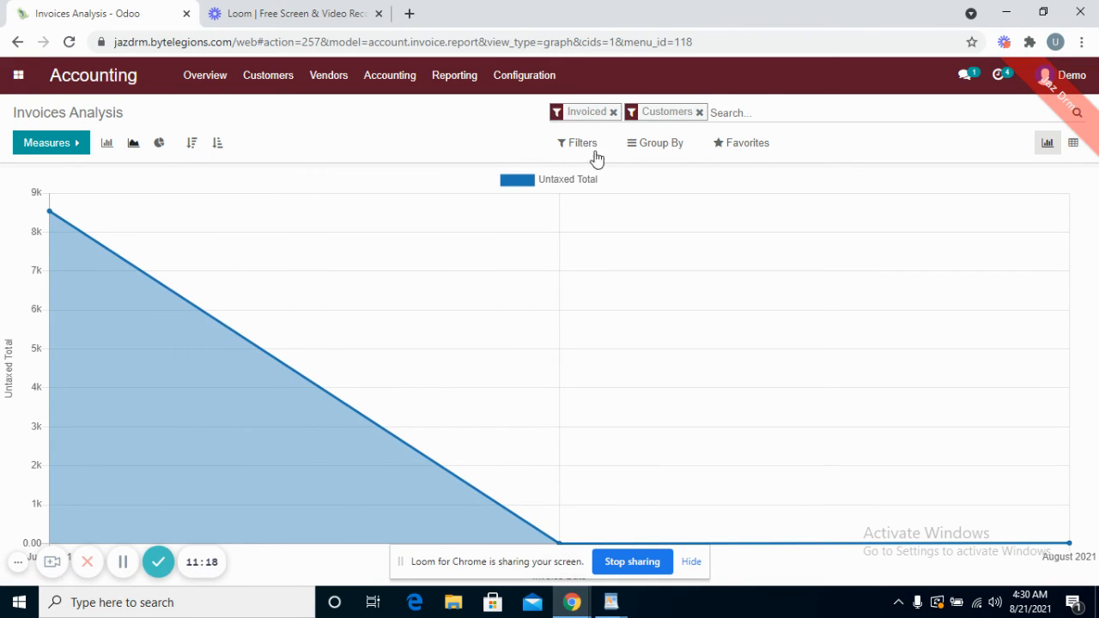
pyautogui.click(585, 146)
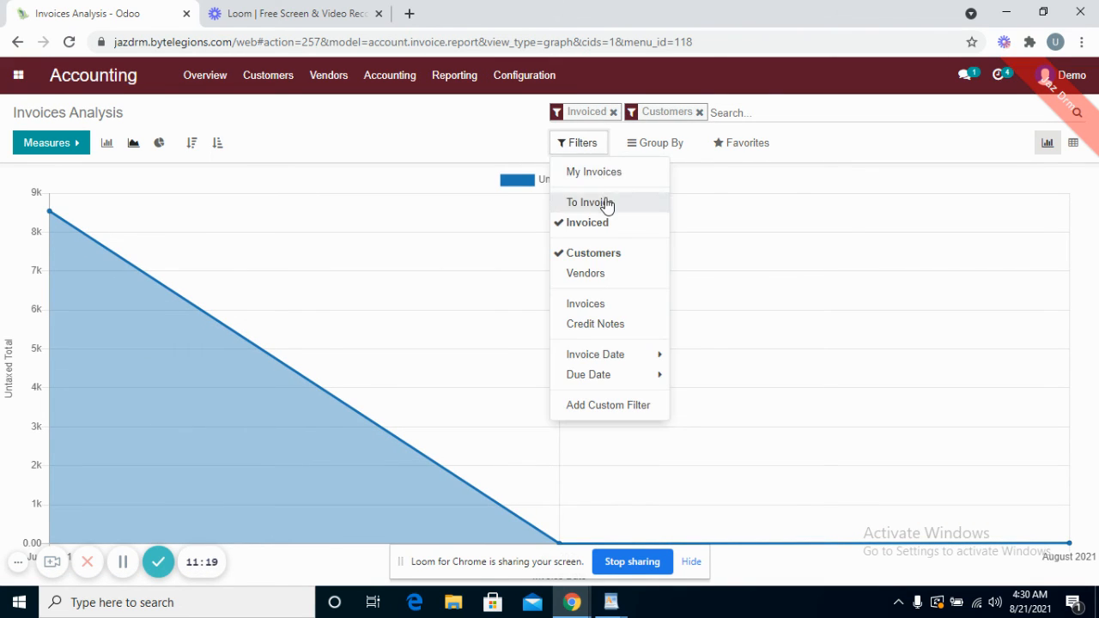
pyautogui.click(615, 253)
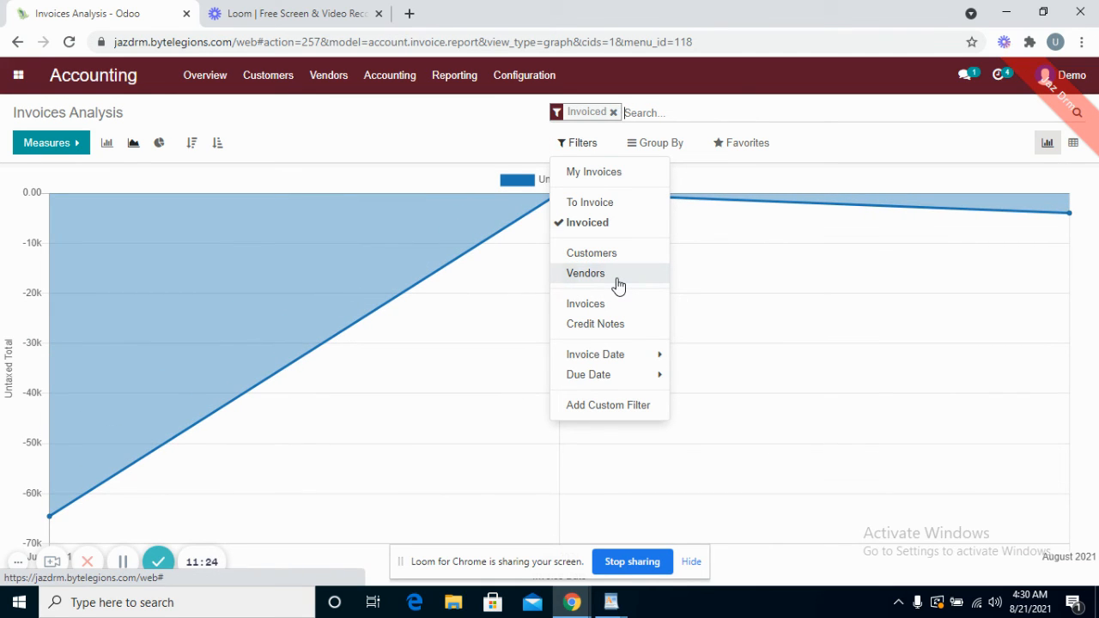
pyautogui.click(617, 275)
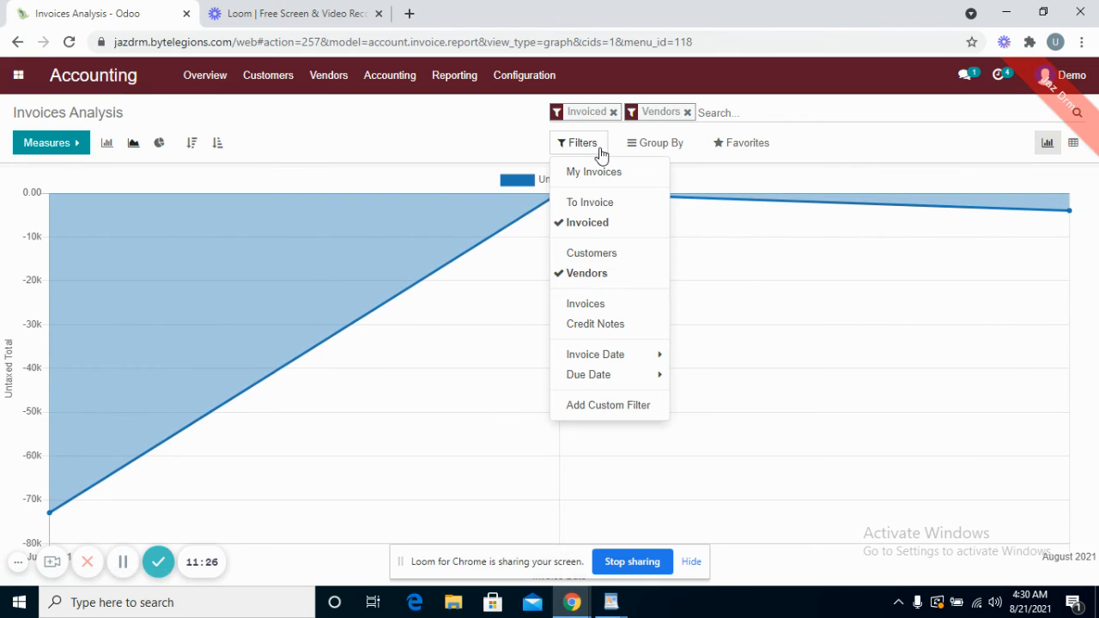
pyautogui.click(663, 150)
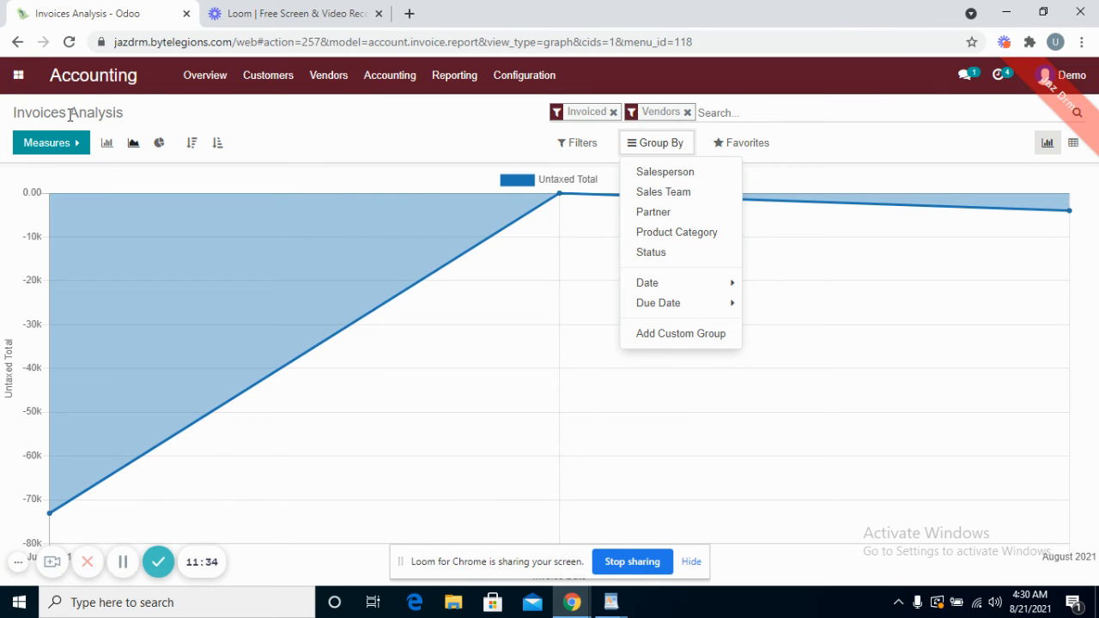
pyautogui.click(107, 143)
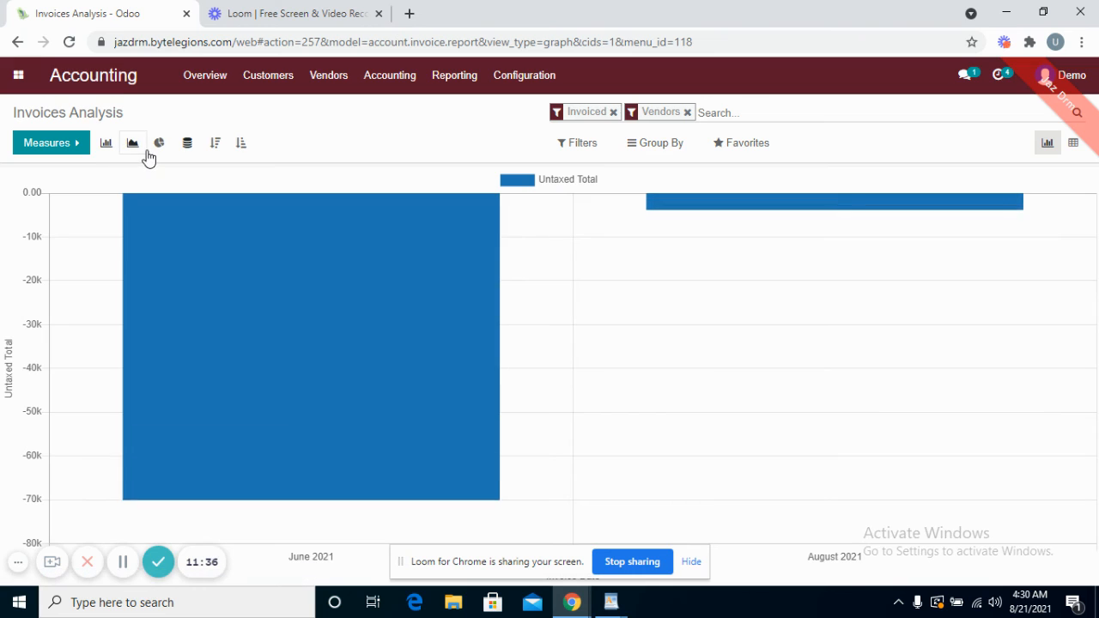
# Step: Set up a Profit and Loss report with start date 08/02/2021 and end date 08/11/2021
pyautogui.click(446, 79)
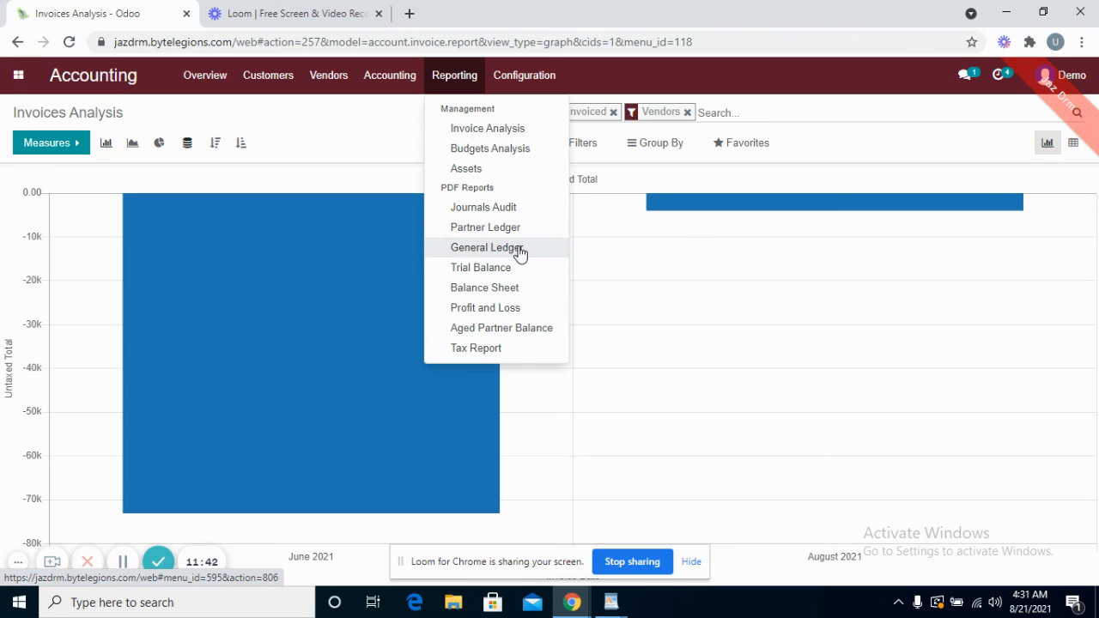
pyautogui.click(526, 310)
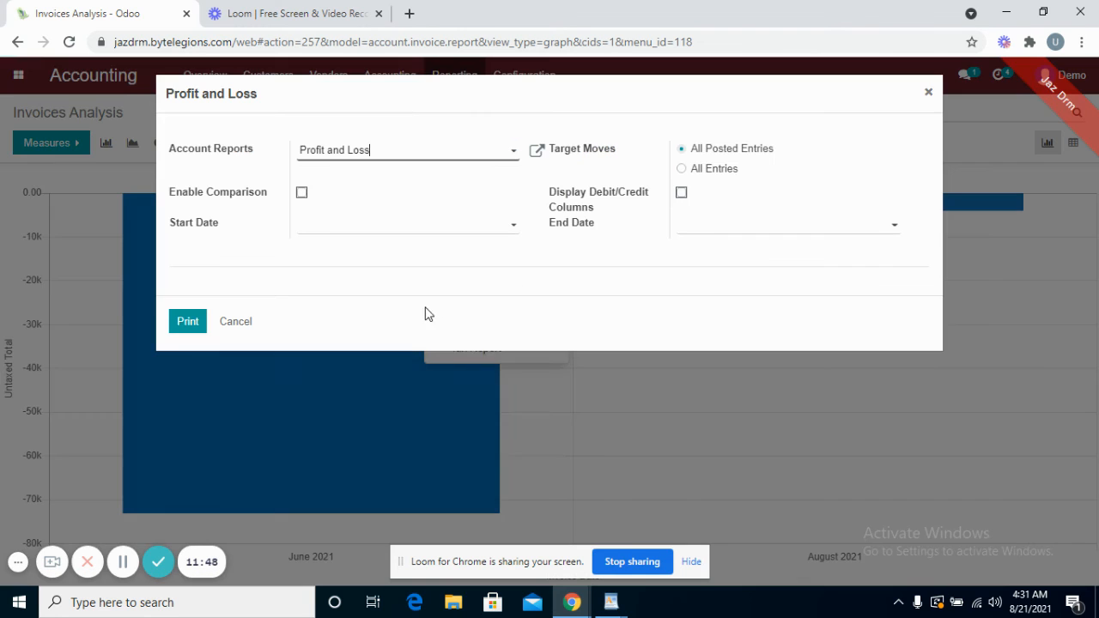
pyautogui.click(330, 227)
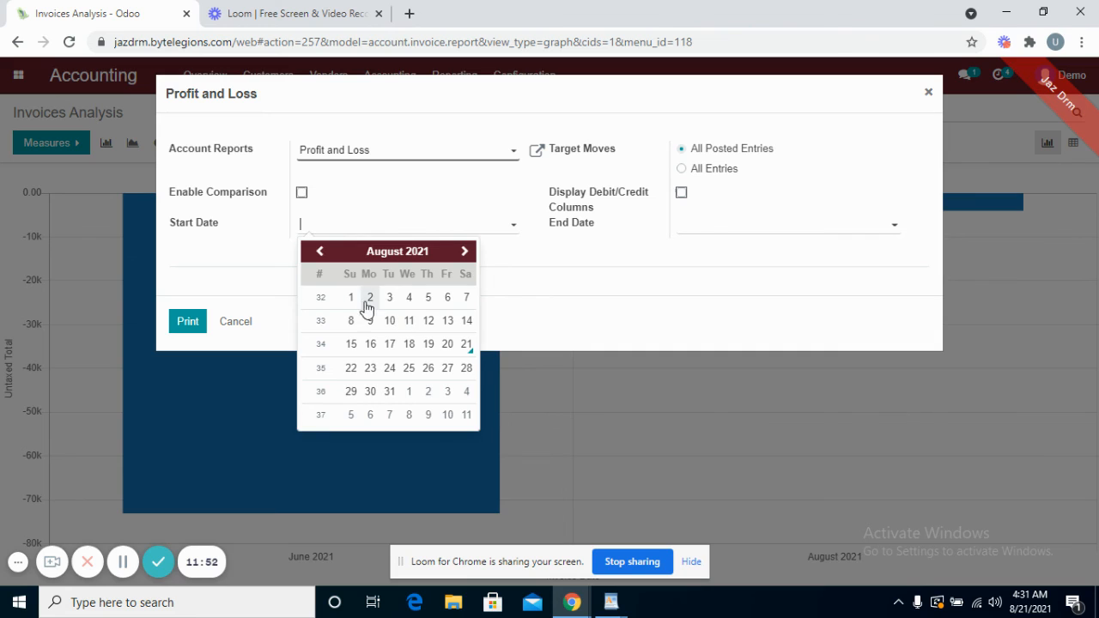
pyautogui.click(371, 302)
pyautogui.click(711, 228)
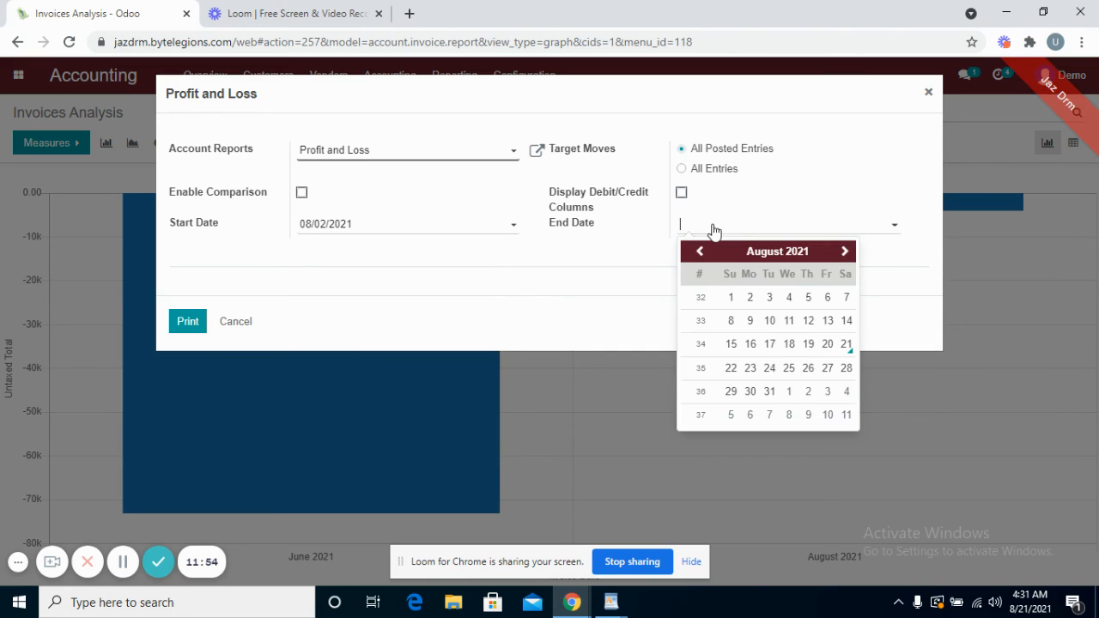
pyautogui.click(788, 320)
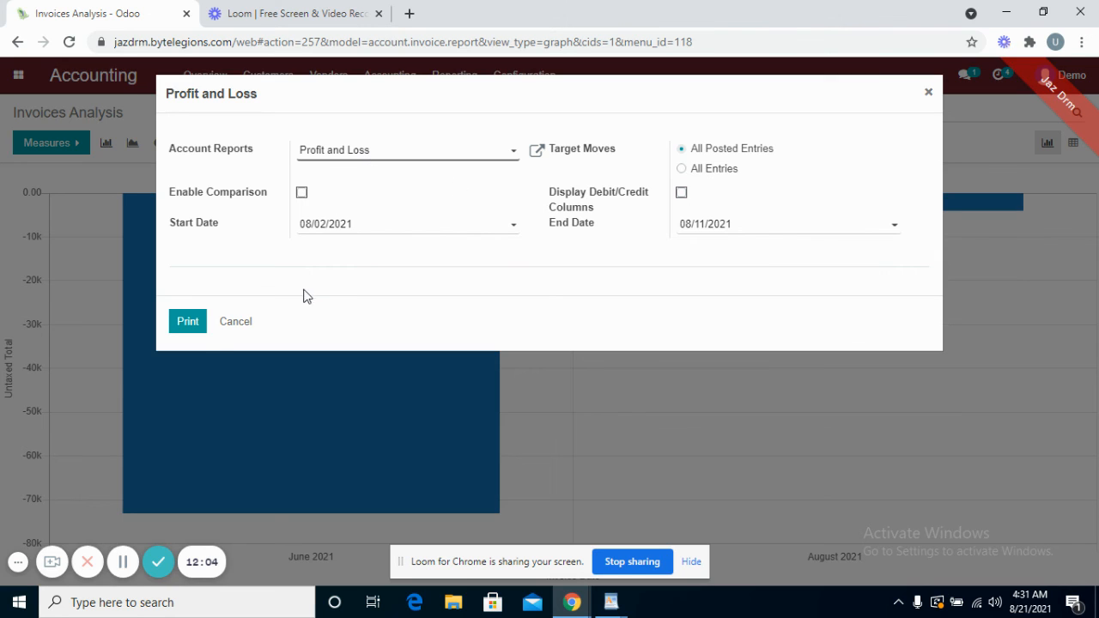
# Step: Print the Profit and Loss report as a PDF, view it, and return to Odoo to close the report dialog
pyautogui.click(192, 322)
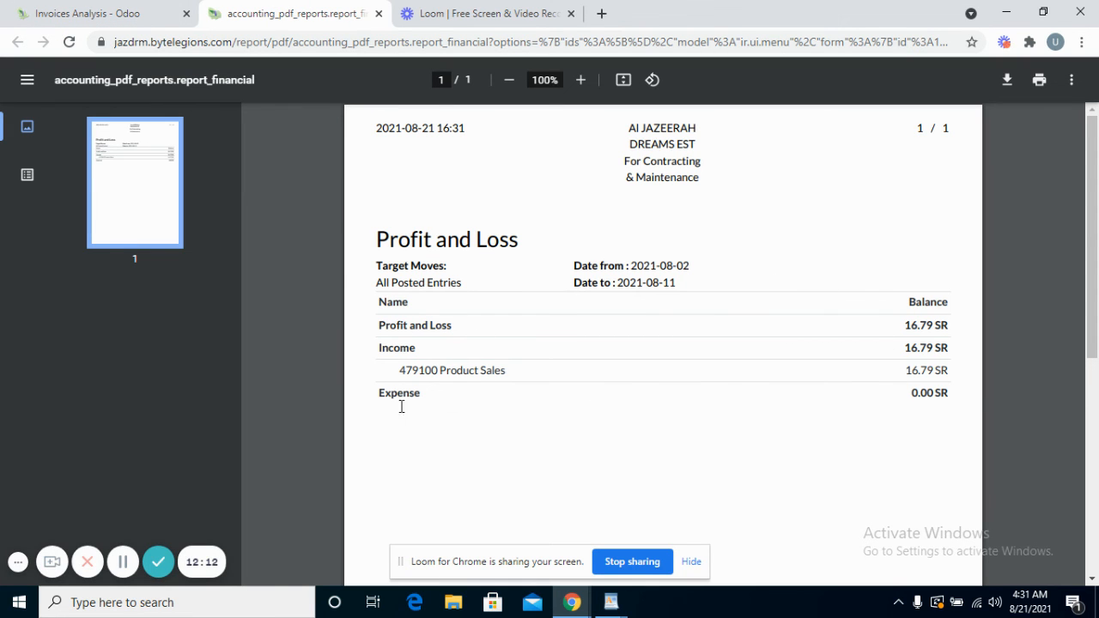
pyautogui.click(117, 9)
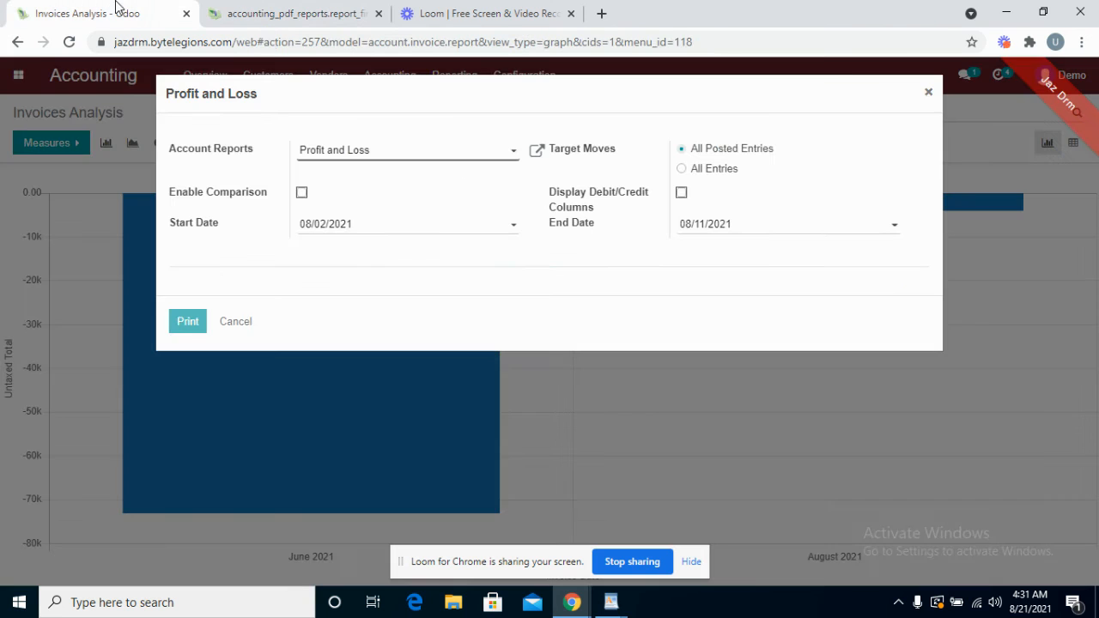
pyautogui.click(928, 92)
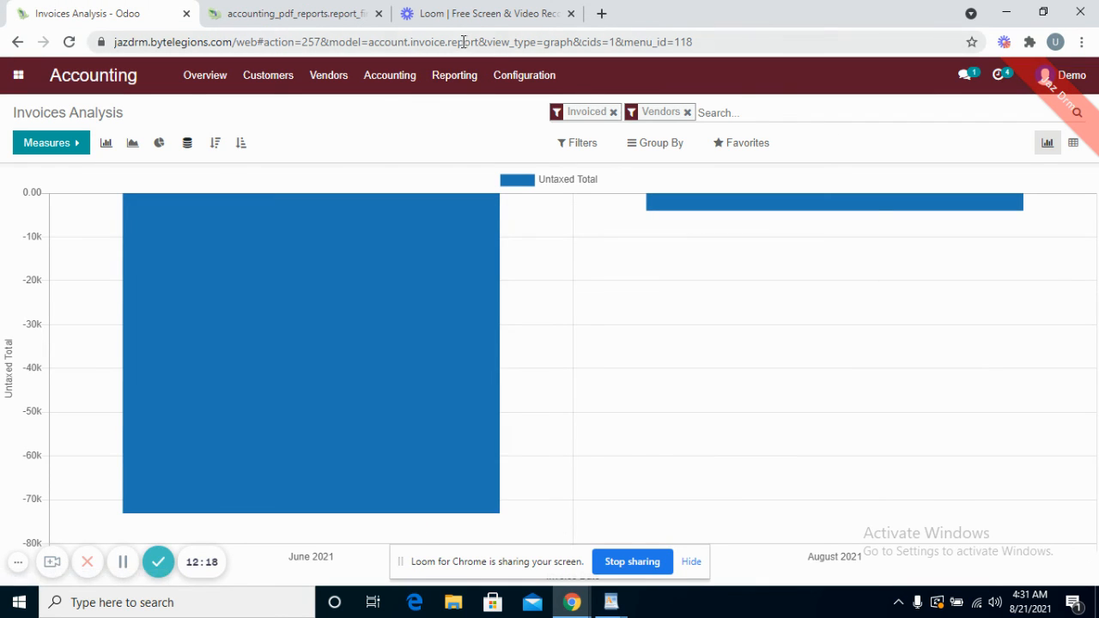
pyautogui.click(459, 79)
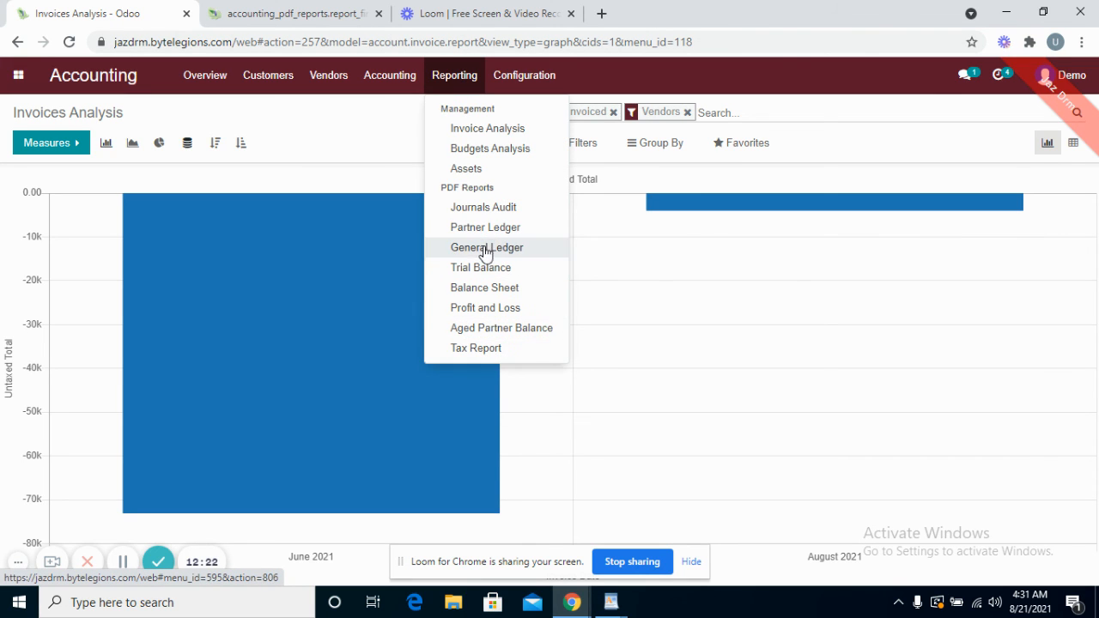
pyautogui.moveTo(510, 70)
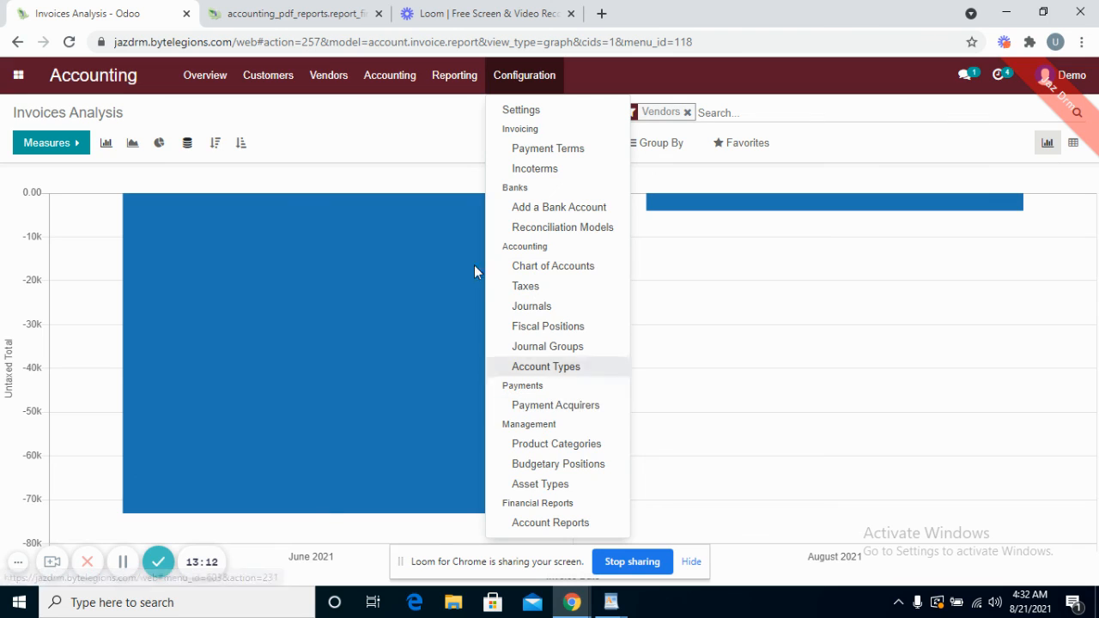
pyautogui.click(399, 84)
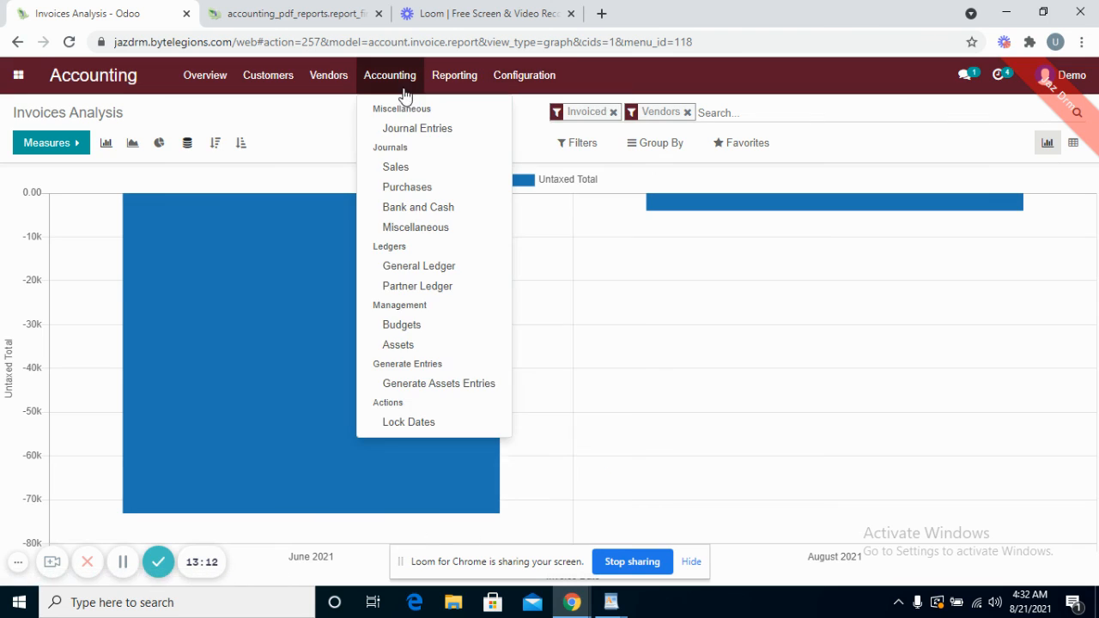
pyautogui.click(290, 132)
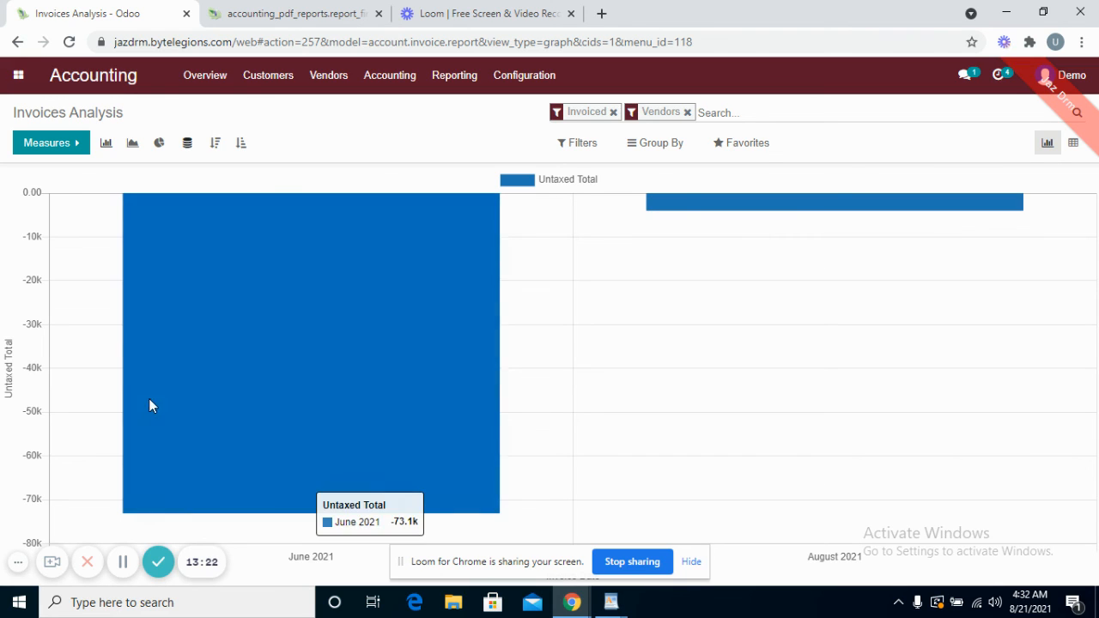
# Step: Leave the invoice analysis chart and show the overview of all installed Odoo applications
pyautogui.moveTo(209, 422)
pyautogui.click(21, 80)
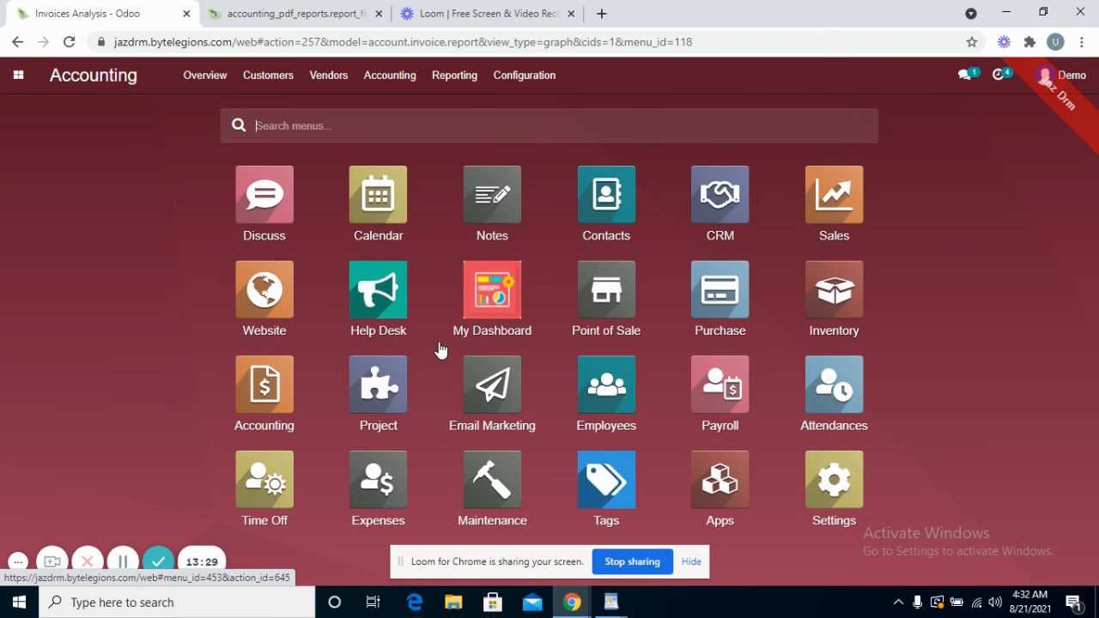